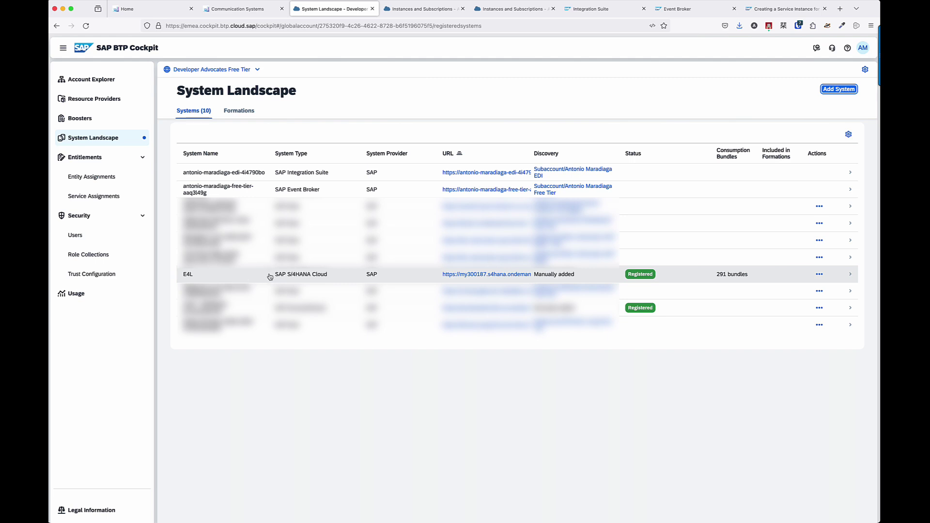
Add a new SAP S/4HANA Cloud system named 'Test' to the landscape.
{"action": "left_click", "coordinate": [838, 89]}
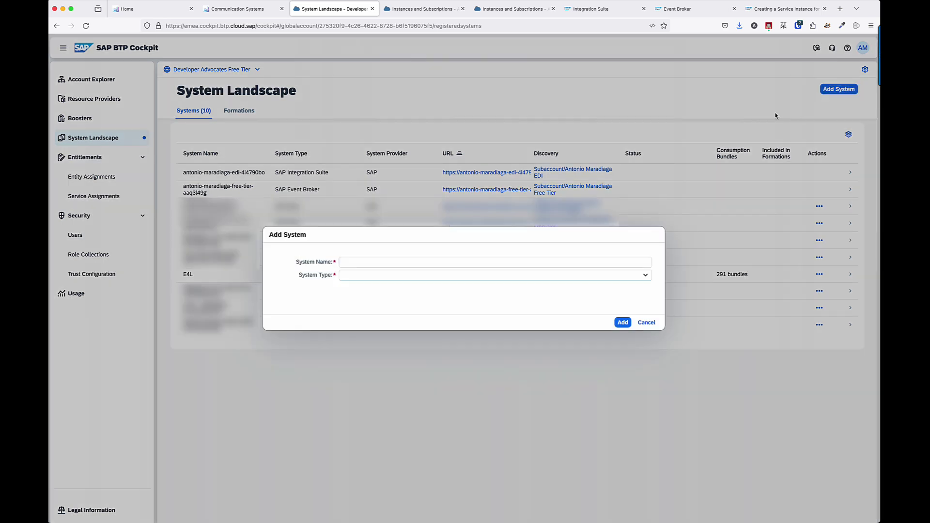
{"action": "left_click", "coordinate": [646, 275]}
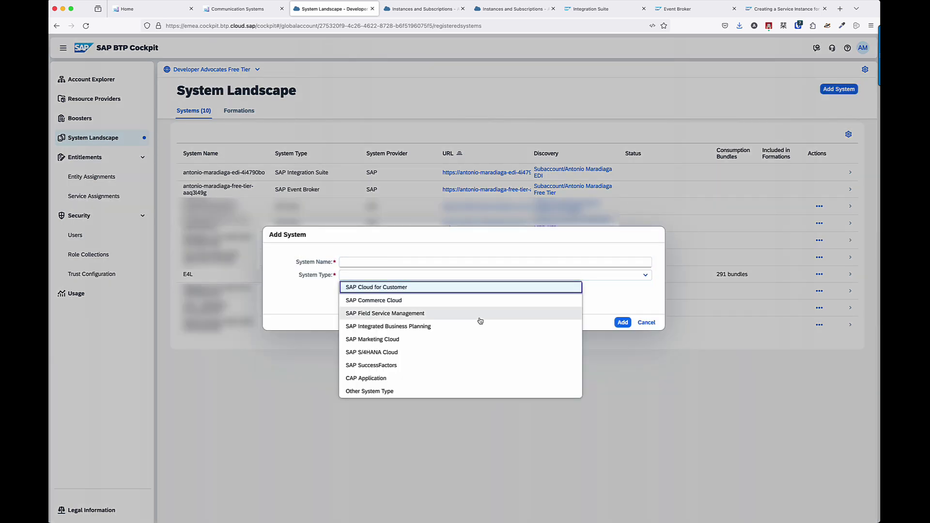
{"action": "left_click", "coordinate": [385, 352]}
{"action": "left_click", "coordinate": [376, 262]}
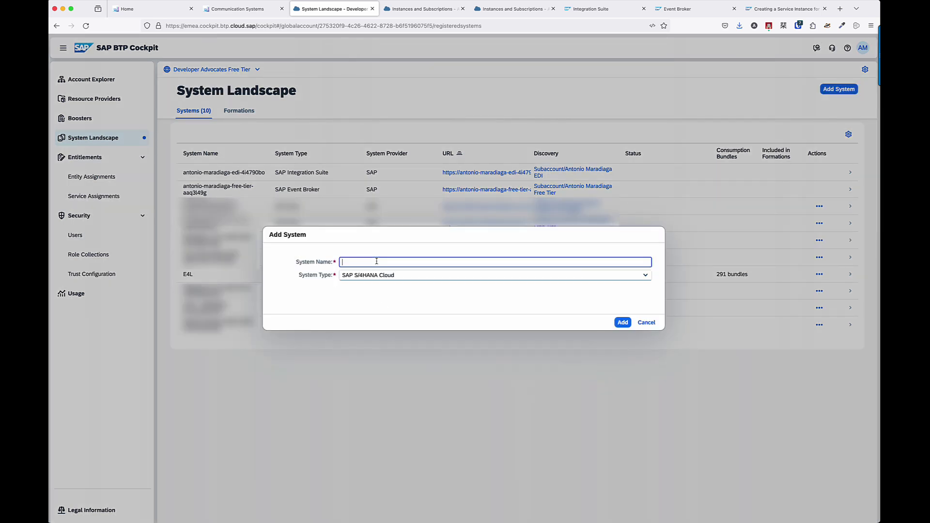
{"action": "type", "text": "Test"}
{"action": "left_click", "coordinate": [623, 323]}
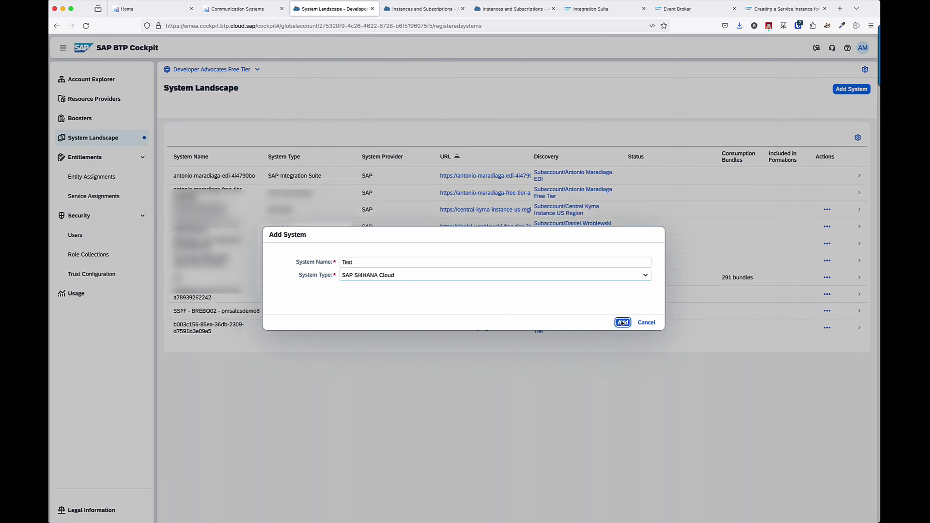
Assign the Test system the Eventing Between SAP Cloud Systems group and request its registration token.
{"action": "left_click", "coordinate": [657, 300]}
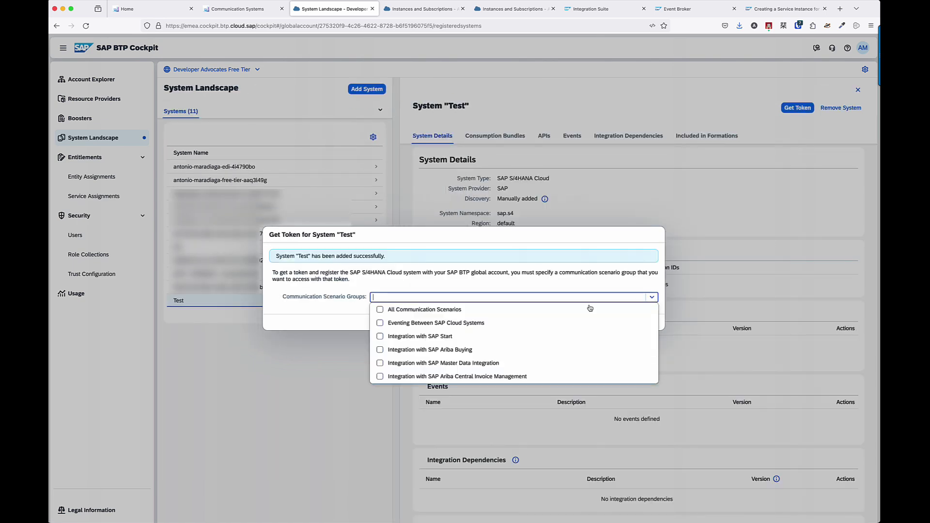
{"action": "left_click", "coordinate": [386, 324]}
{"action": "left_click", "coordinate": [534, 286]}
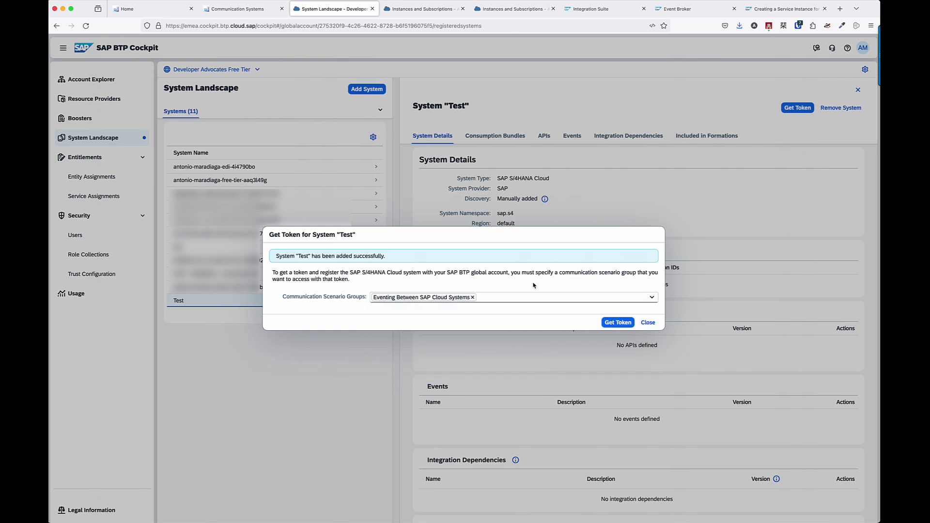
{"action": "left_click", "coordinate": [617, 325]}
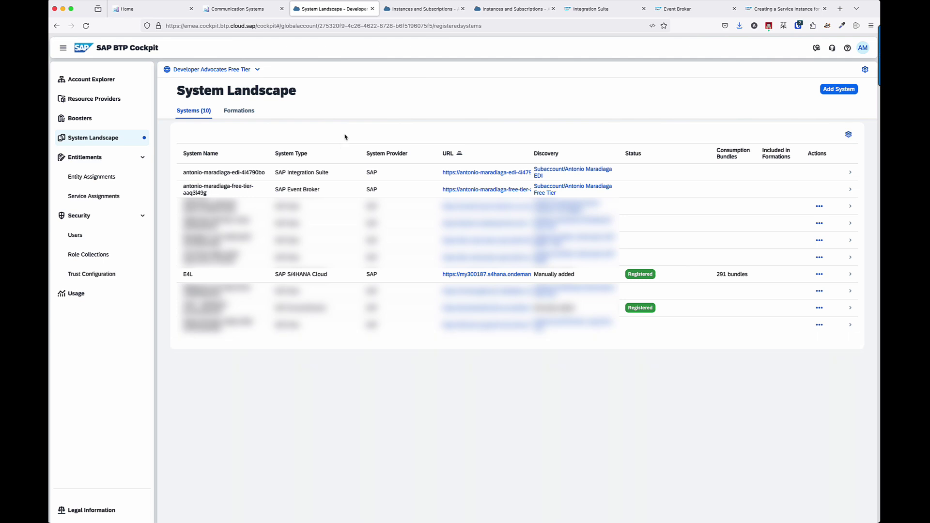
Reload the Integration Suite Design page and open ReceiveEvents_SAPEventBroker from the EventBrokerPoC artifacts.
{"action": "left_click", "coordinate": [586, 9]}
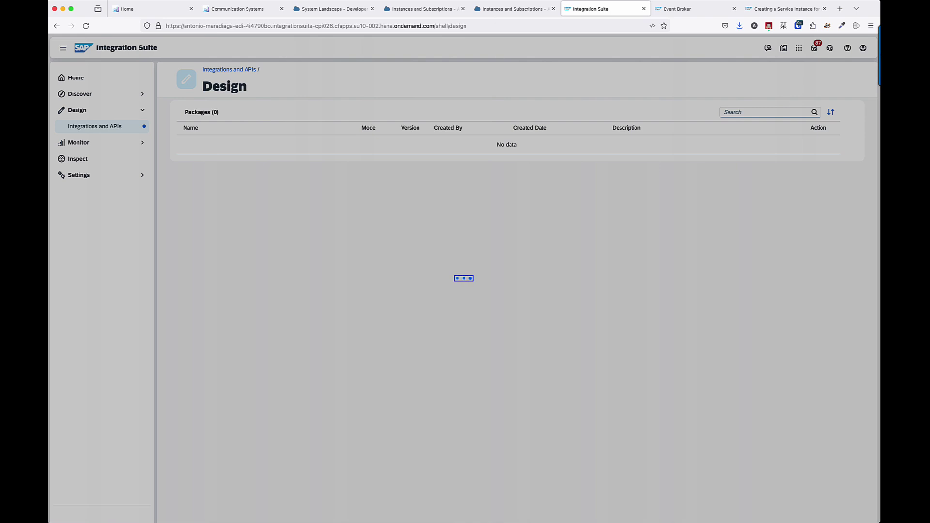
{"action": "left_click", "coordinate": [472, 27]}
{"action": "key", "text": "Return"}
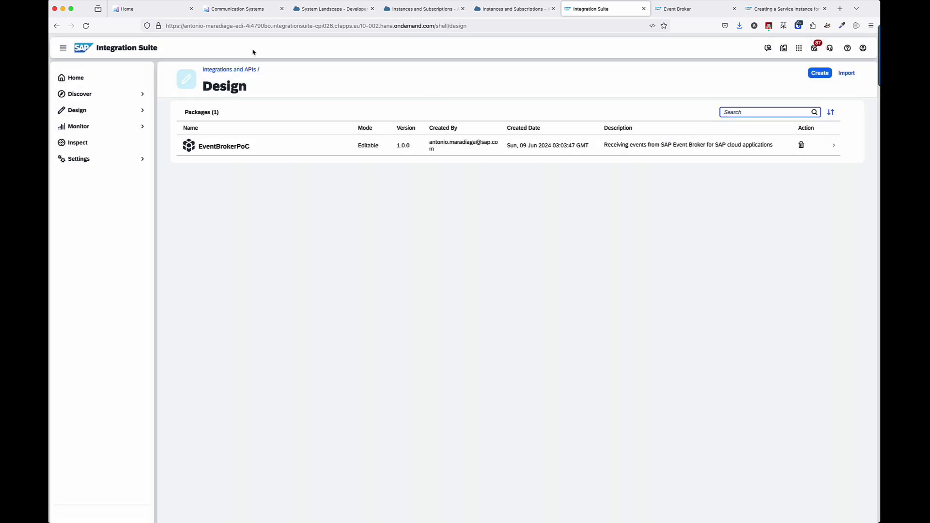
{"action": "left_click", "coordinate": [218, 146]}
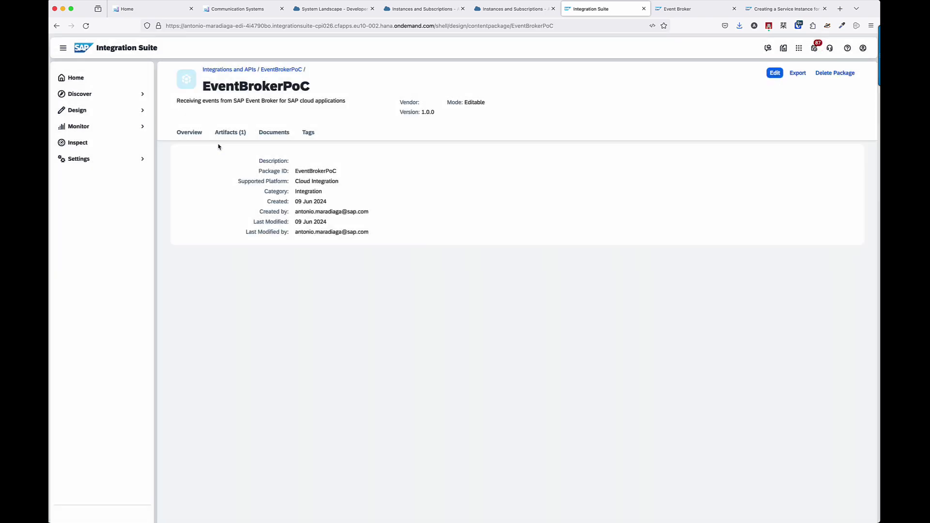
{"action": "left_click", "coordinate": [231, 132]}
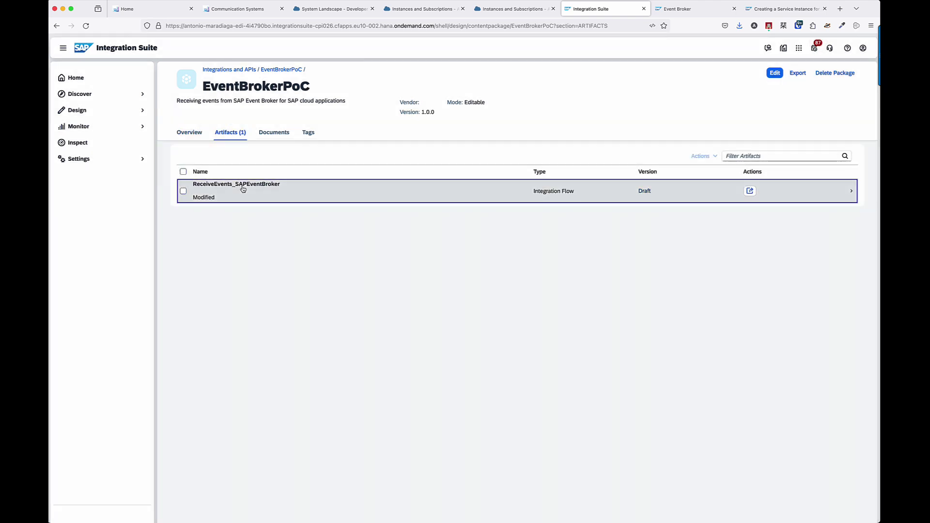
{"action": "left_click", "coordinate": [243, 189]}
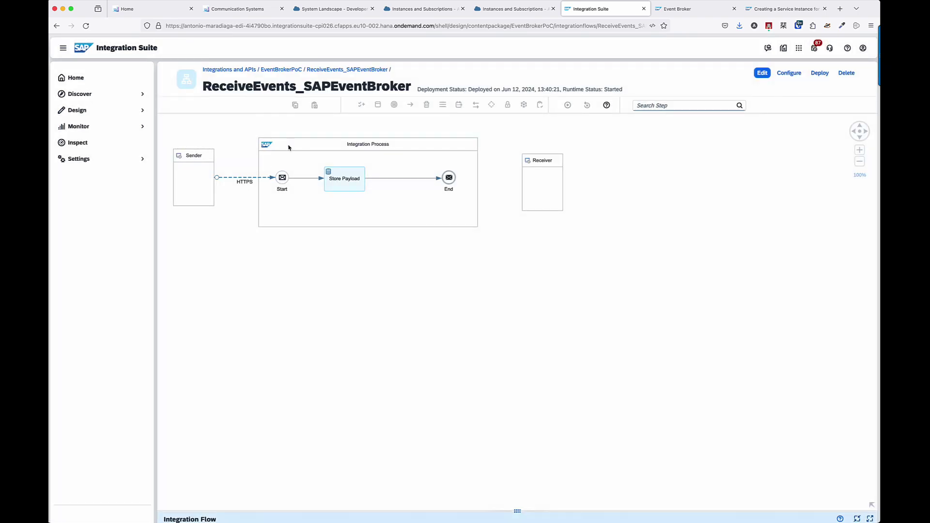
Check the HTTPS sender connection's address setting, /event-broker-webhook.
{"action": "left_click", "coordinate": [238, 181]}
{"action": "left_click_drag", "start_coordinate": [516, 513], "coordinate": [492, 376]}
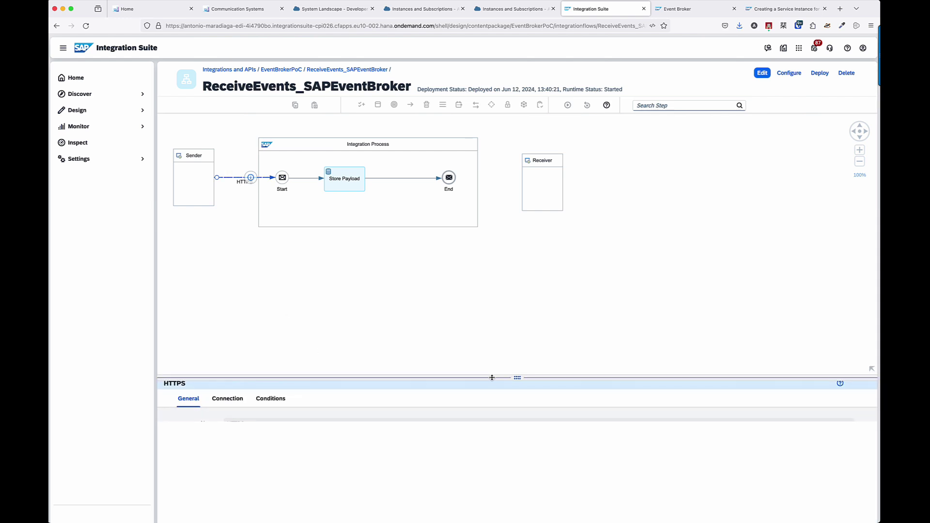
{"action": "left_click", "coordinate": [234, 400]}
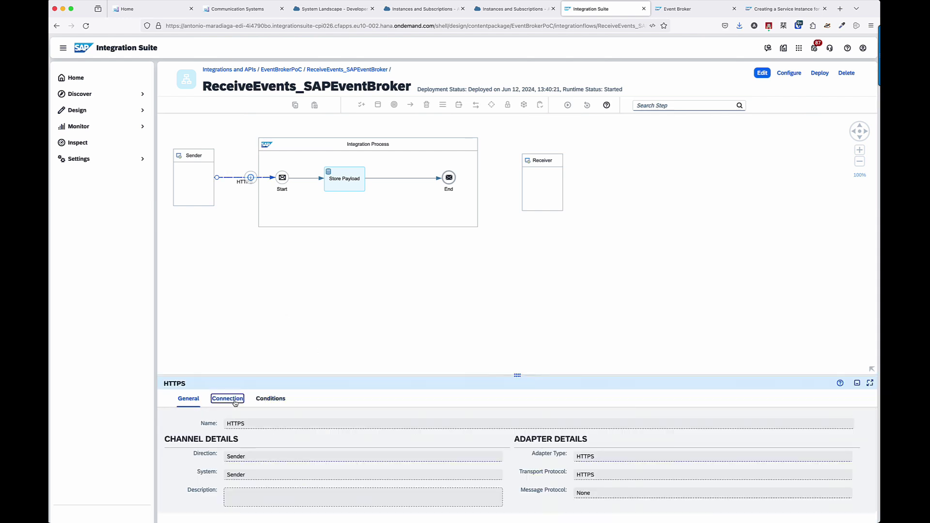
{"action": "left_click", "coordinate": [347, 440]}
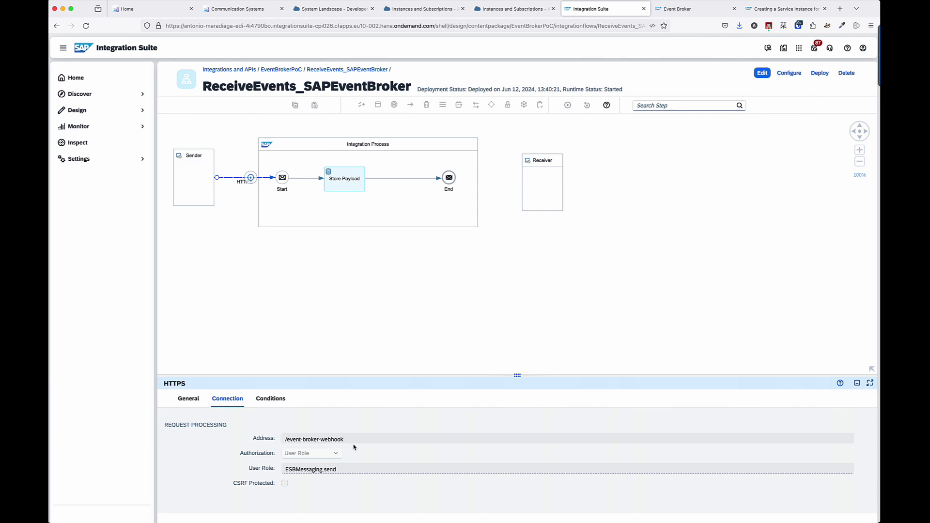
{"action": "left_click", "coordinate": [345, 294]}
Review the Store Payload step's data store write settings.
{"action": "left_click", "coordinate": [345, 181]}
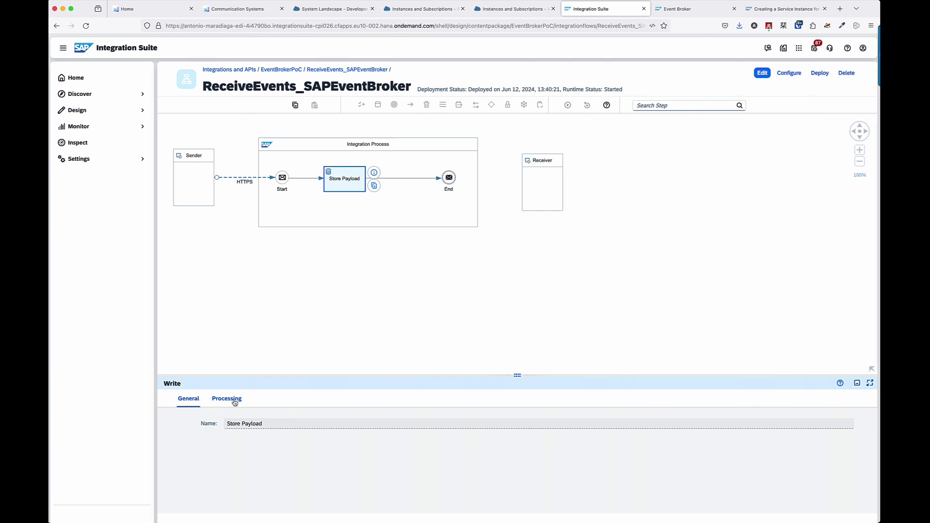
{"action": "left_click", "coordinate": [234, 401]}
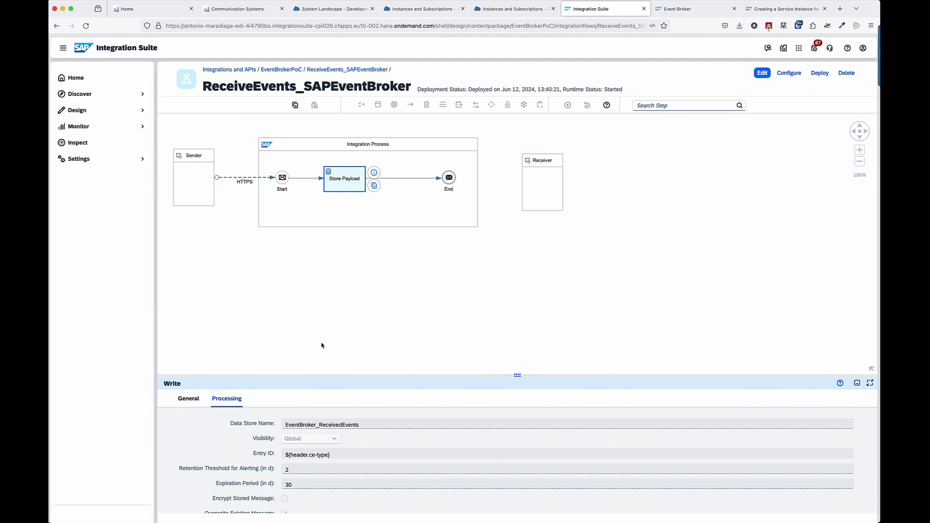
{"action": "scroll", "coordinate": [256, 422], "scroll_direction": "down", "scroll_amount": 2}
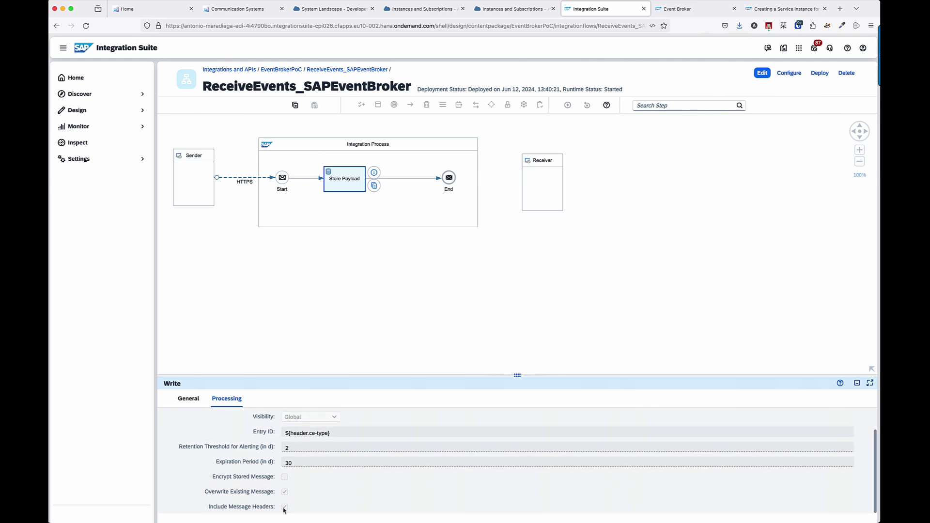
Review the flow's runtime configuration and its allowed ce- headers.
{"action": "left_click", "coordinate": [316, 319]}
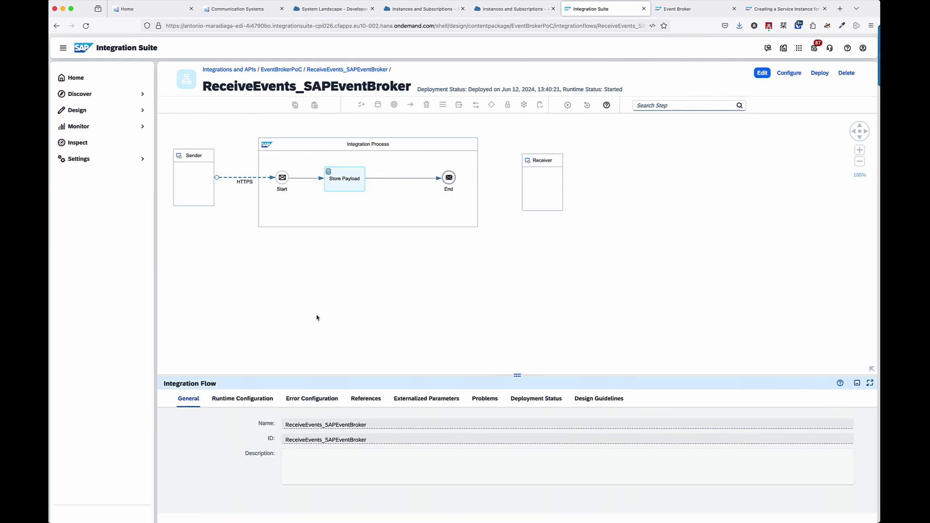
{"action": "left_click", "coordinate": [242, 399]}
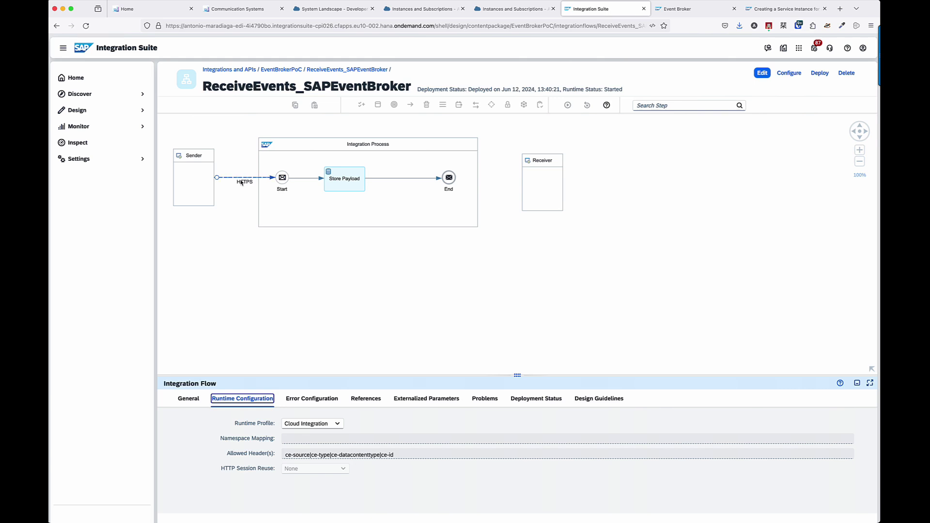
{"action": "mouse_move", "coordinate": [241, 183]}
From Deployment Status, open the deployed ReceiveEvents_SAPEventBroker flow in Manage Integration Content.
{"action": "left_click", "coordinate": [525, 401]}
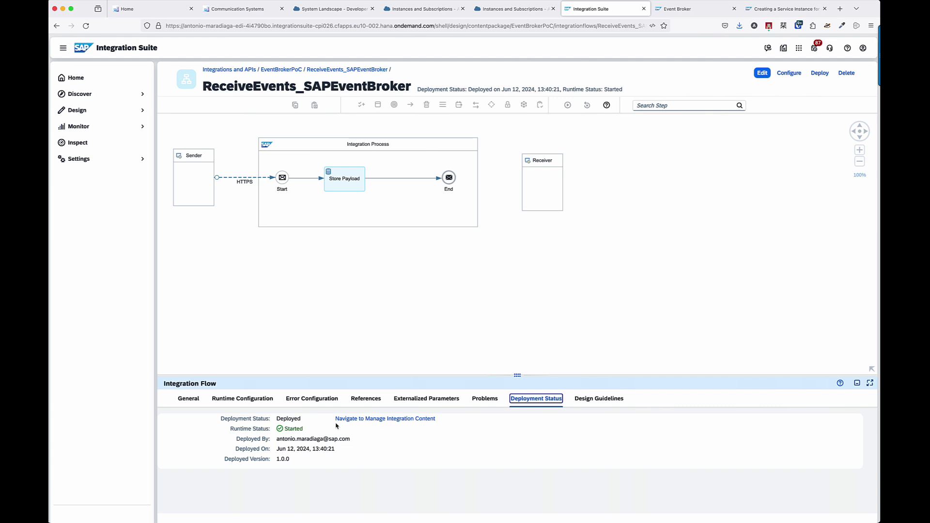
{"action": "left_click", "coordinate": [363, 419]}
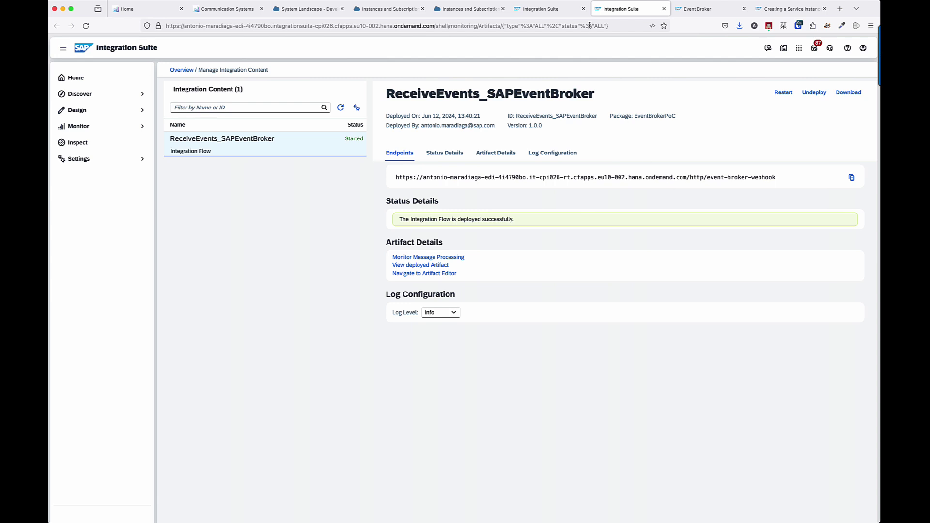
Open the pi-rt-iflow-dev instance from the EDI subaccount's Instances and Subscriptions.
{"action": "left_click", "coordinate": [460, 15]}
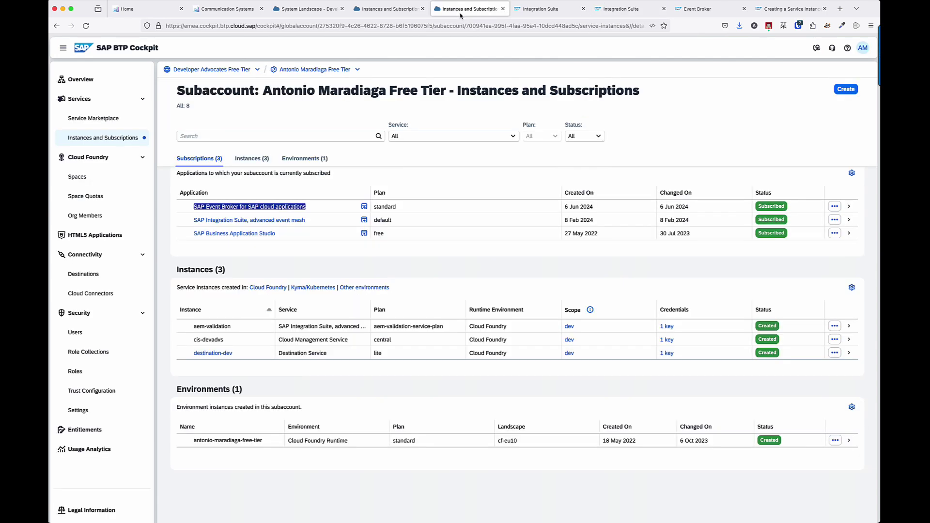
{"action": "left_click", "coordinate": [420, 17]}
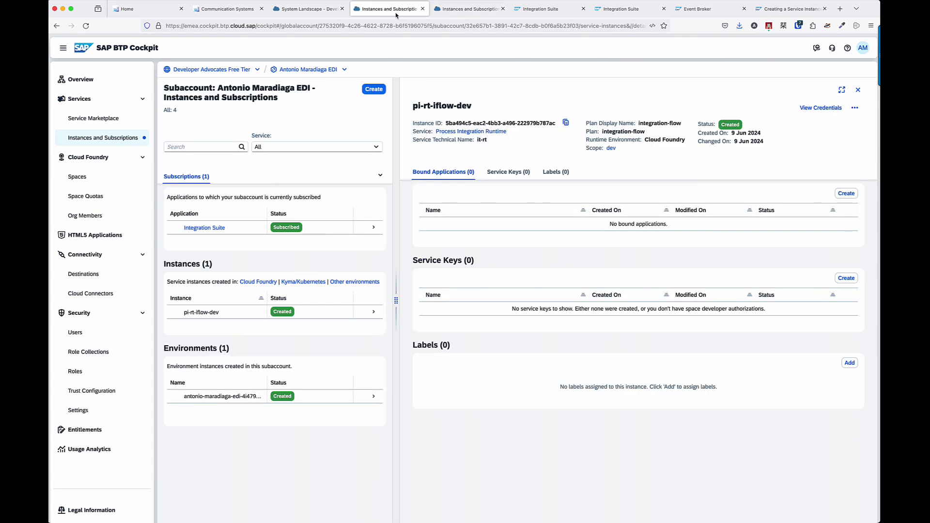
{"action": "left_click", "coordinate": [245, 314]}
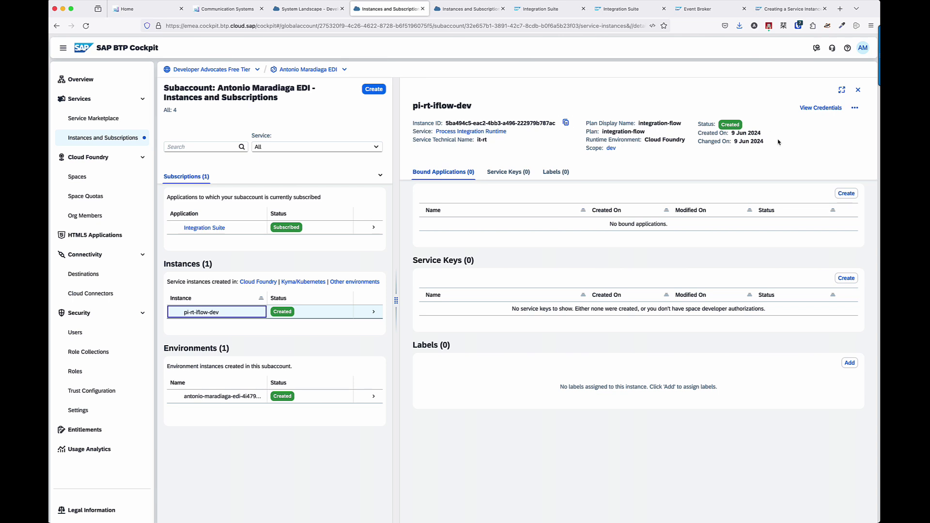
Create a Certificate-type service key named pi-rt-iflow-dev-cert for pi-rt-iflow-dev.
{"action": "left_click", "coordinate": [839, 280]}
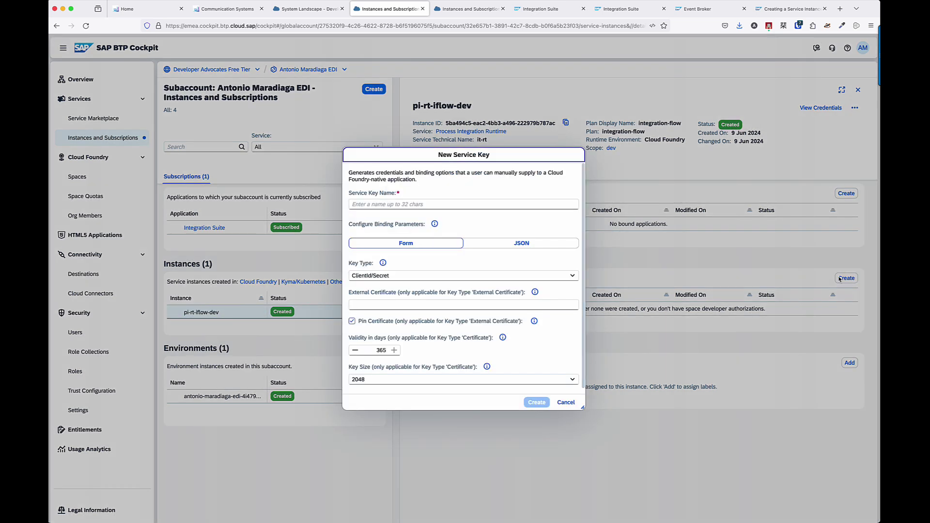
{"action": "left_click", "coordinate": [572, 275]}
{"action": "left_click", "coordinate": [407, 301]}
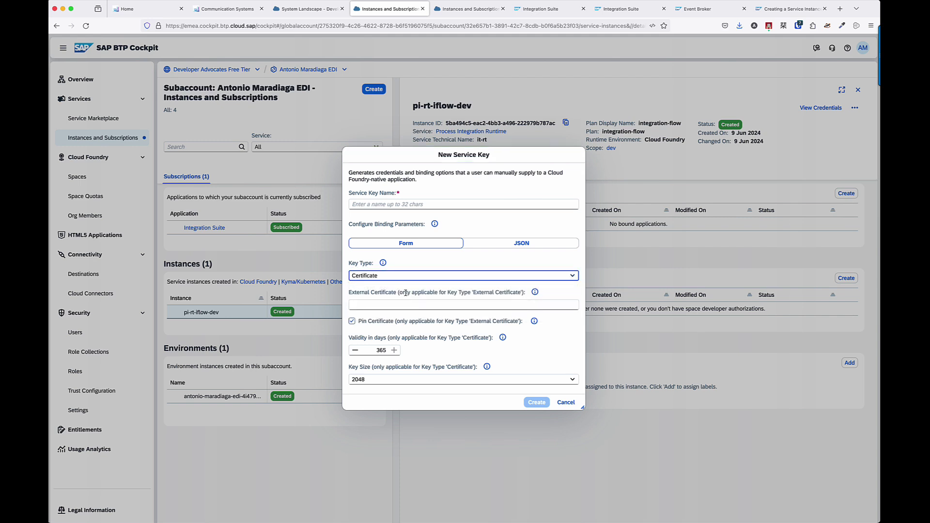
{"action": "left_click", "coordinate": [404, 204]}
{"action": "type", "text": "pi-"}
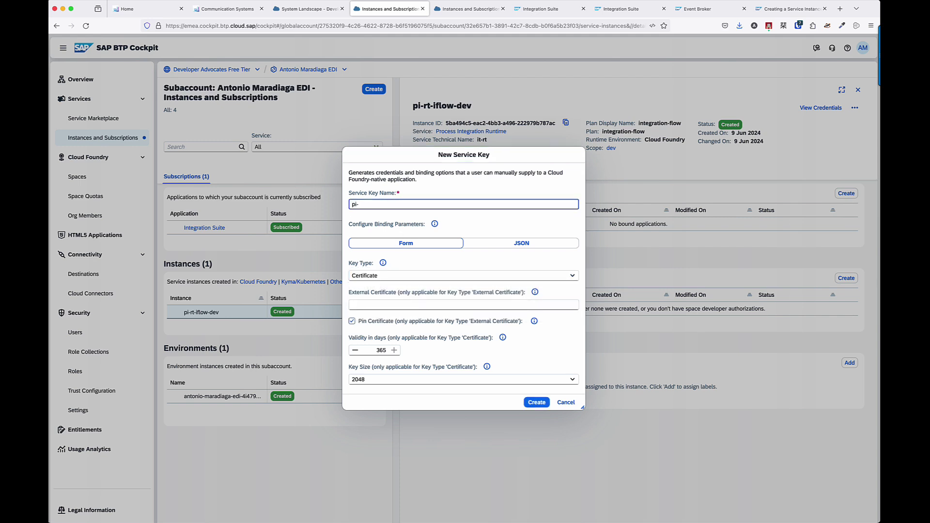
{"action": "type", "text": "rt-iflow-dev-cert"}
{"action": "left_click", "coordinate": [536, 403]}
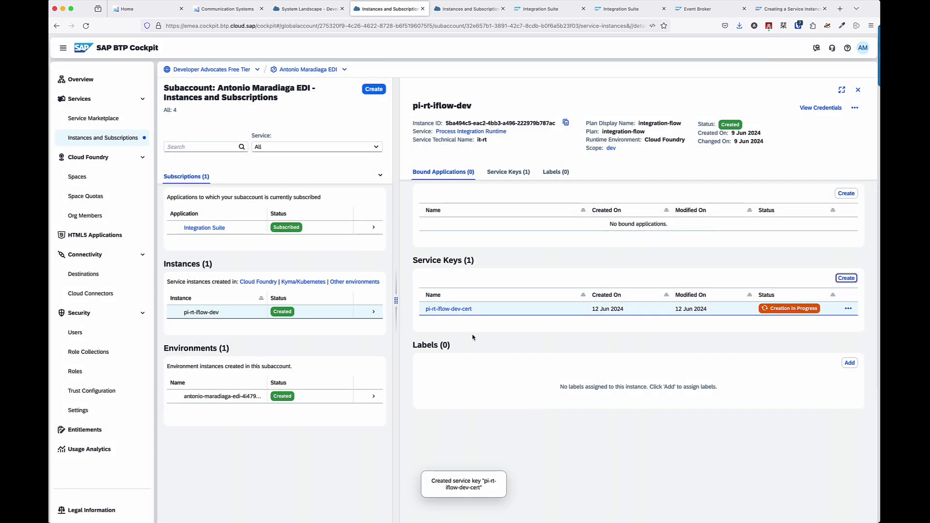
View the pi-rt-iflow-dev-cert credentials and copy their JSON.
{"action": "left_click", "coordinate": [454, 309]}
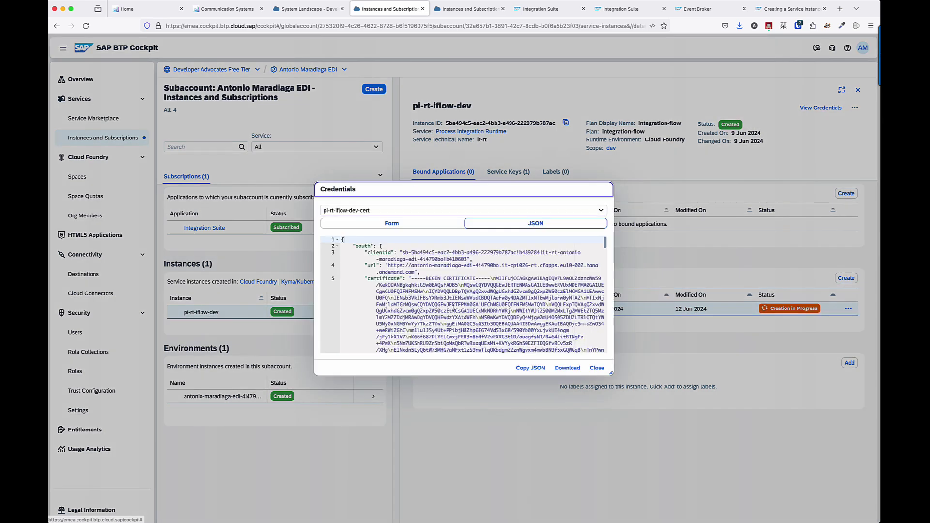
{"action": "scroll", "coordinate": [400, 291], "scroll_direction": "down", "scroll_amount": 5}
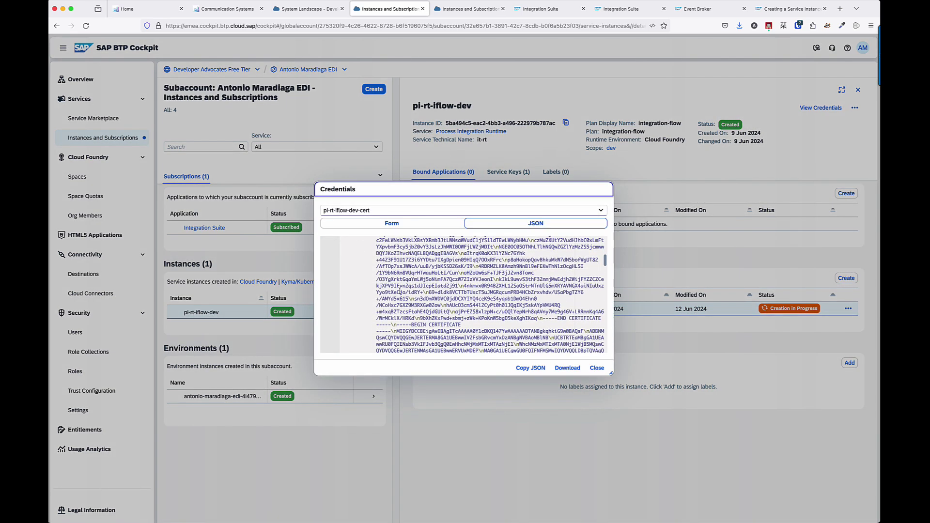
{"action": "scroll", "coordinate": [527, 338], "scroll_direction": "up", "scroll_amount": 3}
{"action": "left_click", "coordinate": [531, 368]}
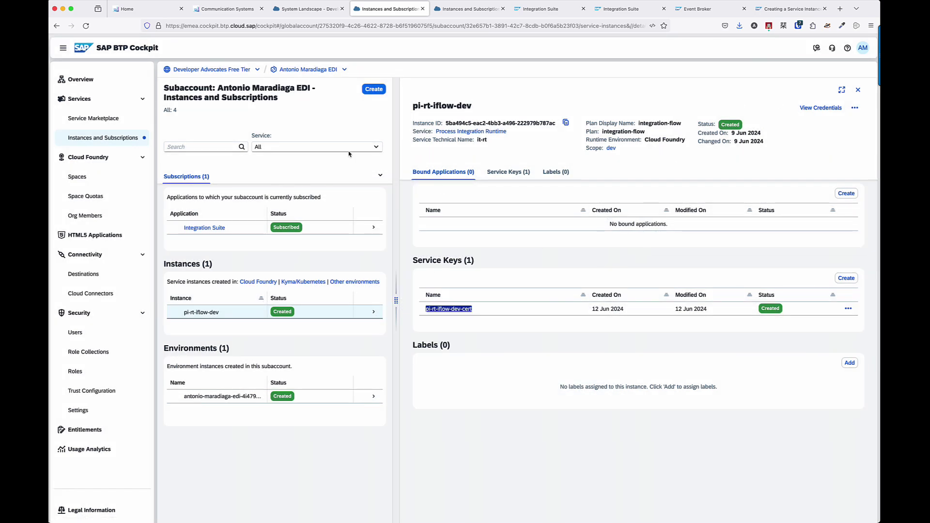
Start an SAP Event Broker instance, plan event-connectivity, runtime Other, named eb-connectivity-cloudintegration.
{"action": "left_click", "coordinate": [374, 89]}
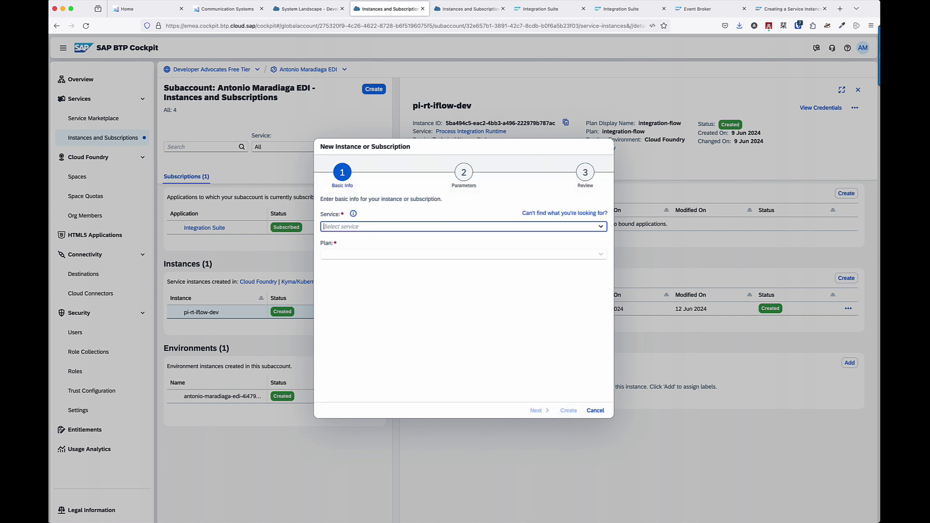
{"action": "type", "text": "SAP Event Broker for SAP cloud applications"}
{"action": "key", "text": "Return"}
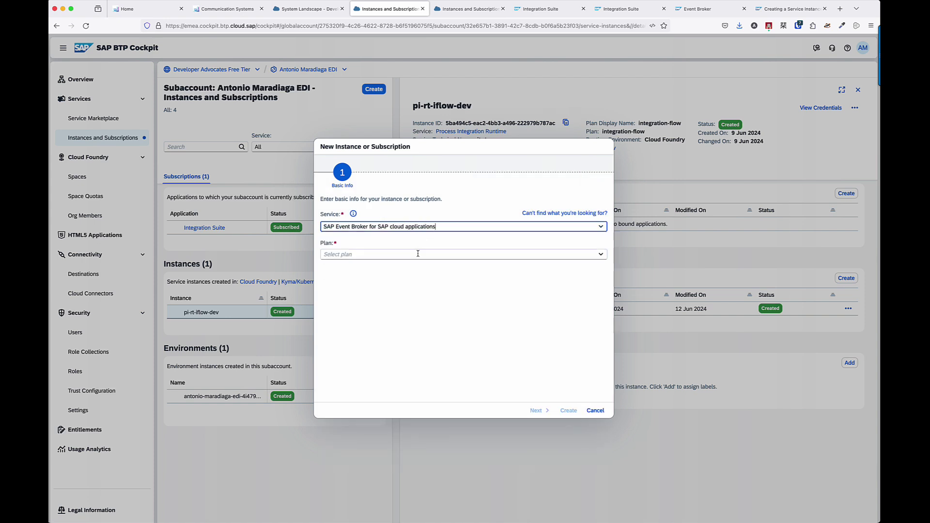
{"action": "left_click", "coordinate": [415, 254]}
{"action": "type", "text": "event-connectivity"}
{"action": "key", "text": "Return"}
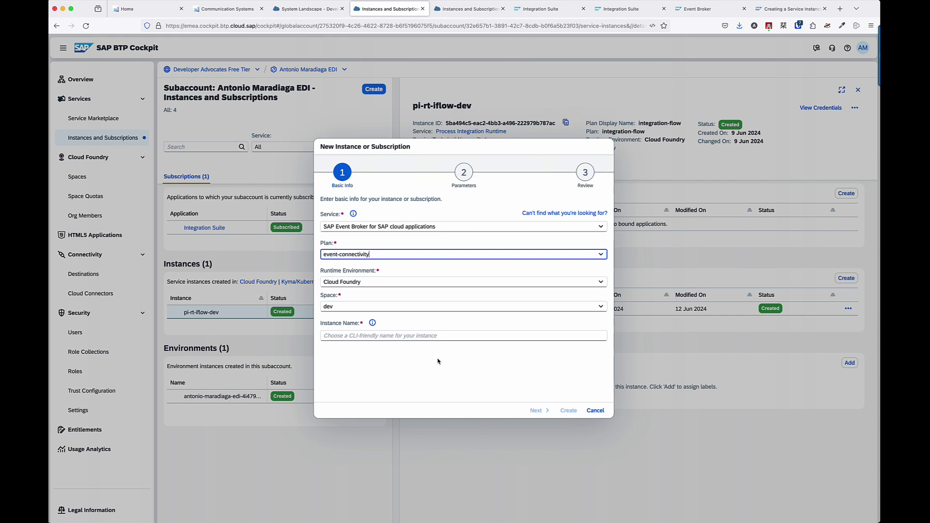
{"action": "left_click", "coordinate": [413, 286]}
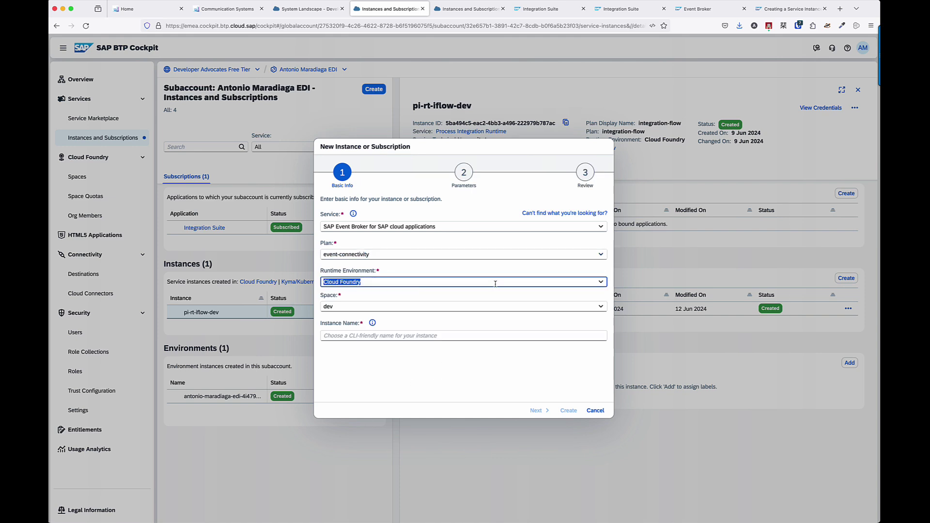
{"action": "type", "text": "o"}
{"action": "left_click", "coordinate": [485, 297]}
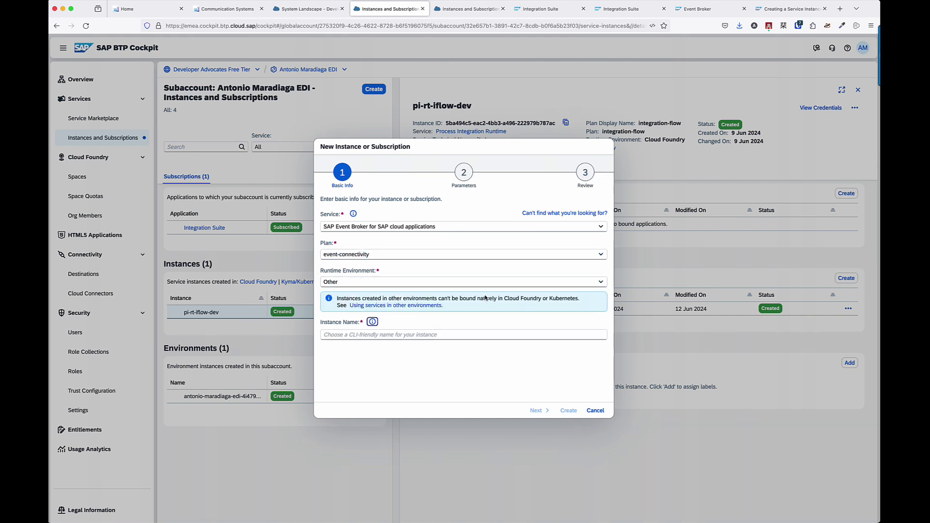
{"action": "left_click", "coordinate": [441, 333]}
{"action": "type", "text": "eb-conn"}
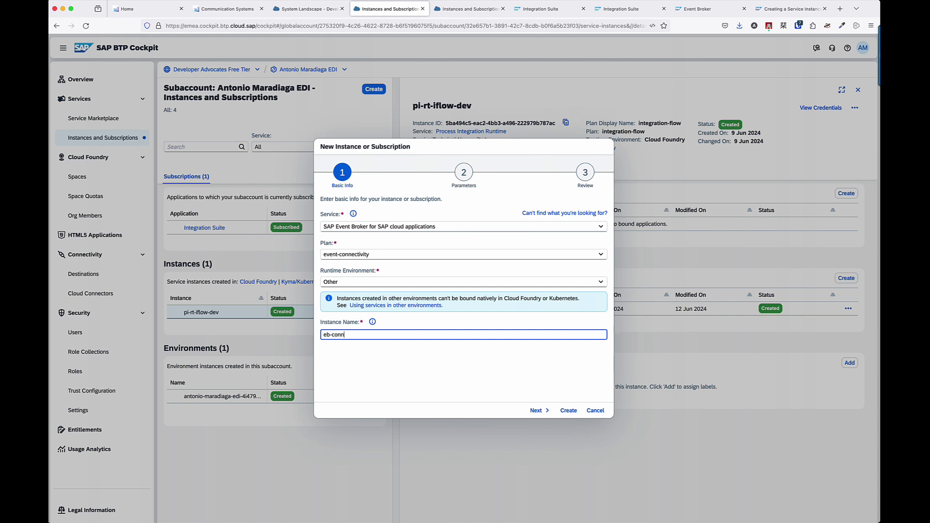
{"action": "type", "text": "ectivity-cloudintegration"}
{"action": "left_click", "coordinate": [537, 411]}
Paste systemNamespace 'sap.int' and webhookUrl parameters, checking the URL against the deployed iFlow endpoint.
{"action": "left_click", "coordinate": [396, 274]}
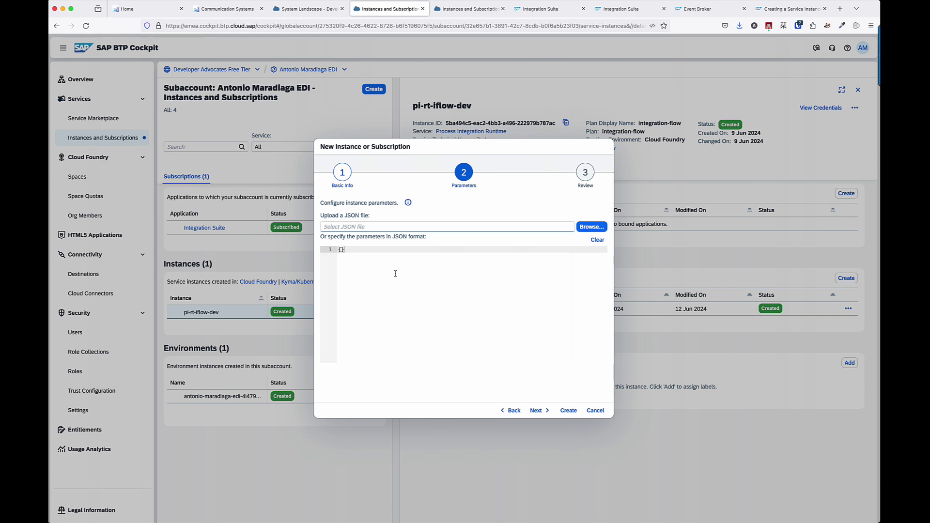
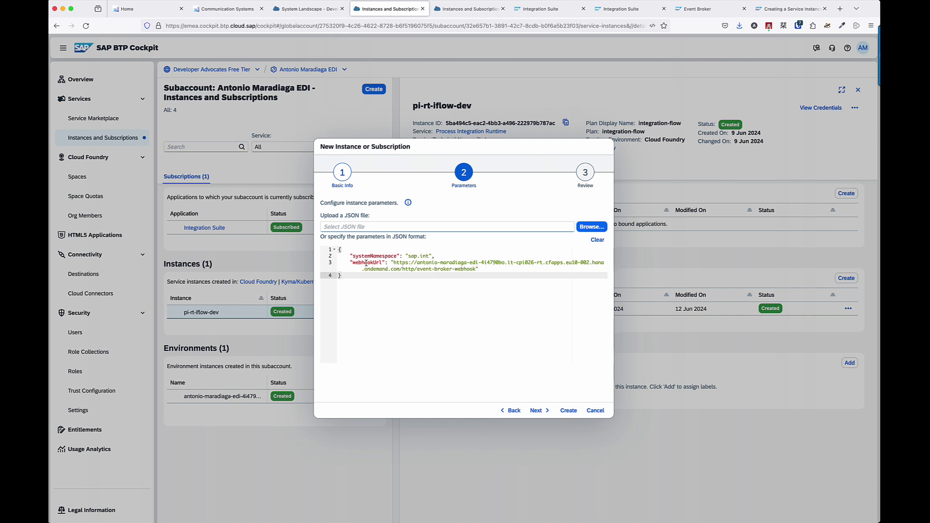
{"action": "left_click", "coordinate": [406, 263]}
{"action": "left_click_drag", "start_coordinate": [394, 263], "coordinate": [479, 269]}
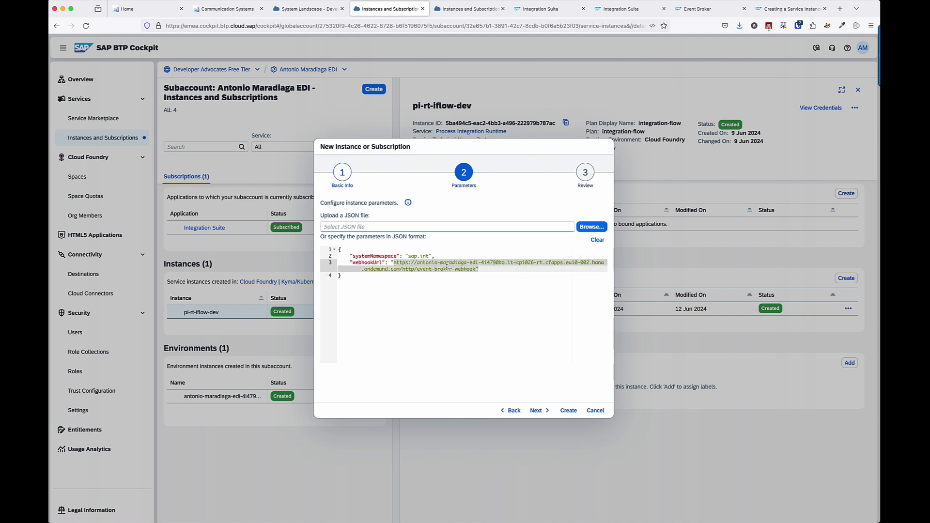
{"action": "left_click", "coordinate": [623, 12]}
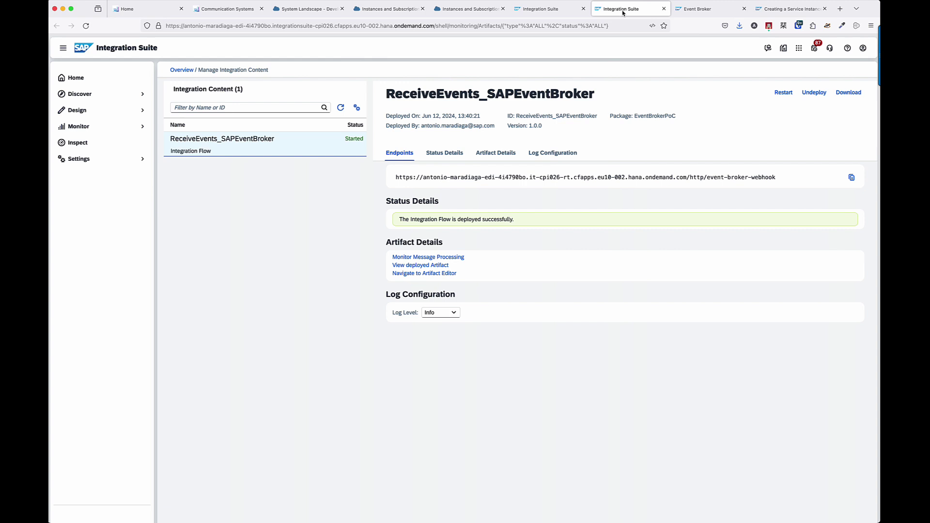
{"action": "left_click_drag", "start_coordinate": [532, 177], "coordinate": [556, 177]}
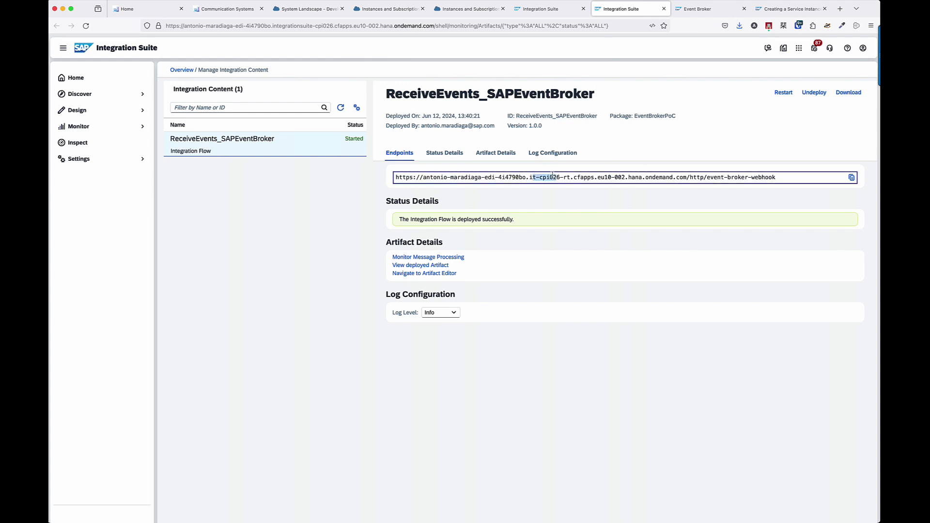
{"action": "left_click", "coordinate": [395, 12]}
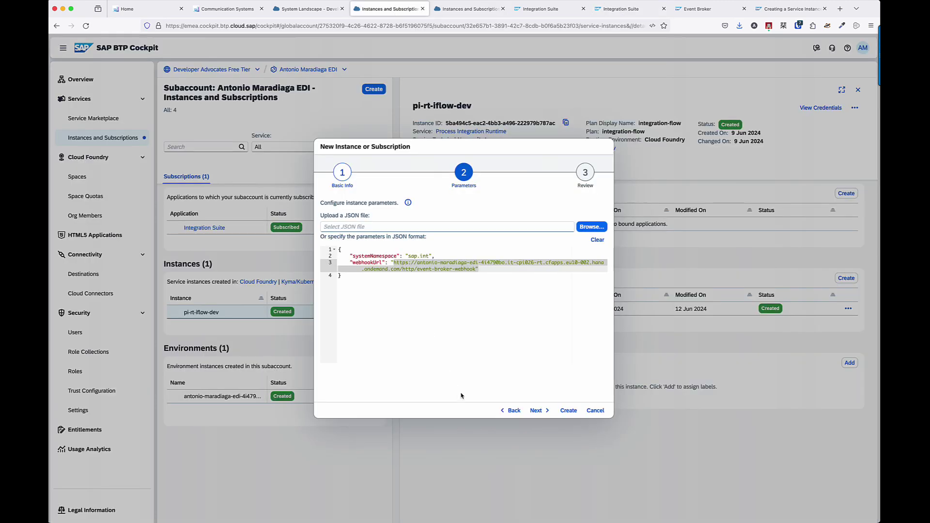
Review and create the eb-connectivity-cloudintegration Event Broker instance.
{"action": "left_click", "coordinate": [540, 410]}
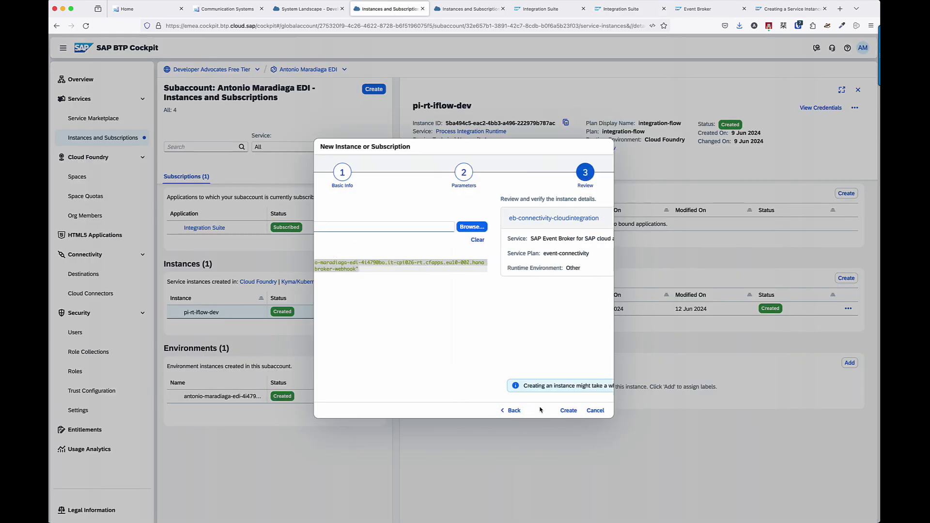
{"action": "left_click", "coordinate": [565, 411]}
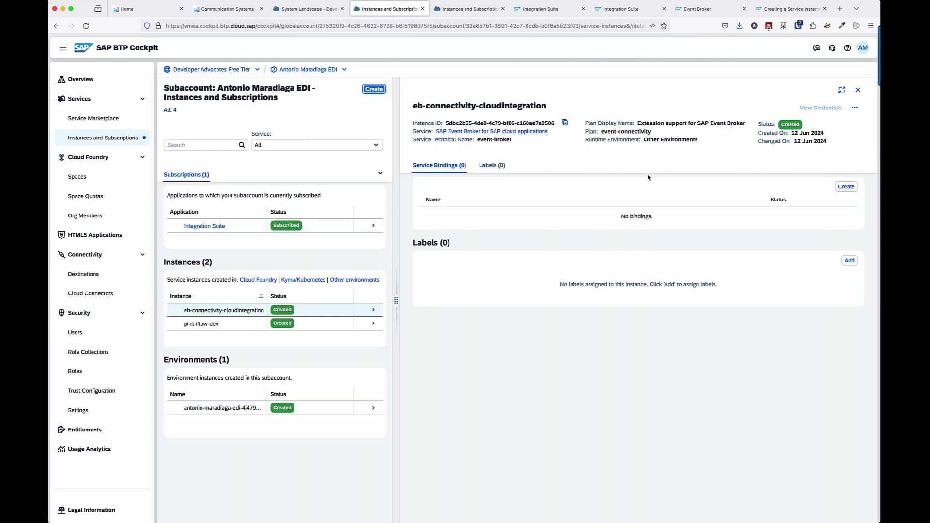
Begin a service binding named pi-rt-iflow-cert, then switch to the Logseq notes.
{"action": "left_click", "coordinate": [845, 187]}
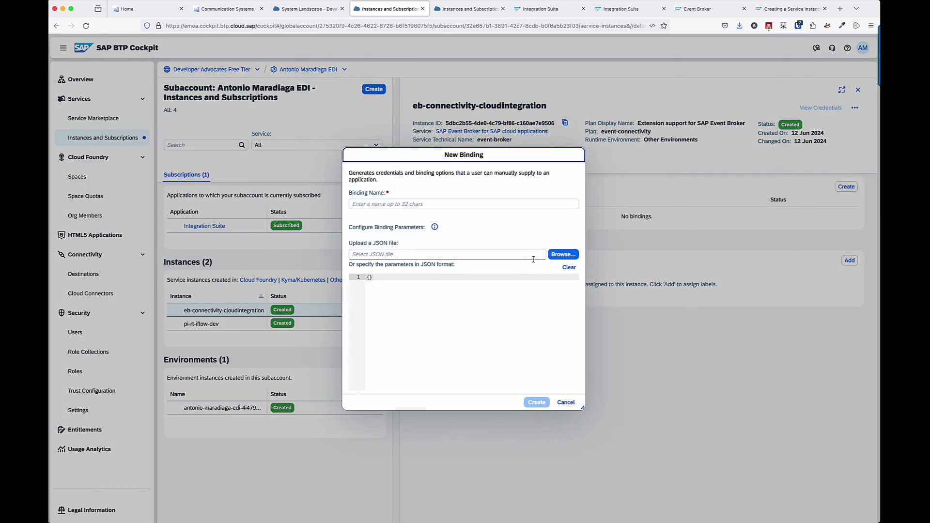
{"action": "left_click", "coordinate": [433, 204]}
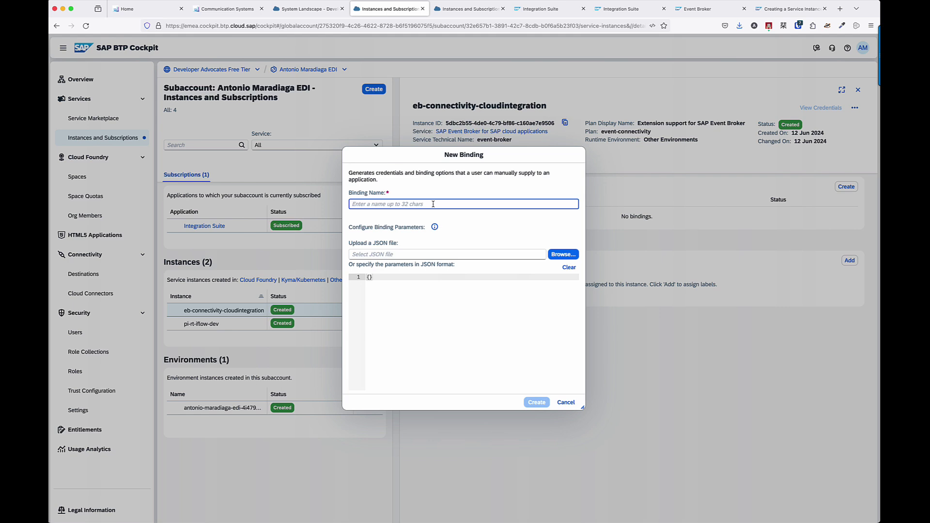
{"action": "type", "text": "p"}
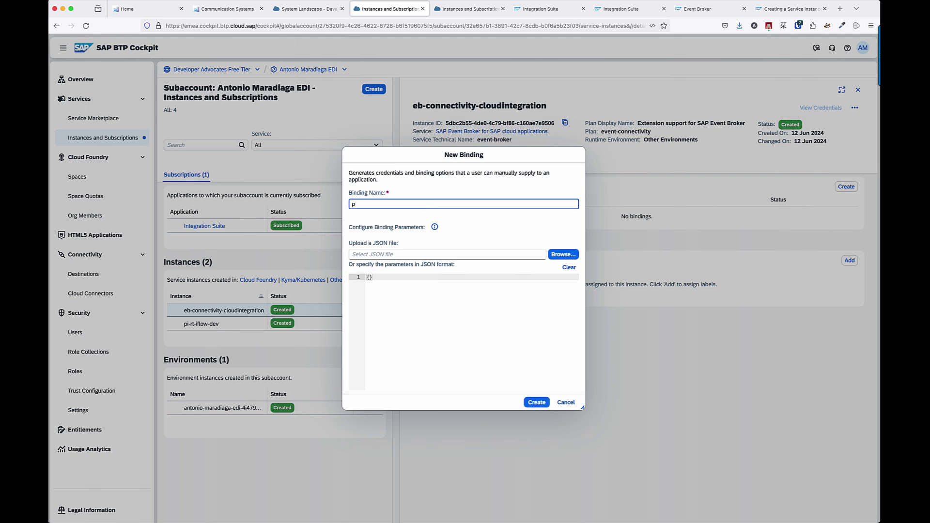
{"action": "type", "text": "i-rt-iflow-cert"}
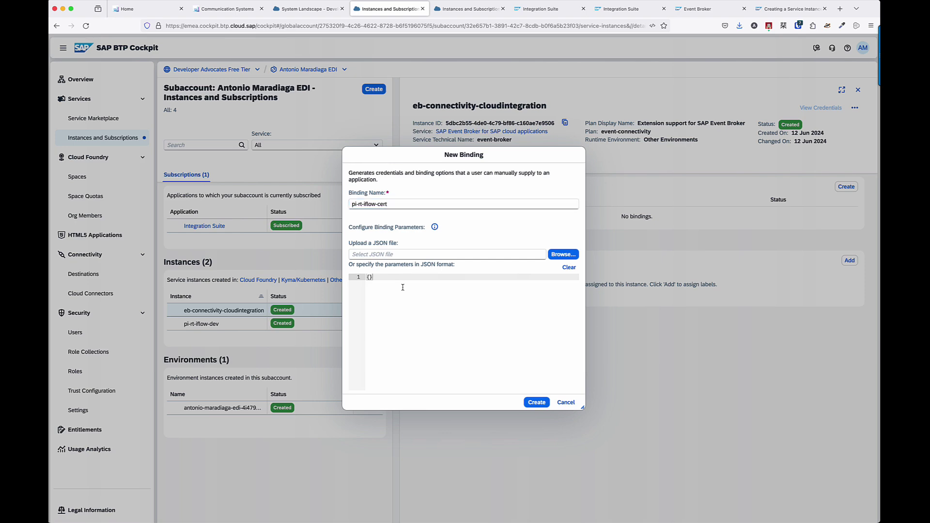
{"action": "key", "text": "super+Tab"}
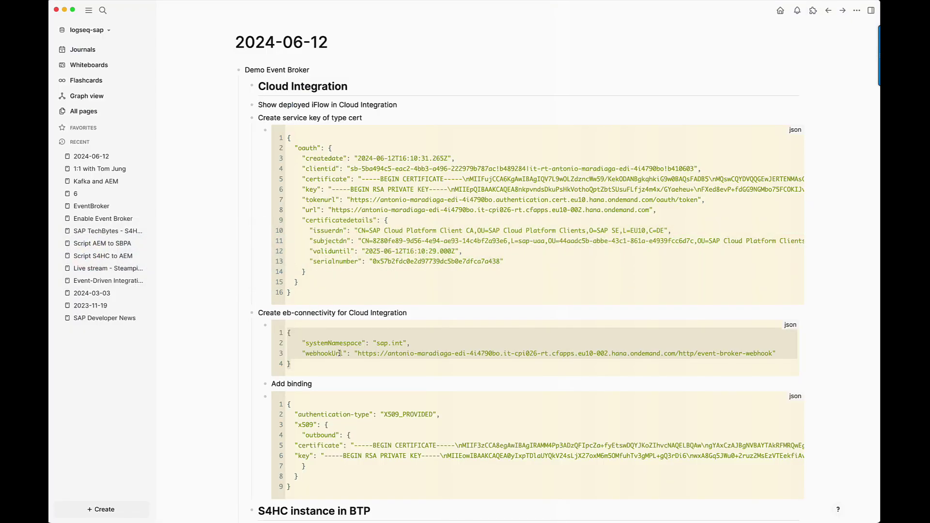
Select the certificate and key lines from the service key JSON in Logseq.
{"action": "scroll", "coordinate": [339, 354], "scroll_direction": "down", "scroll_amount": 2}
{"action": "left_click", "coordinate": [333, 400]}
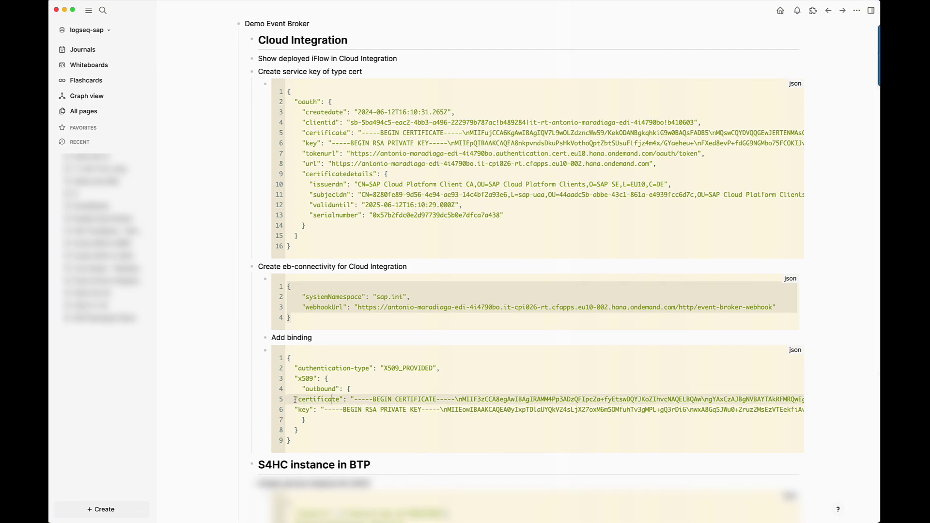
{"action": "left_click", "coordinate": [305, 132]}
{"action": "key", "text": "shift+Down"}
{"action": "key", "text": "super+c"}
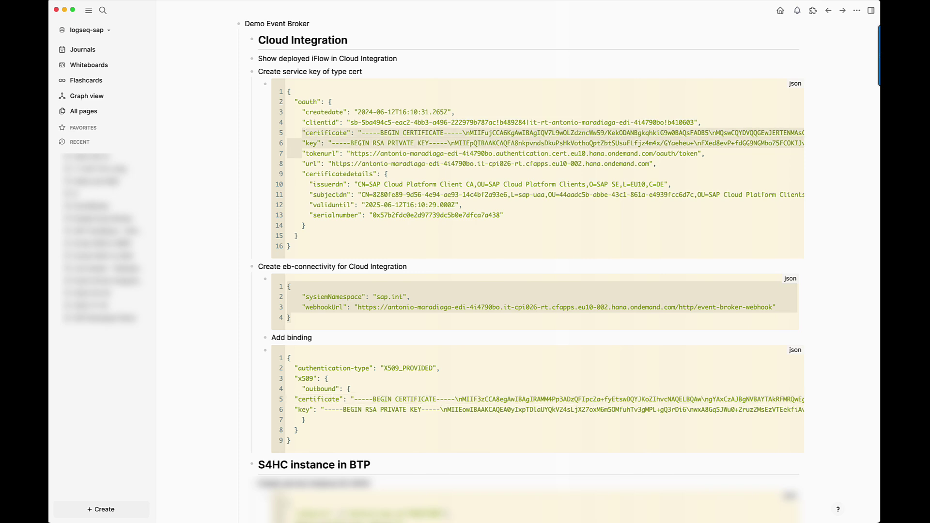
Replace the Add binding JSON's old certificate and key lines with the new ones and select the block.
{"action": "left_click", "coordinate": [295, 400]}
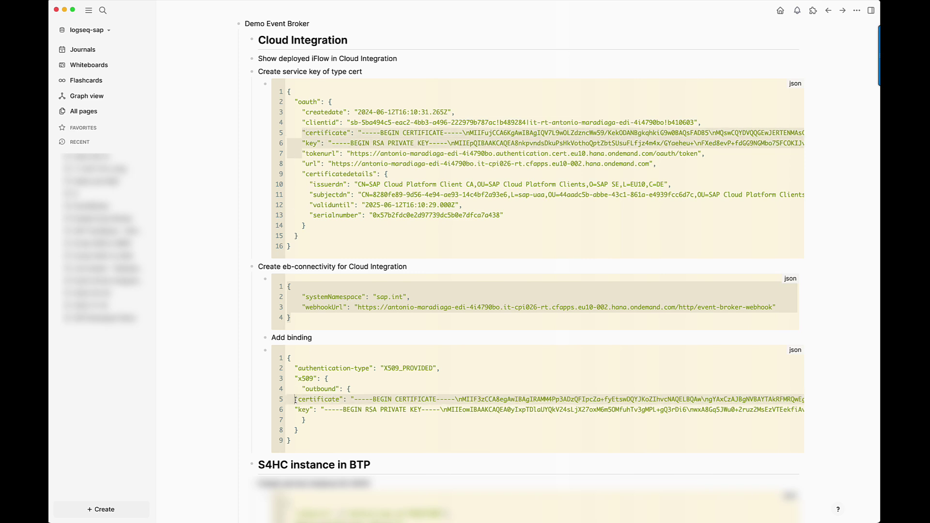
{"action": "key", "text": "shift+Down"}
{"action": "key", "text": "shift+Down"}
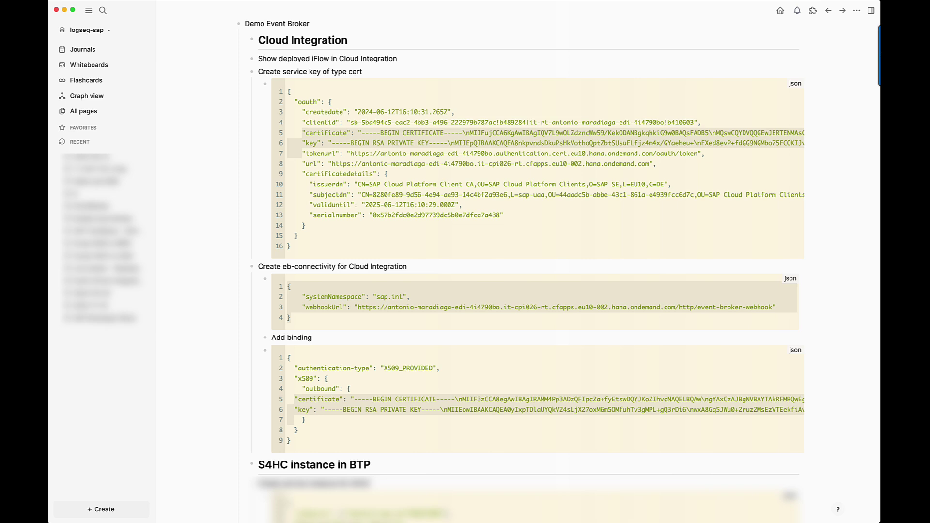
{"action": "key", "text": "BackSpace"}
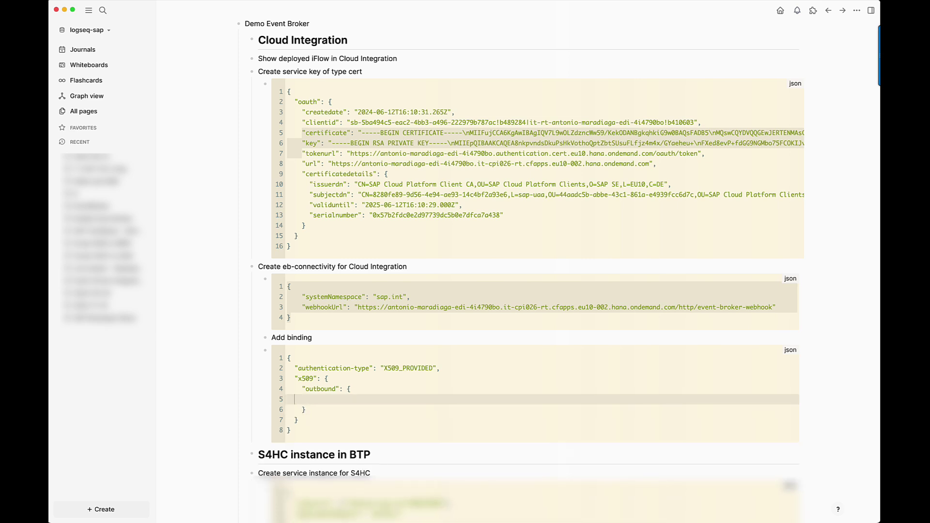
{"action": "key", "text": "super+v"}
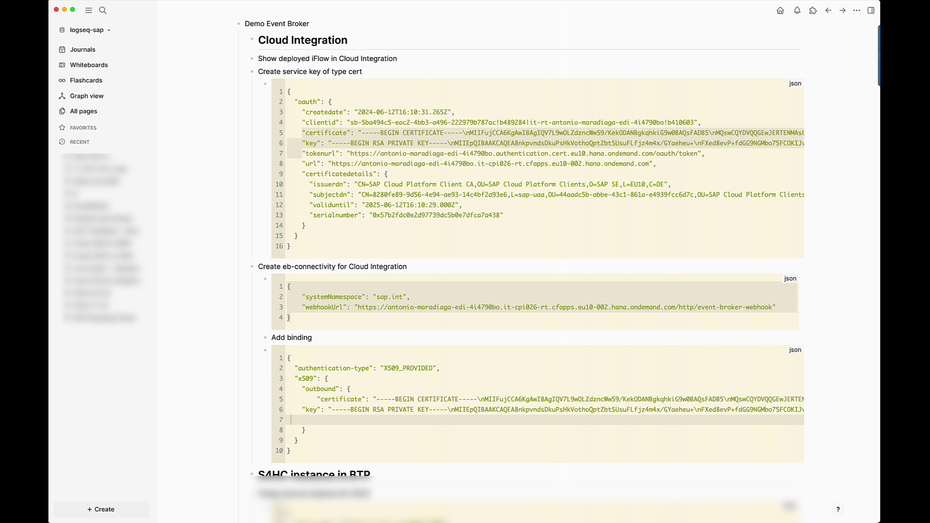
{"action": "key", "text": "BackSpace"}
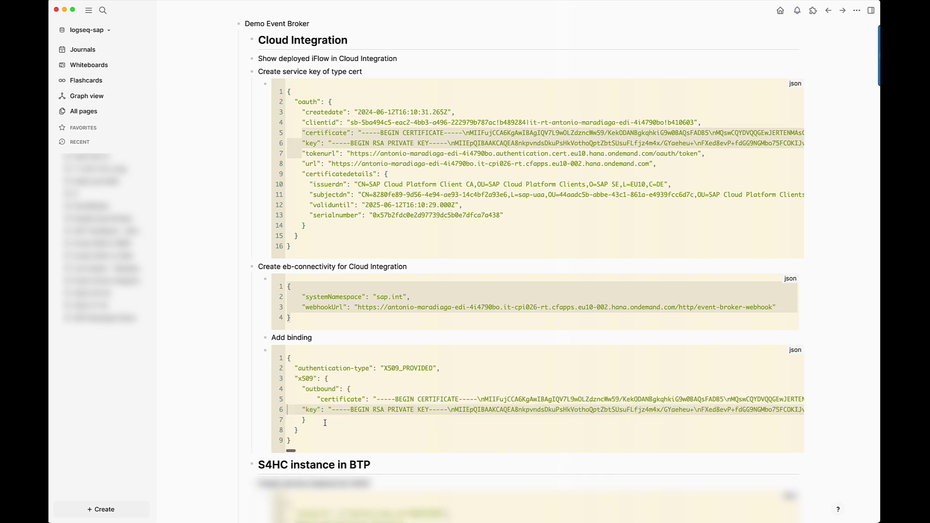
{"action": "left_click_drag", "start_coordinate": [314, 433], "coordinate": [285, 361]}
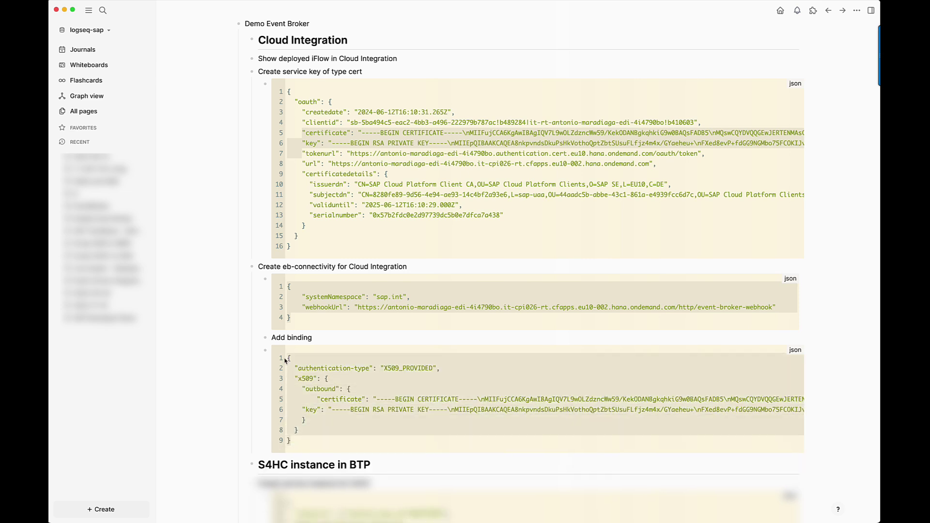
{"action": "key", "text": "super+Tab"}
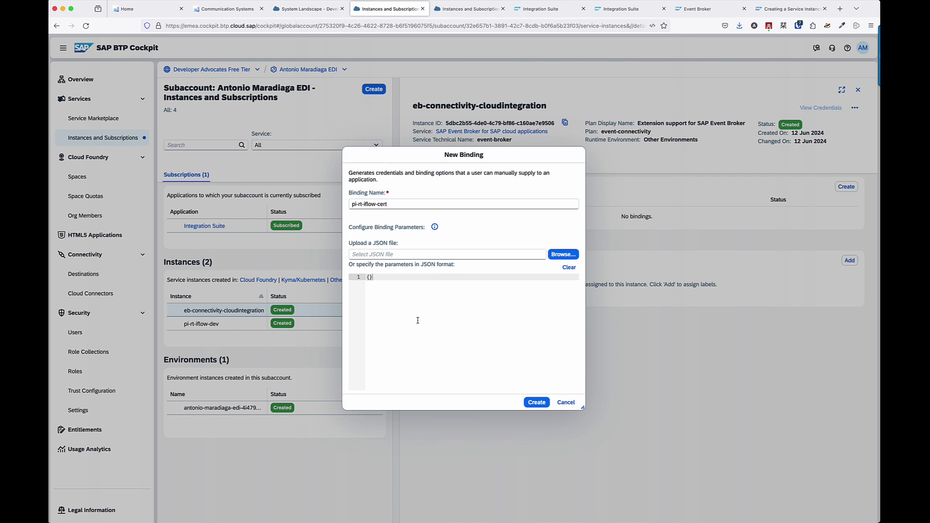
Paste the Add binding JSON as binding parameters and remove the trailing comma error.
{"action": "key", "text": "ctrl+a"}
{"action": "key", "text": "ctrl+v"}
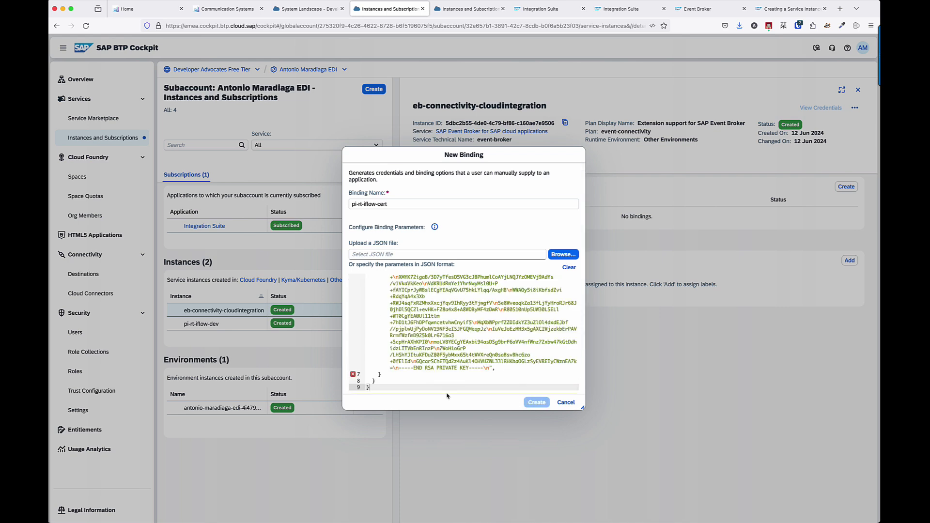
{"action": "left_click", "coordinate": [495, 369]}
{"action": "key", "text": "BackSpace"}
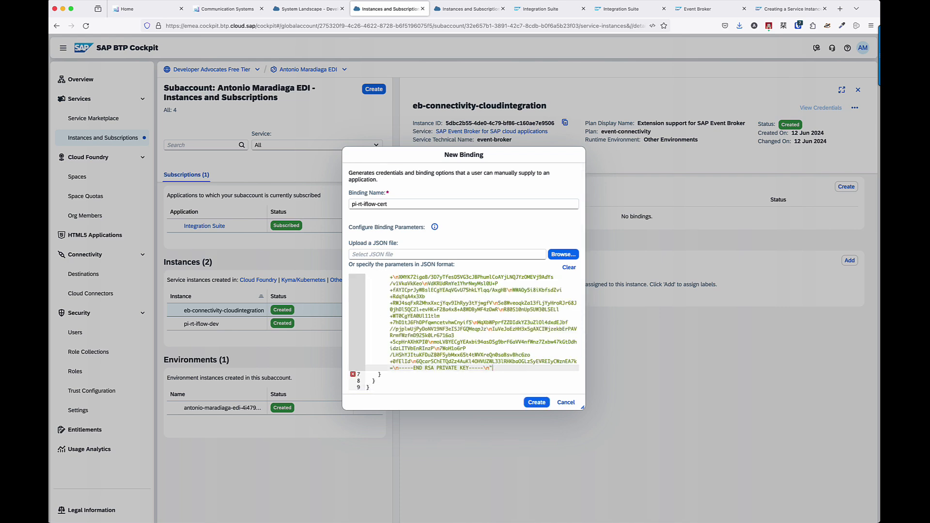
Create the pi-rt-iflow-cert binding, open it, then go to the System Landscape.
{"action": "left_click", "coordinate": [534, 403]}
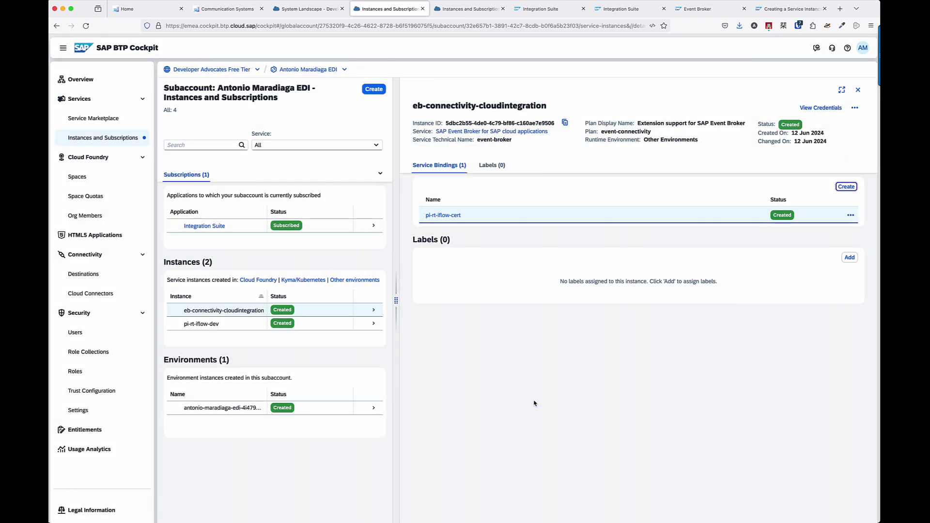
{"action": "left_click", "coordinate": [470, 217]}
{"action": "left_click", "coordinate": [305, 9]}
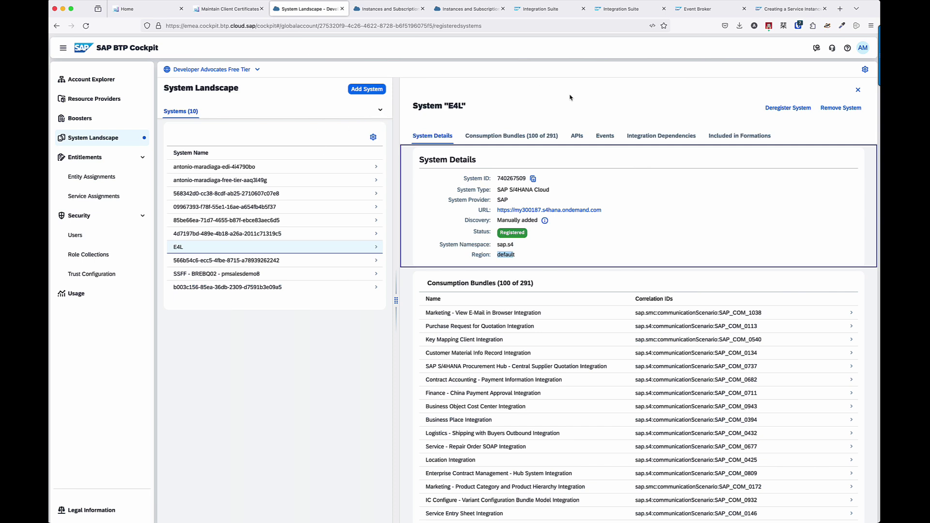
Start a formation named S4HC_Events_CI of type Eventing Between SAP Cloud Systems.
{"action": "mouse_move", "coordinate": [880, 73]}
{"action": "left_click", "coordinate": [858, 90]}
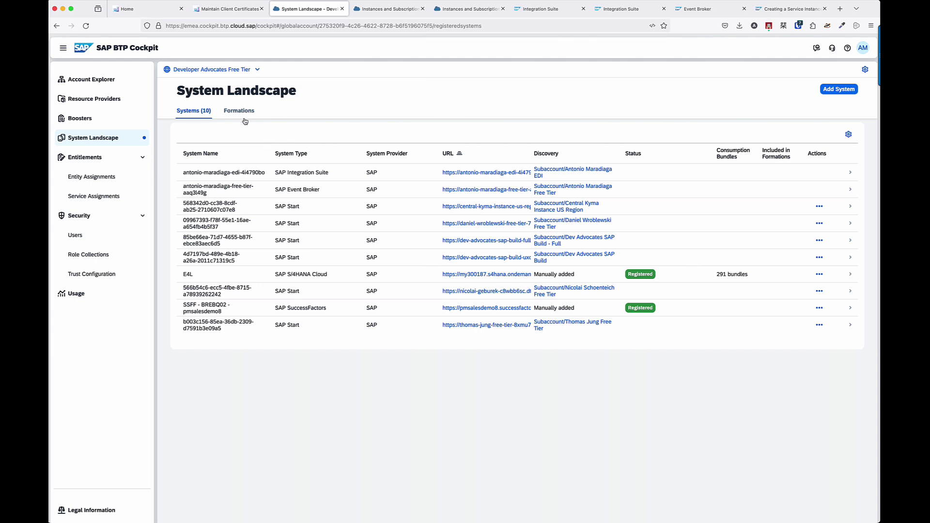
{"action": "left_click", "coordinate": [239, 112]}
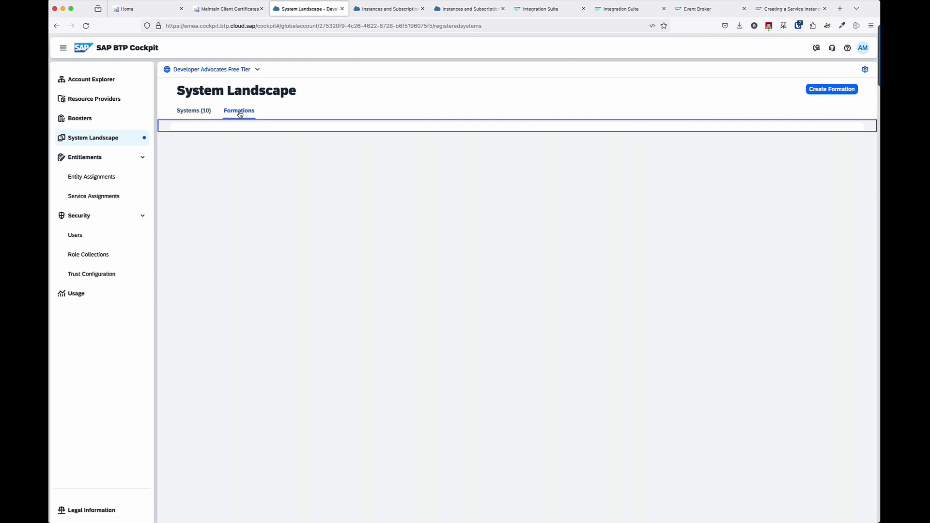
{"action": "left_click", "coordinate": [826, 90]}
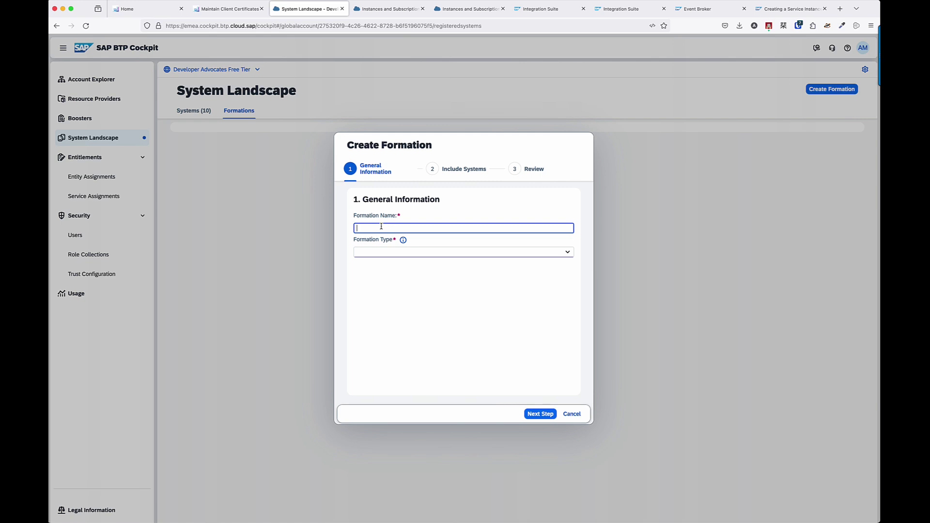
{"action": "type", "text": "S"}
{"action": "type", "text": "4HC_"}
{"action": "type", "text": "Events_"}
{"action": "type", "text": "Cl"}
{"action": "left_click", "coordinate": [566, 252]}
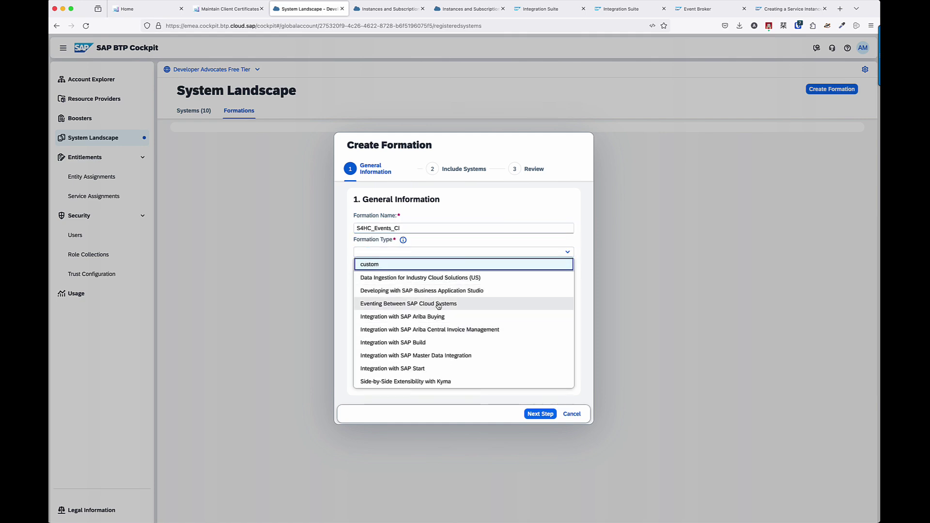
{"action": "left_click", "coordinate": [438, 304]}
{"action": "left_click", "coordinate": [470, 334]}
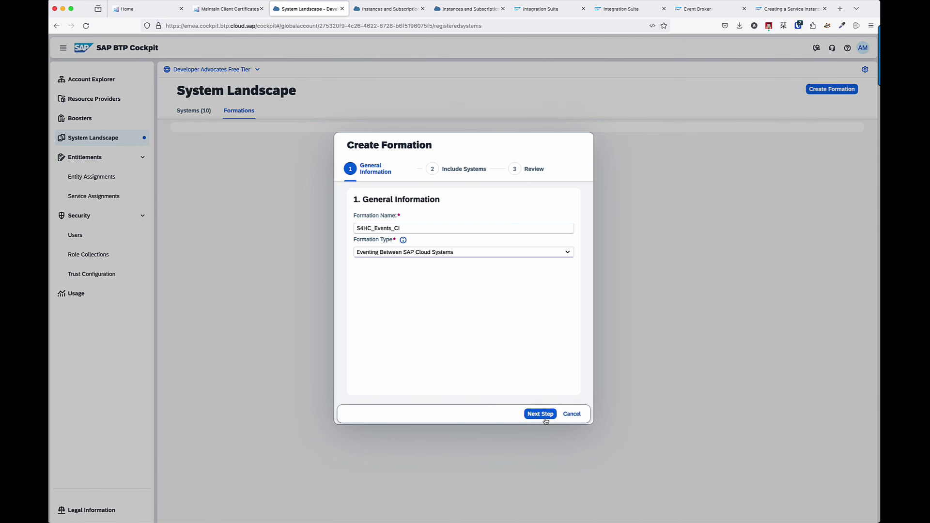
Include the Integration Suite, Event Broker and E4L systems, then create the formation.
{"action": "left_click", "coordinate": [541, 414]}
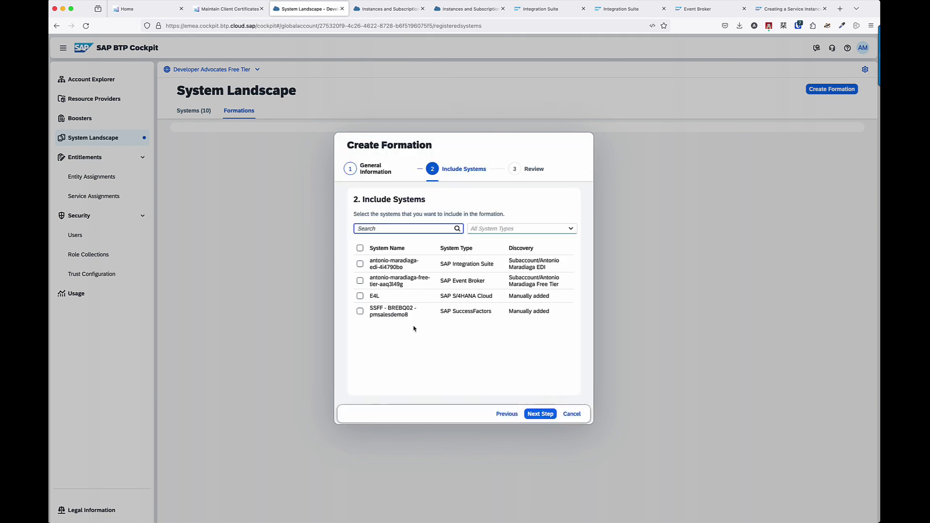
{"action": "left_click", "coordinate": [360, 264]}
{"action": "left_click", "coordinate": [360, 281]}
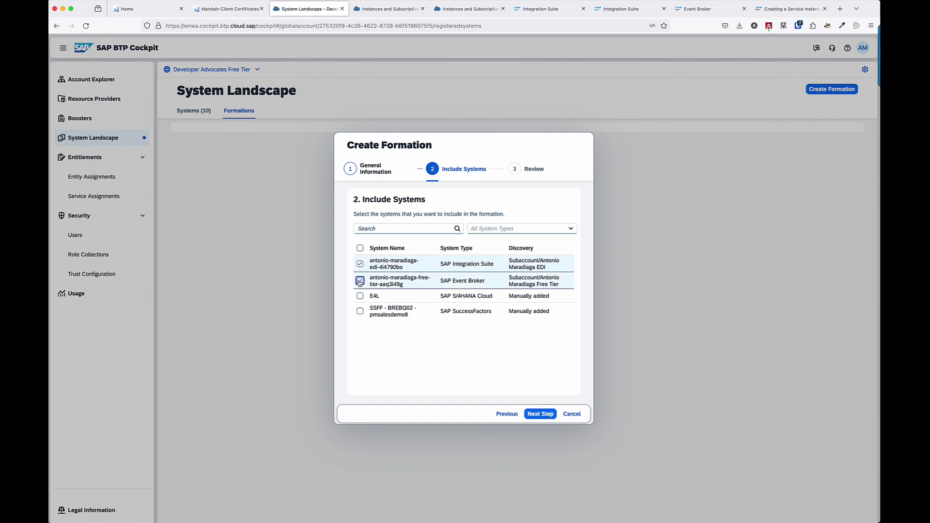
{"action": "left_click", "coordinate": [360, 297]}
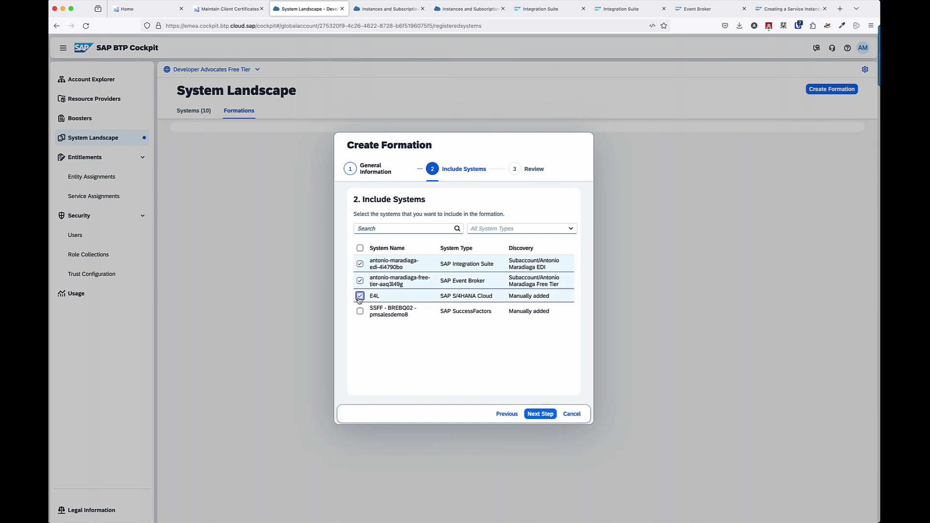
{"action": "left_click", "coordinate": [538, 415]}
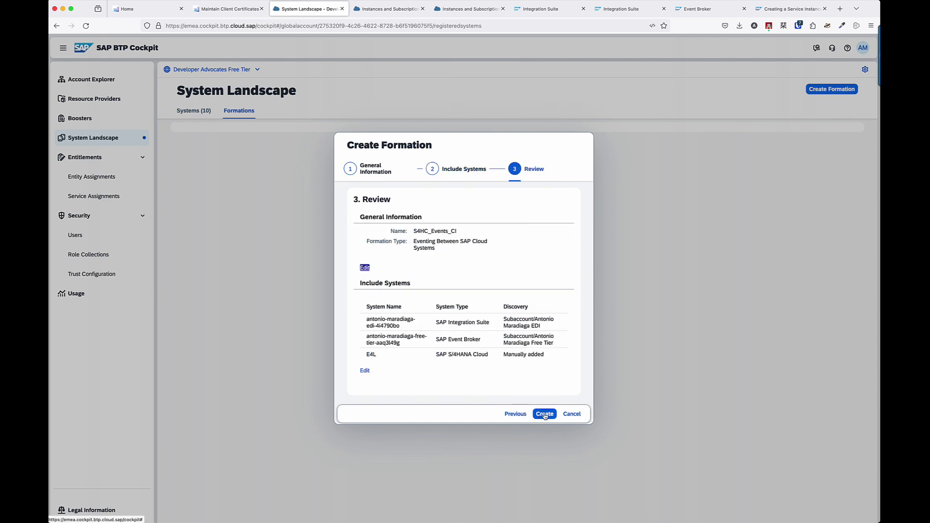
{"action": "left_click", "coordinate": [545, 414]}
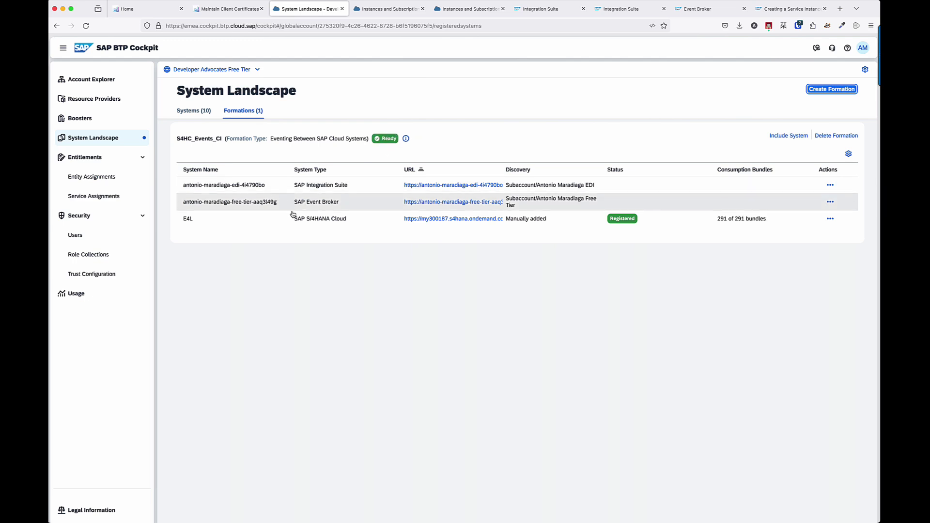
Display the Event Broker configuration JSON for system E4L in the S4HC_Events_CI formation.
{"action": "left_click", "coordinate": [285, 225]}
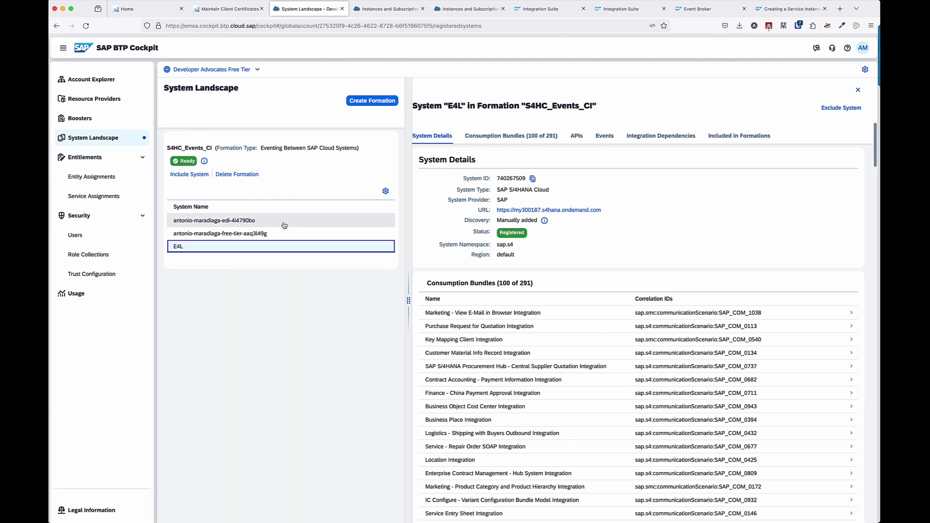
{"action": "left_click", "coordinate": [737, 138]}
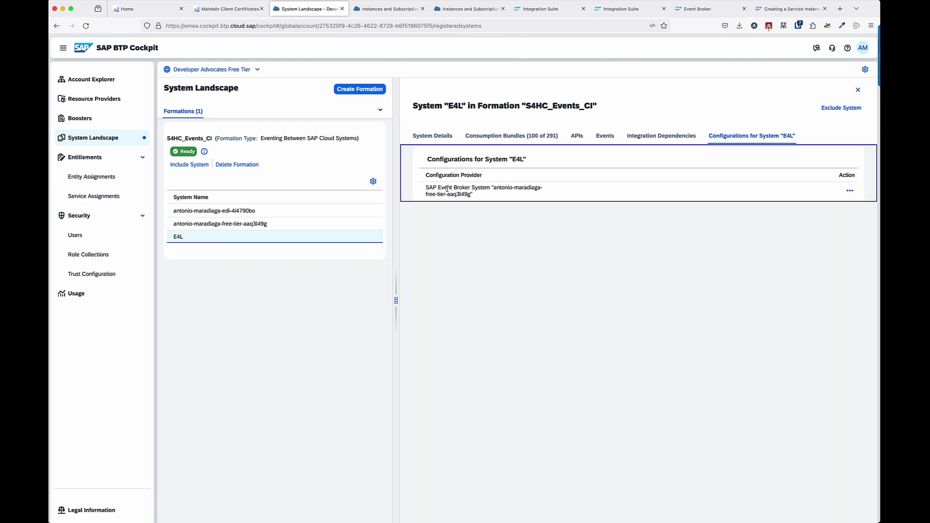
{"action": "left_click", "coordinate": [850, 190]}
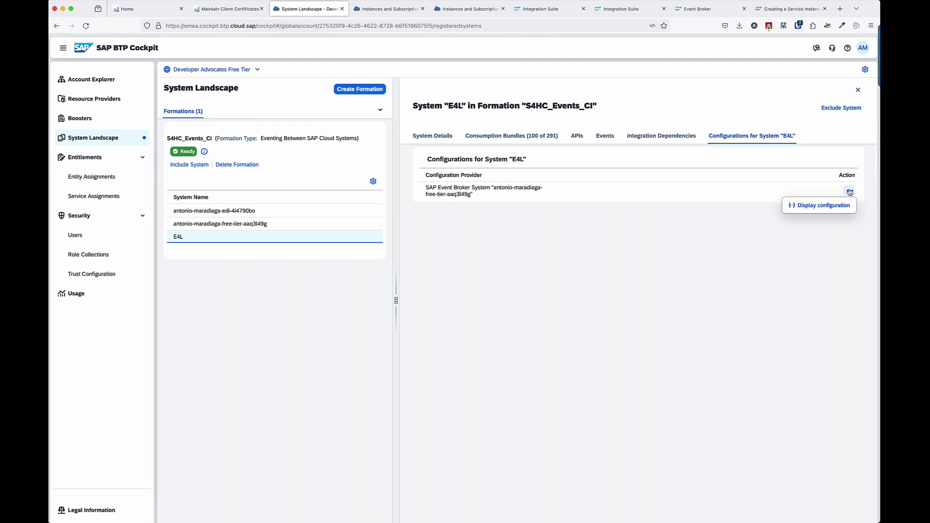
{"action": "left_click", "coordinate": [829, 207]}
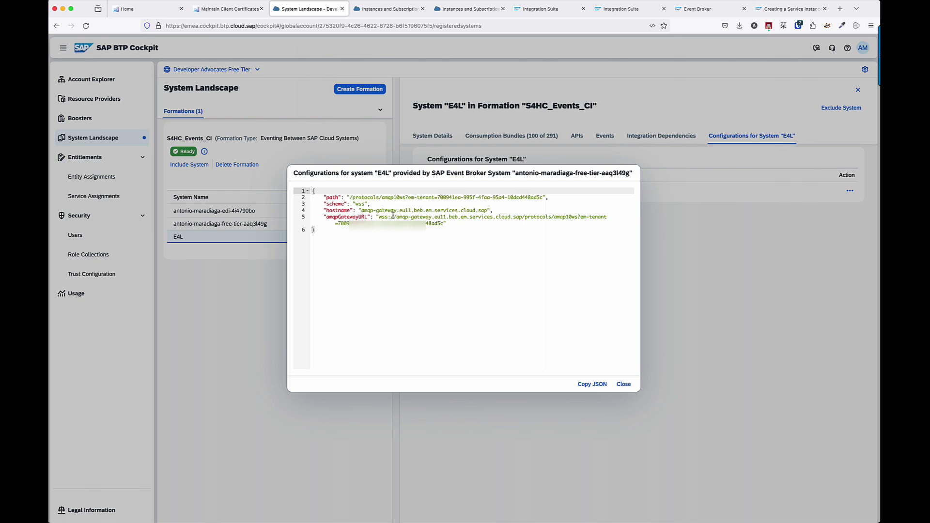
Select and copy the AMQP gateway host name from the configuration's URL.
{"action": "left_click_drag", "start_coordinate": [396, 216], "coordinate": [522, 218]}
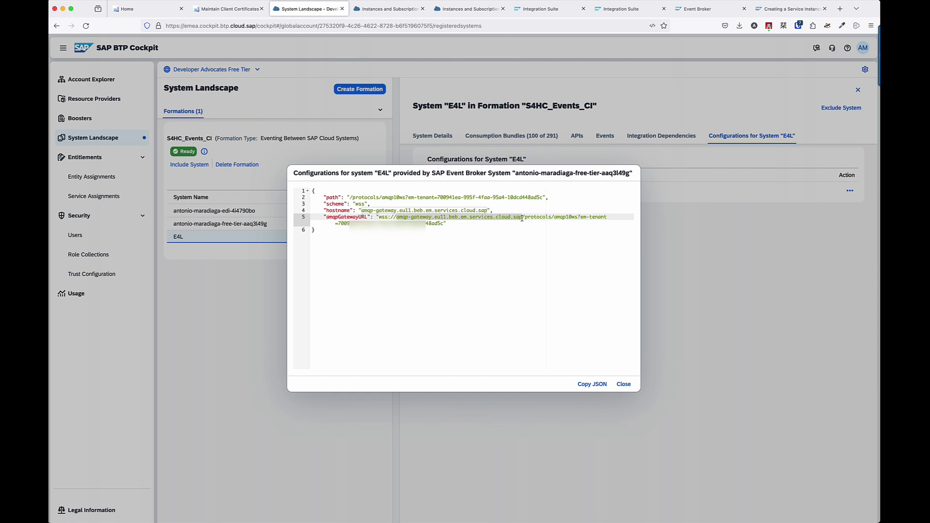
{"action": "left_click", "coordinate": [522, 218]}
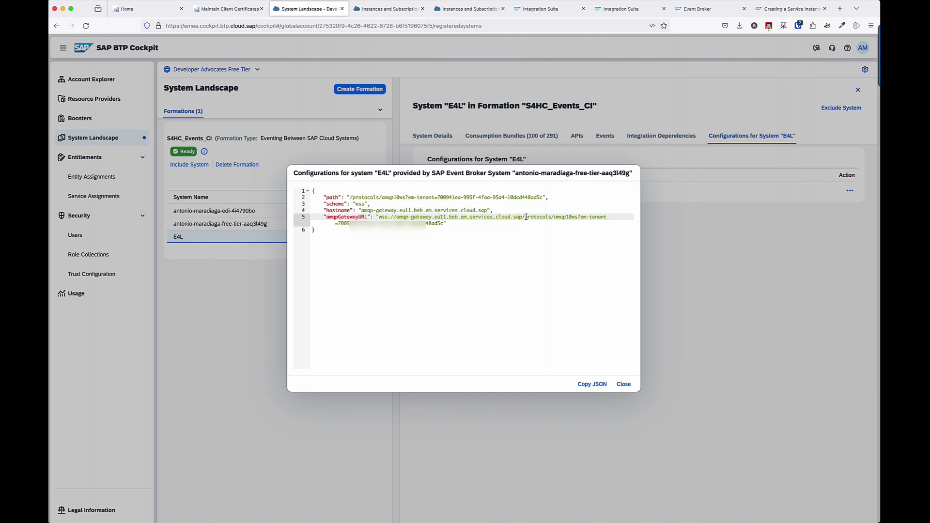
{"action": "left_click_drag", "start_coordinate": [522, 216], "coordinate": [525, 223]}
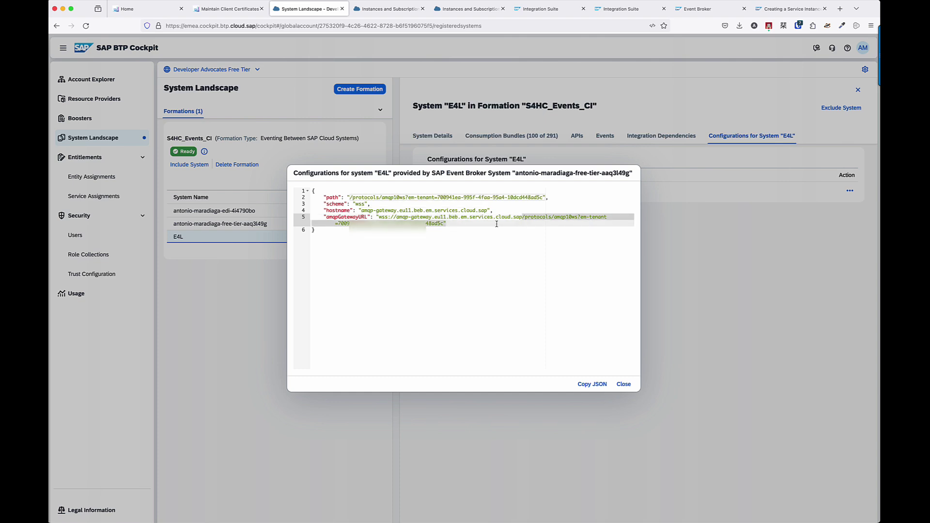
{"action": "left_click_drag", "start_coordinate": [462, 224], "coordinate": [444, 224]}
{"action": "left_click", "coordinate": [425, 254]}
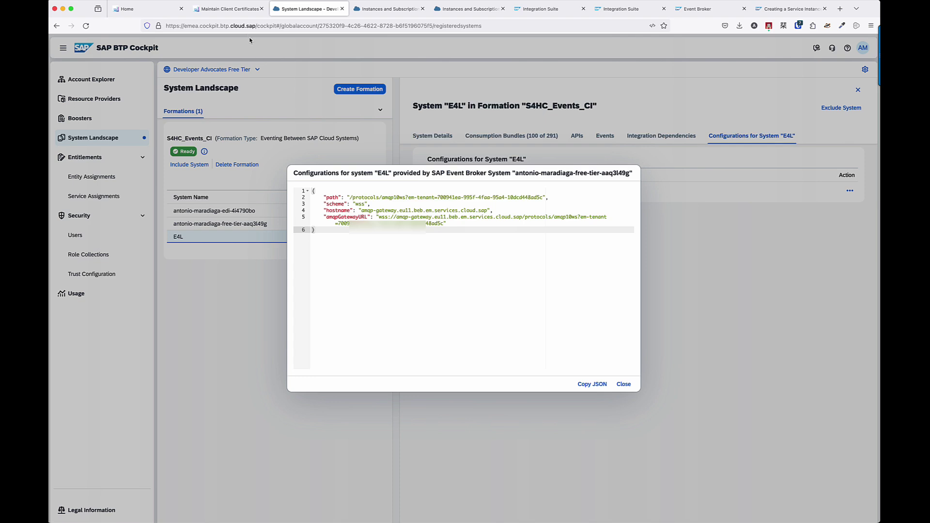
{"action": "left_click", "coordinate": [236, 15]}
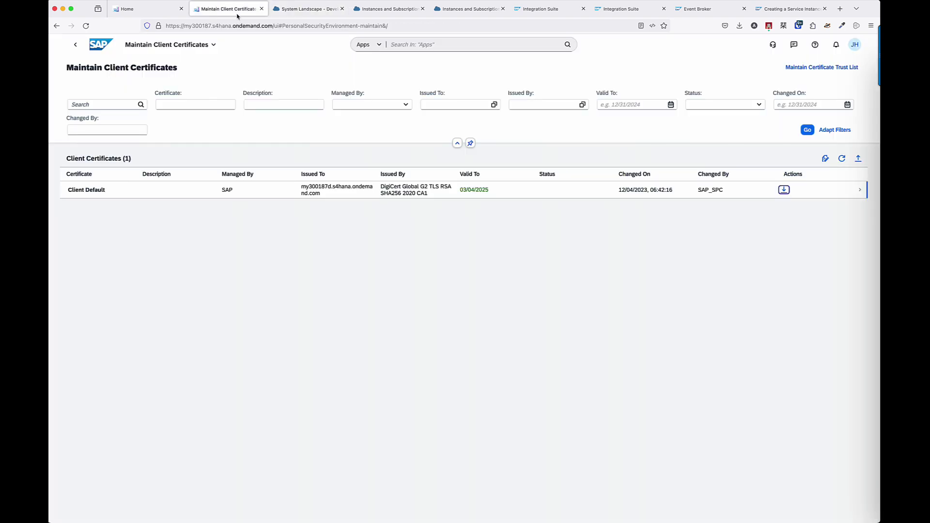
Search apps for 'Communication System', open Communication Systems, and begin a new system.
{"action": "left_click", "coordinate": [386, 44]}
{"action": "type", "text": "Communicati"}
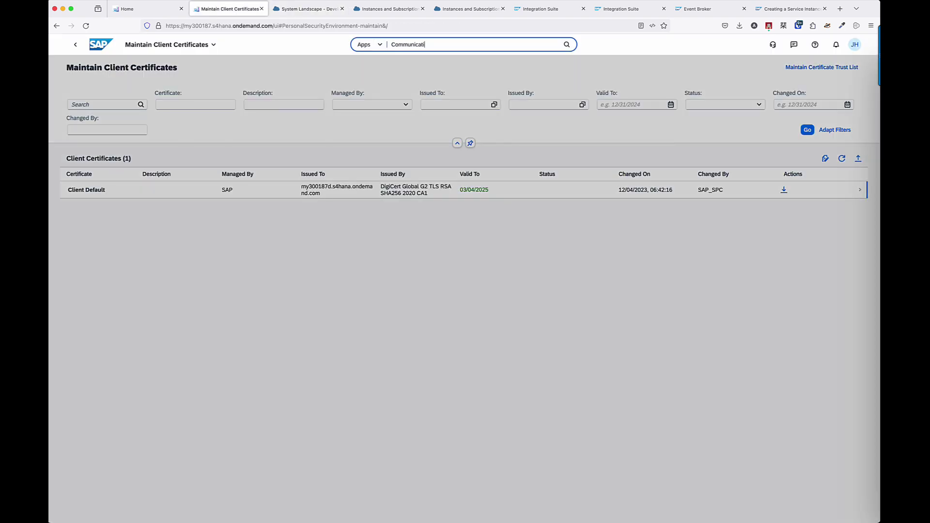
{"action": "type", "text": "on System"}
{"action": "key", "text": "Return"}
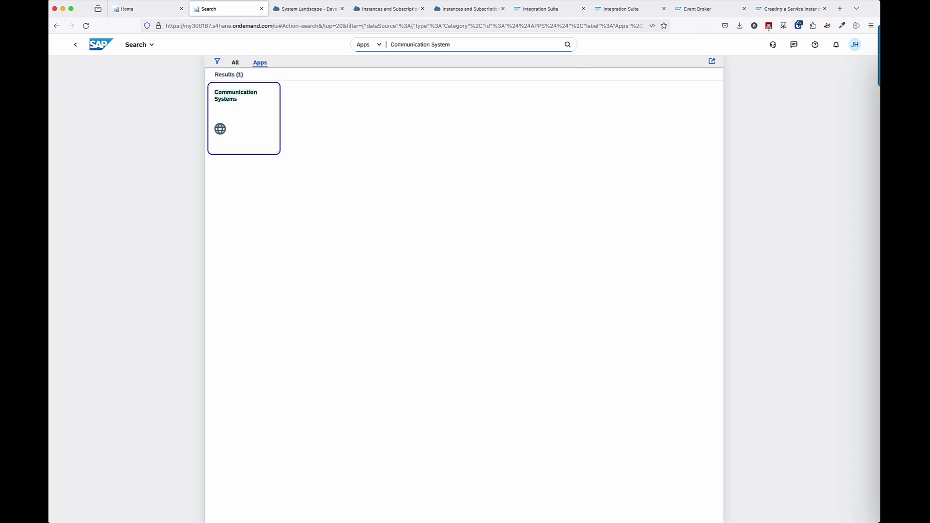
{"action": "left_click", "coordinate": [249, 108]}
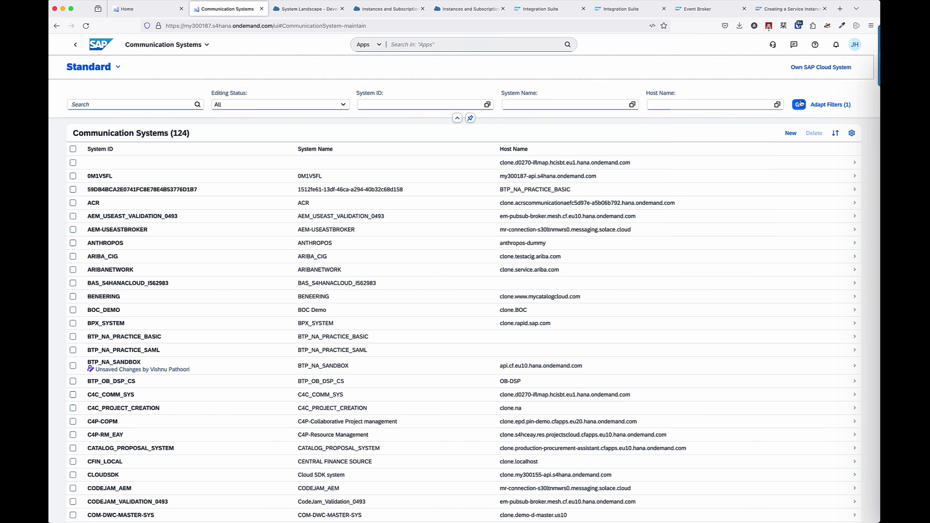
{"action": "left_click", "coordinate": [791, 133]}
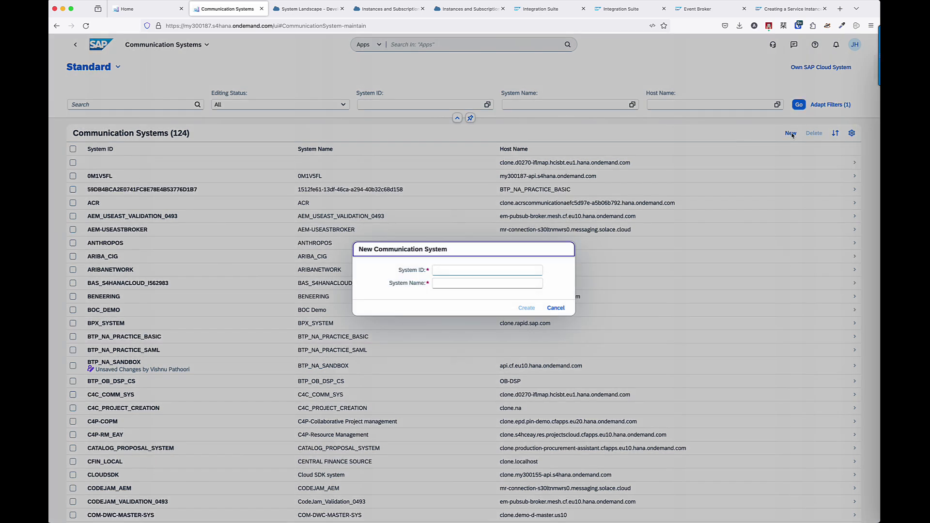
Create system DEVADVS-EB and paste host amqp-gateway.eu11.beb.em.services.cloud.sap into Host Name.
{"action": "left_click", "coordinate": [452, 269]}
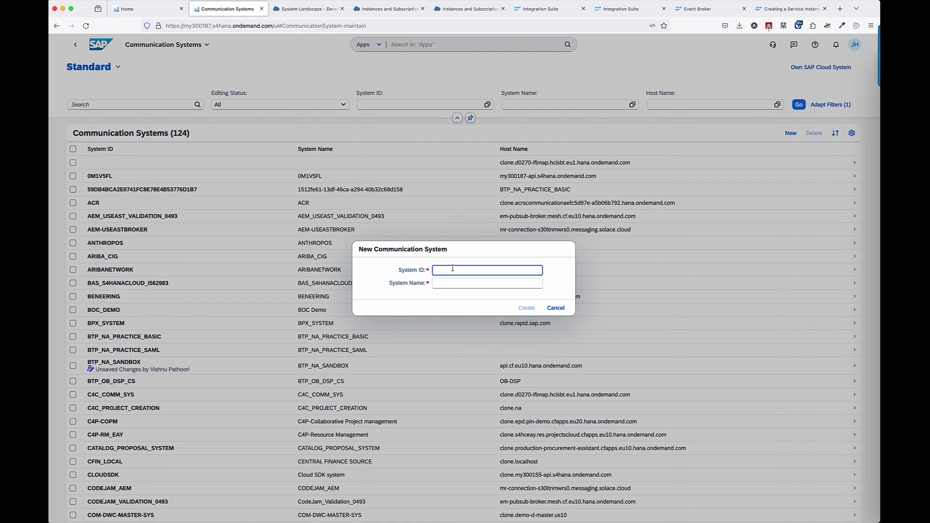
{"action": "type", "text": "DEVADVCS-"}
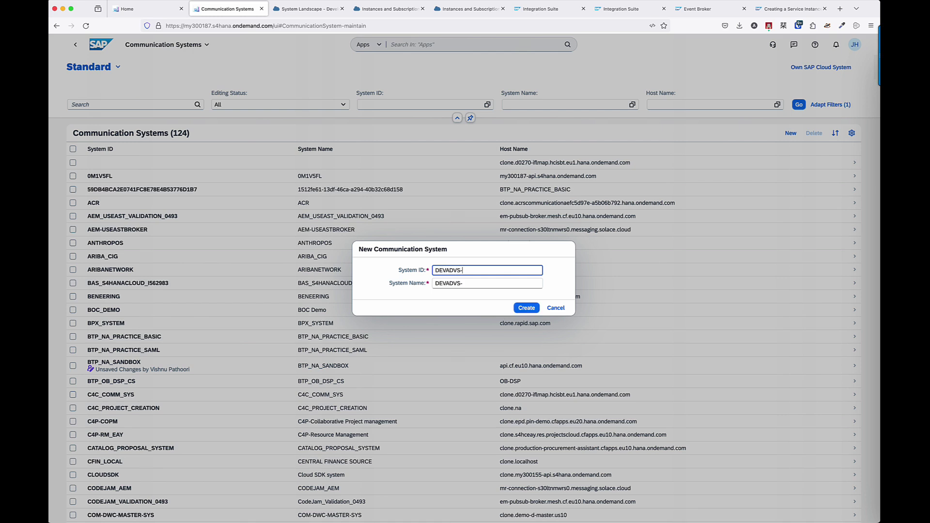
{"action": "type", "text": "EB"}
{"action": "left_click", "coordinate": [526, 308]}
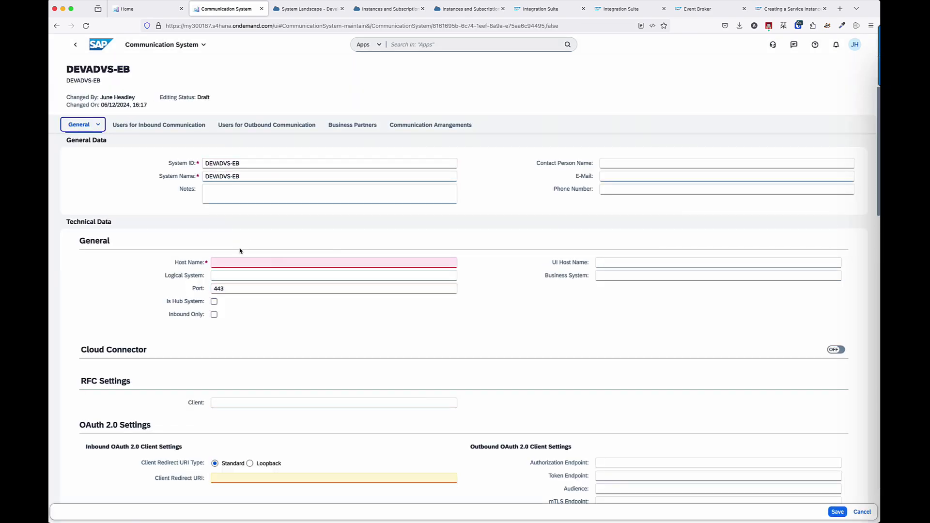
{"action": "left_click", "coordinate": [242, 262]}
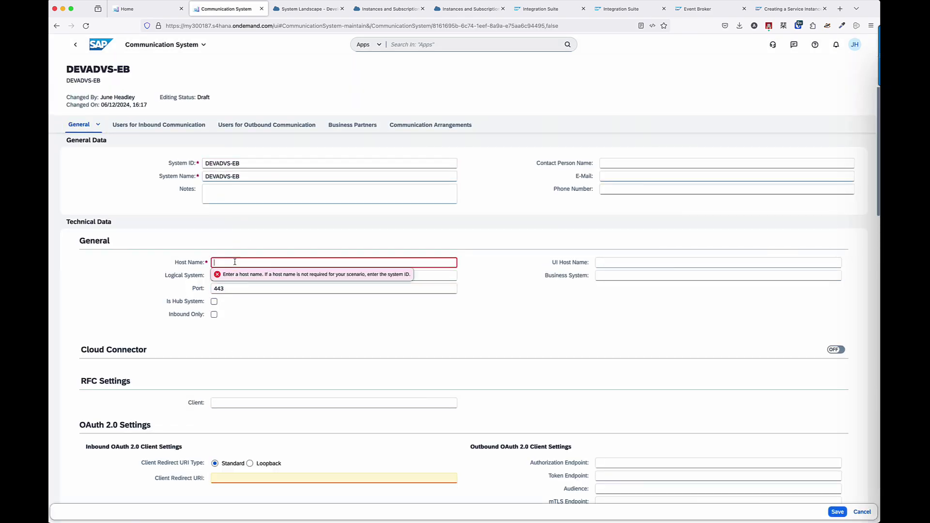
{"action": "type", "text": "amqp-gateway.eu11.beb.em.services.cloud.sap"}
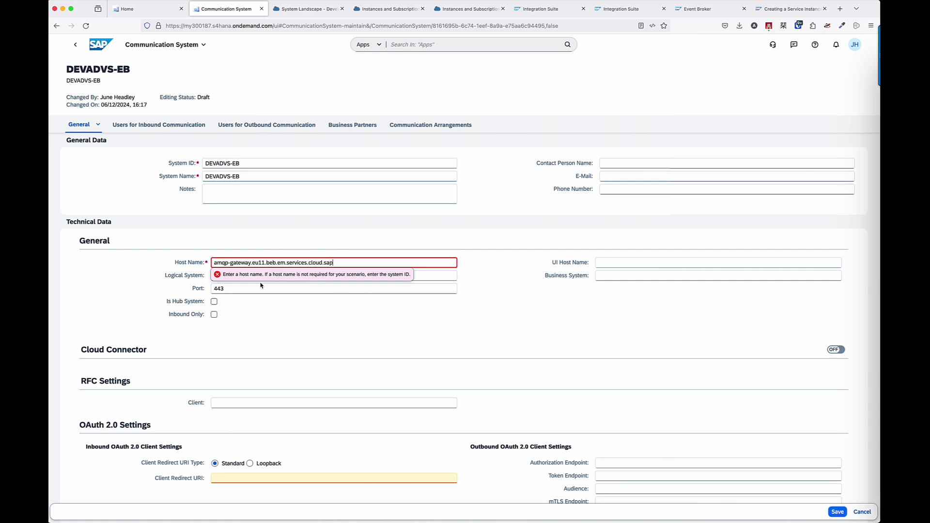
{"action": "left_click", "coordinate": [295, 308]}
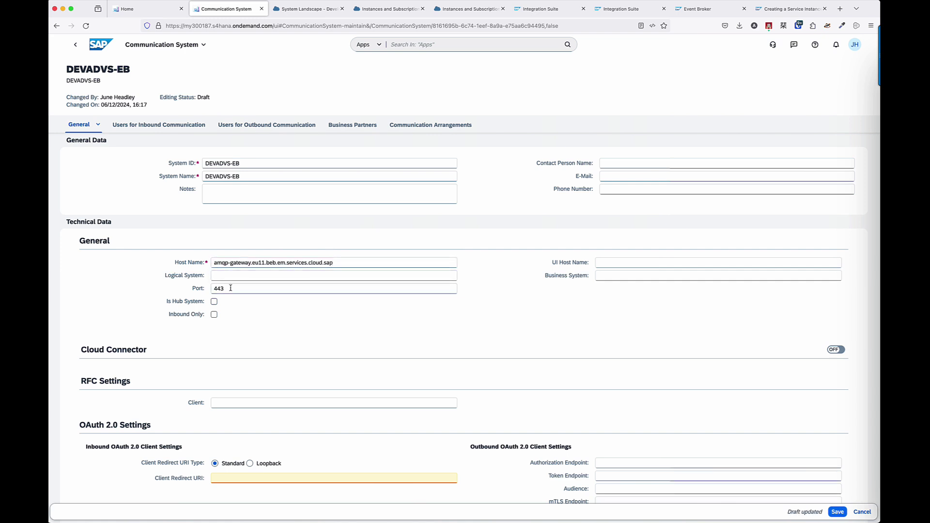
{"action": "scroll", "coordinate": [231, 287], "scroll_direction": "down", "scroll_amount": 5}
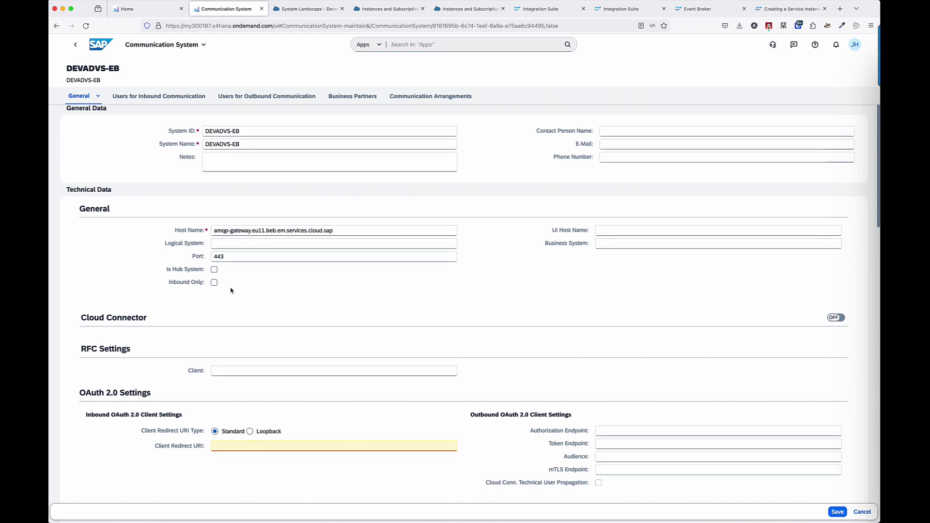
{"action": "scroll", "coordinate": [230, 290], "scroll_direction": "down", "scroll_amount": 15}
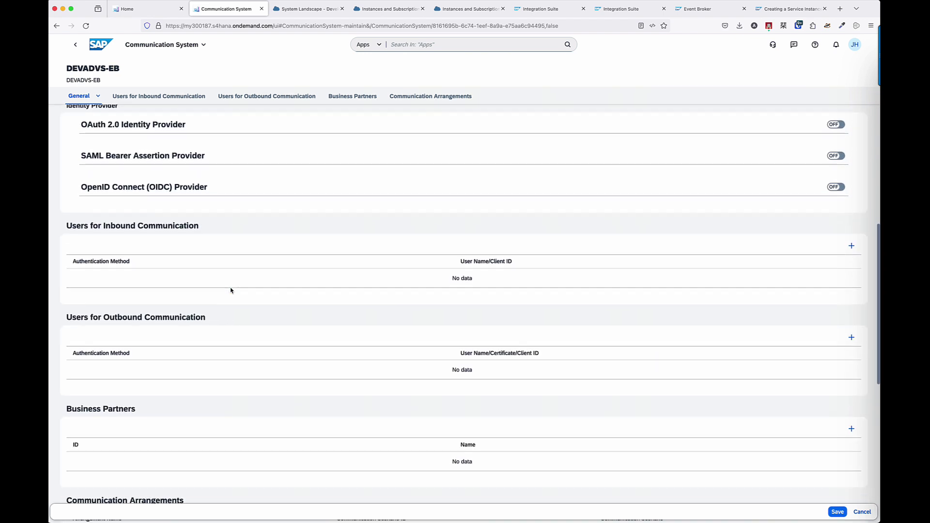
Add existing user DEVADVS-EB-USER, found by searching 'Dev', as the inbound communication user.
{"action": "left_click", "coordinate": [852, 247]}
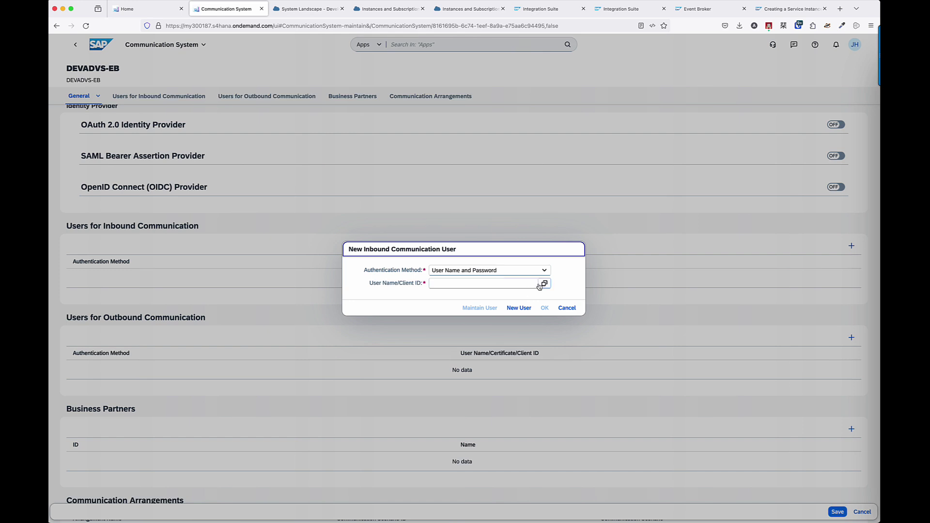
{"action": "left_click", "coordinate": [528, 309]}
{"action": "left_click", "coordinate": [544, 284]}
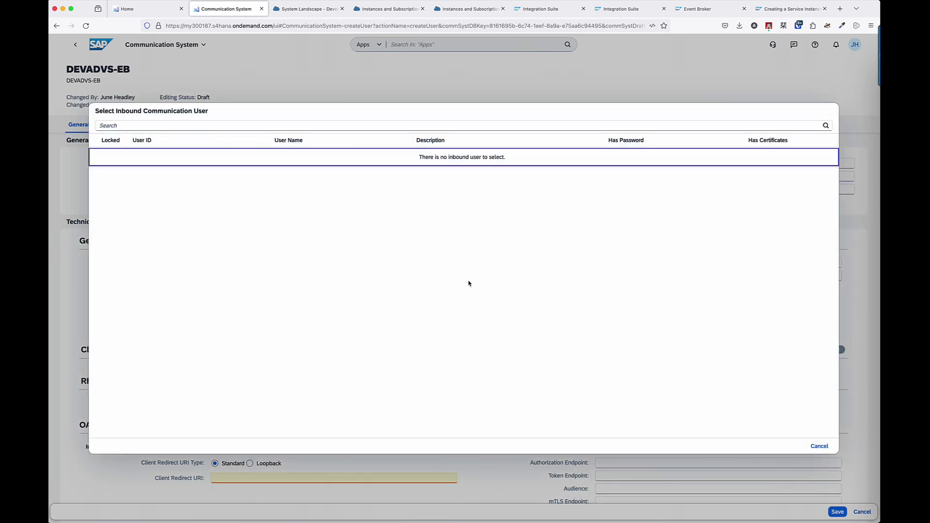
{"action": "left_click", "coordinate": [278, 126]}
{"action": "type", "text": "DevAdvs"}
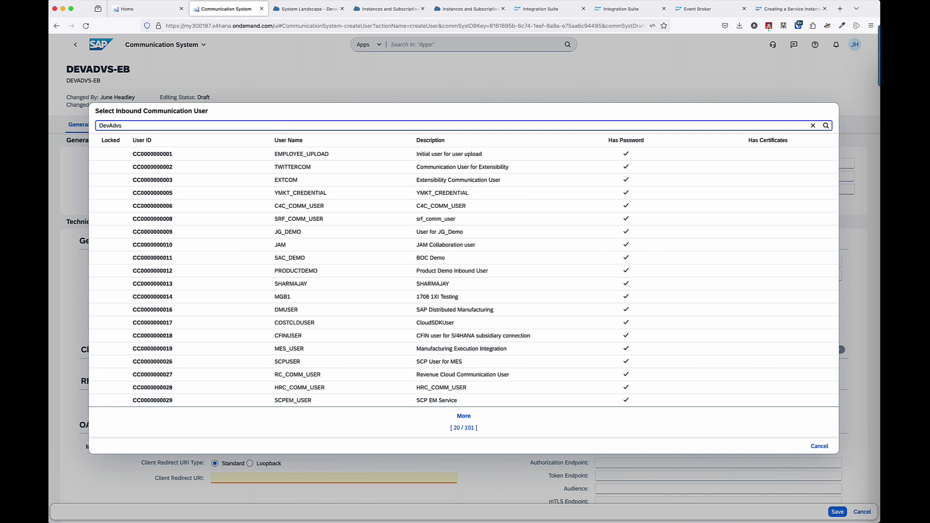
{"action": "left_click", "coordinate": [318, 154]}
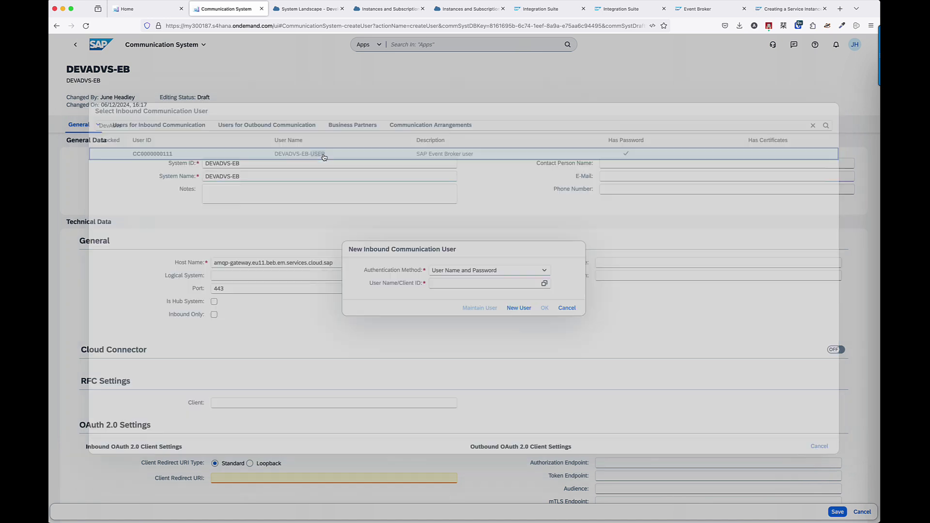
{"action": "left_click", "coordinate": [545, 308]}
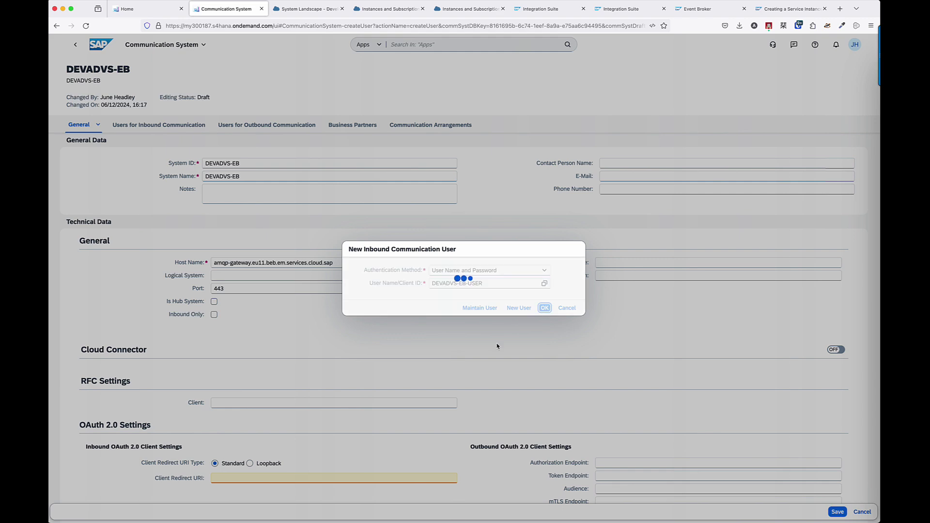
{"action": "scroll", "coordinate": [468, 382], "scroll_direction": "down", "scroll_amount": 3}
{"action": "scroll", "coordinate": [468, 382], "scroll_direction": "down", "scroll_amount": 2}
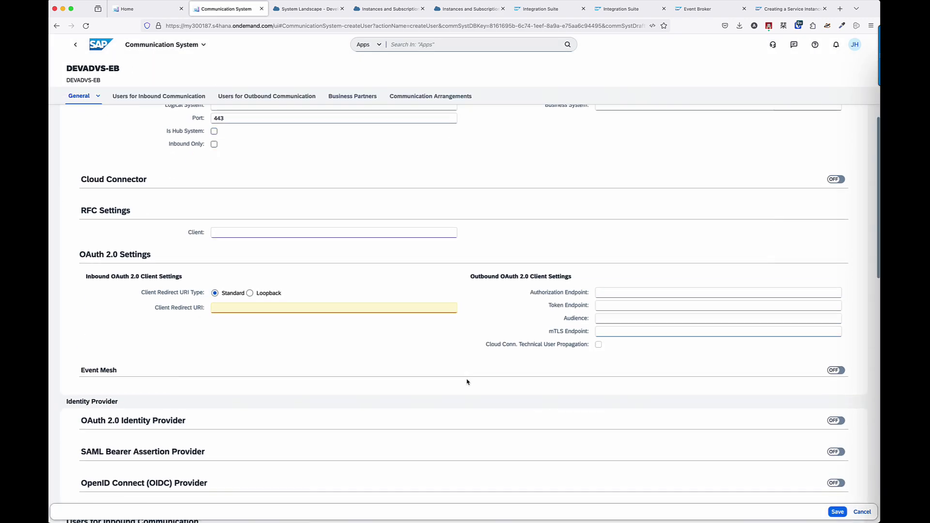
{"action": "scroll", "coordinate": [467, 382], "scroll_direction": "down", "scroll_amount": 8}
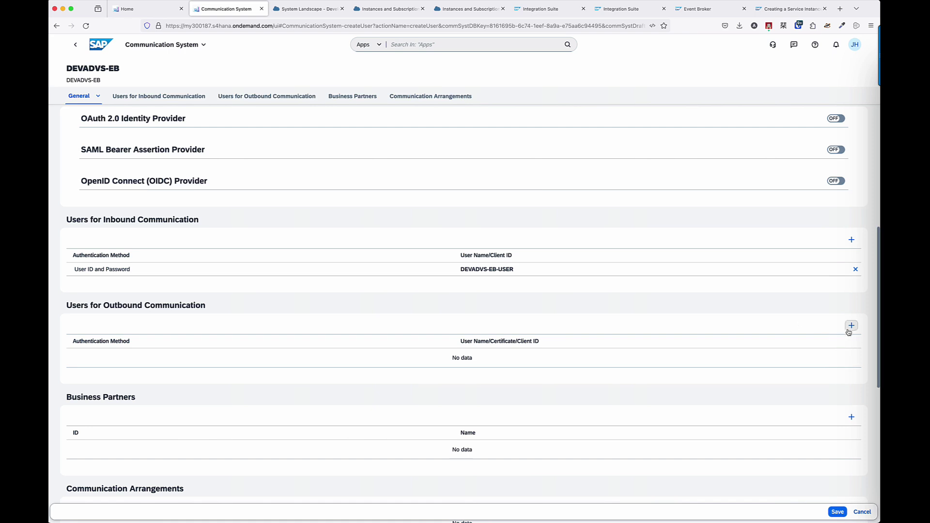
Add an outbound user with SSL Client Certificate authentication using the Client Default certificate.
{"action": "left_click", "coordinate": [852, 325]}
{"action": "left_click", "coordinate": [550, 266]}
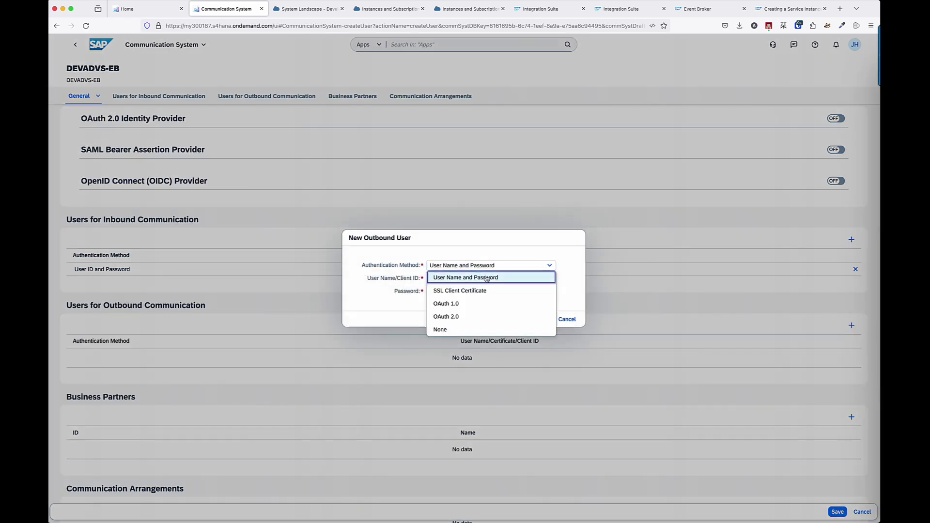
{"action": "left_click", "coordinate": [461, 290]}
{"action": "left_click", "coordinate": [549, 285]}
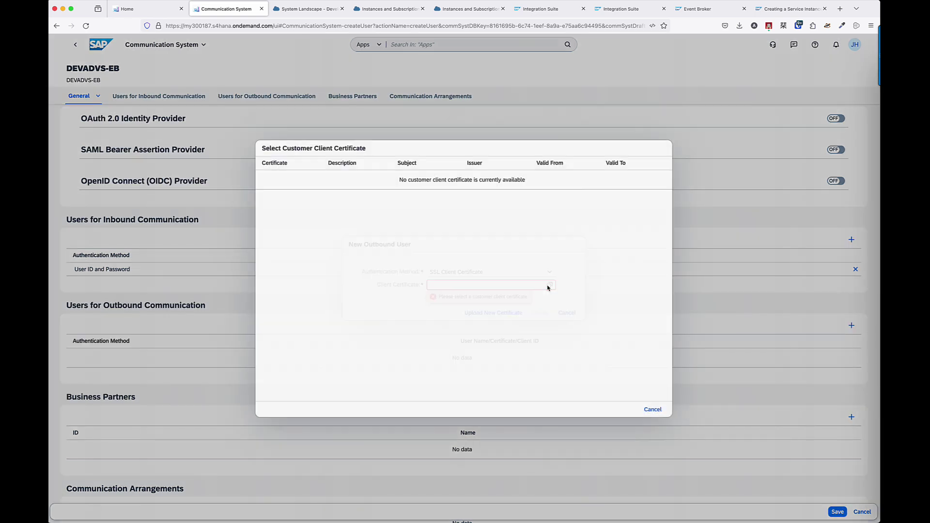
{"action": "left_click", "coordinate": [372, 185]}
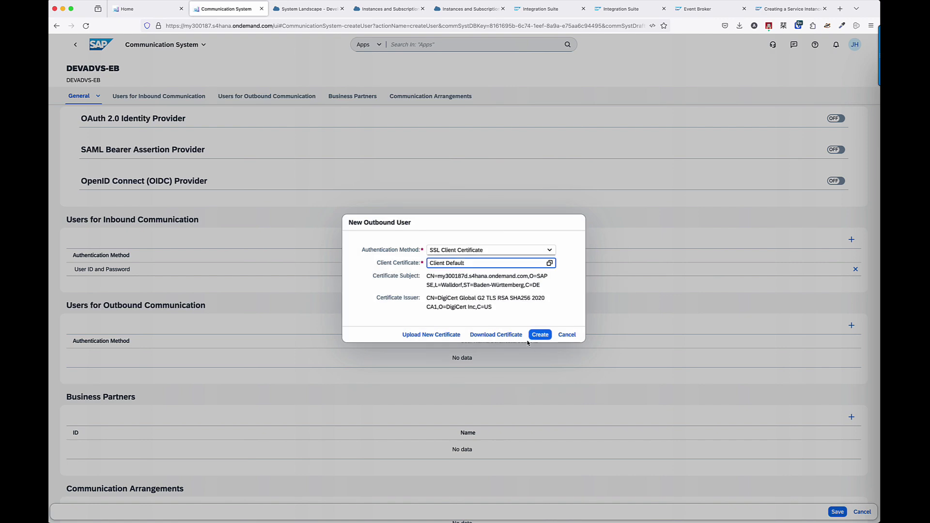
{"action": "left_click", "coordinate": [540, 334]}
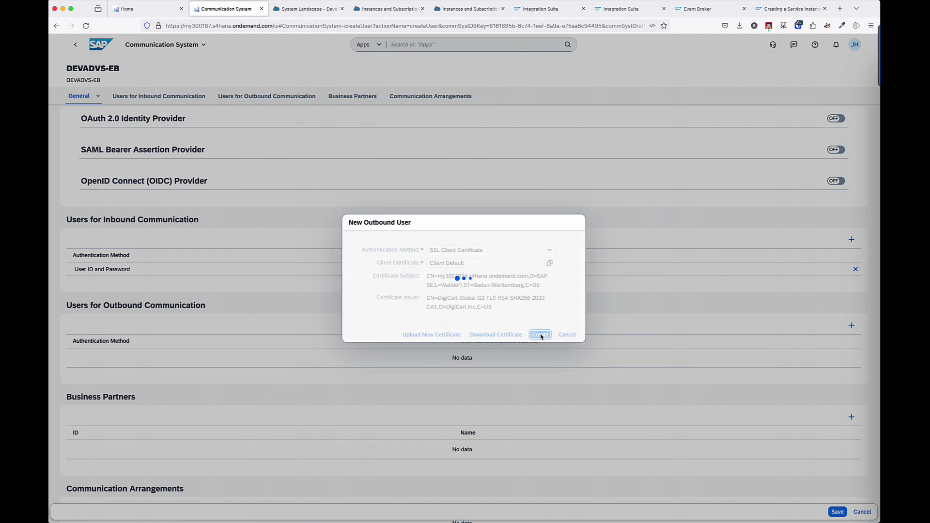
Save the DEVADVS-EB communication system.
{"action": "scroll", "coordinate": [542, 337], "scroll_direction": "down", "scroll_amount": 3}
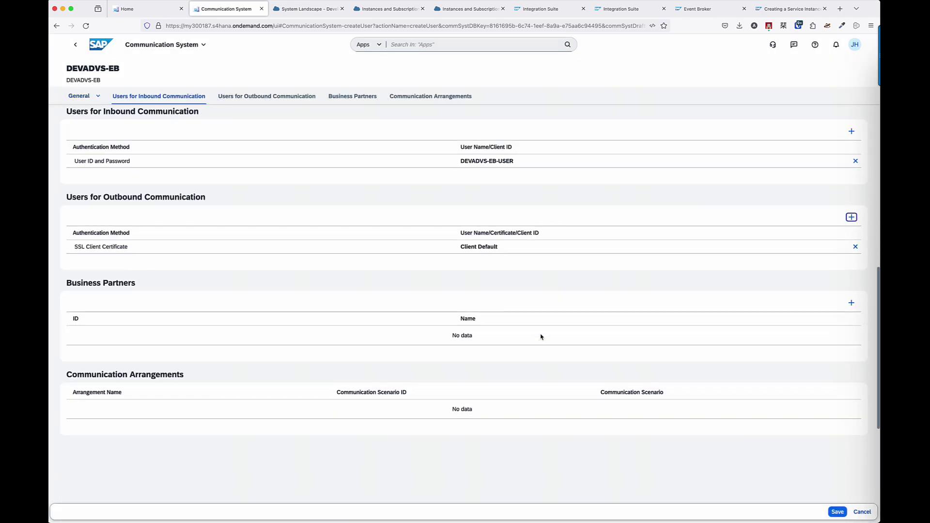
{"action": "scroll", "coordinate": [541, 337], "scroll_direction": "up", "scroll_amount": 15}
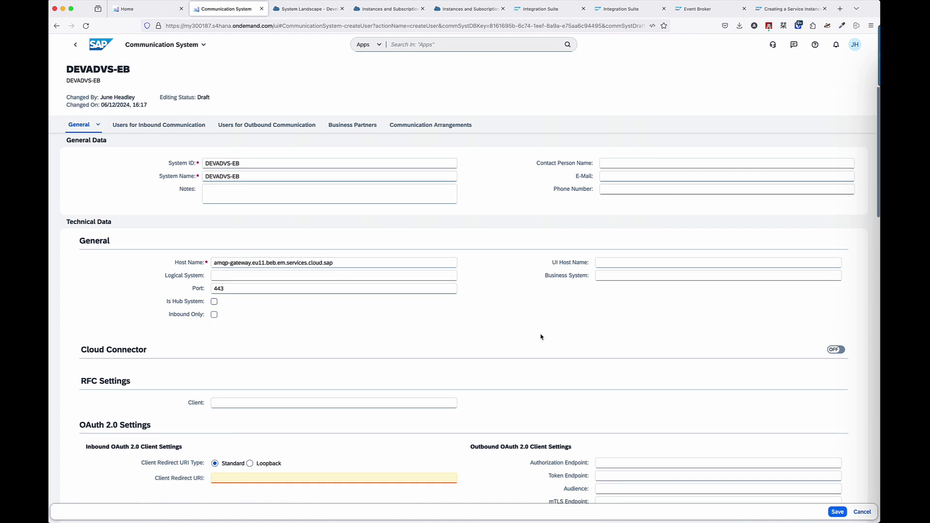
{"action": "left_click", "coordinate": [838, 512]}
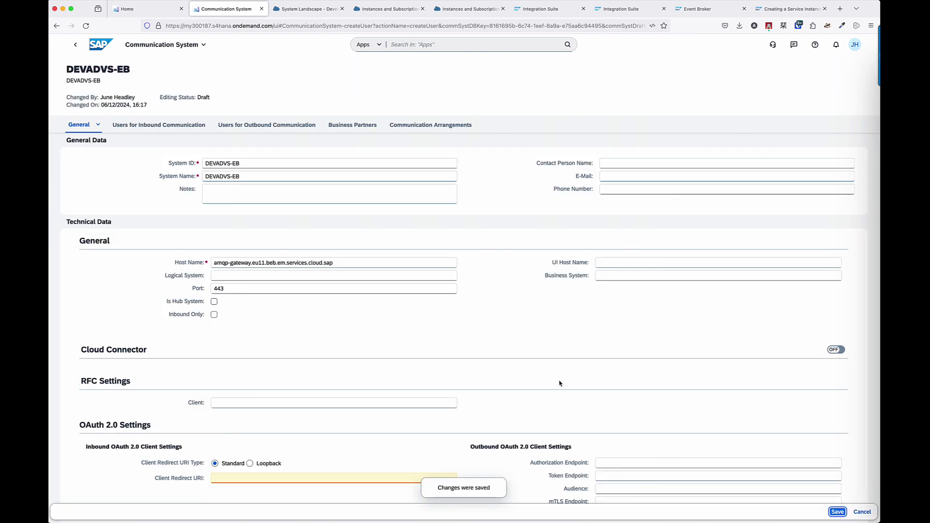
Open the Communication Arrangements app via app search and start a new arrangement.
{"action": "left_click", "coordinate": [439, 45]}
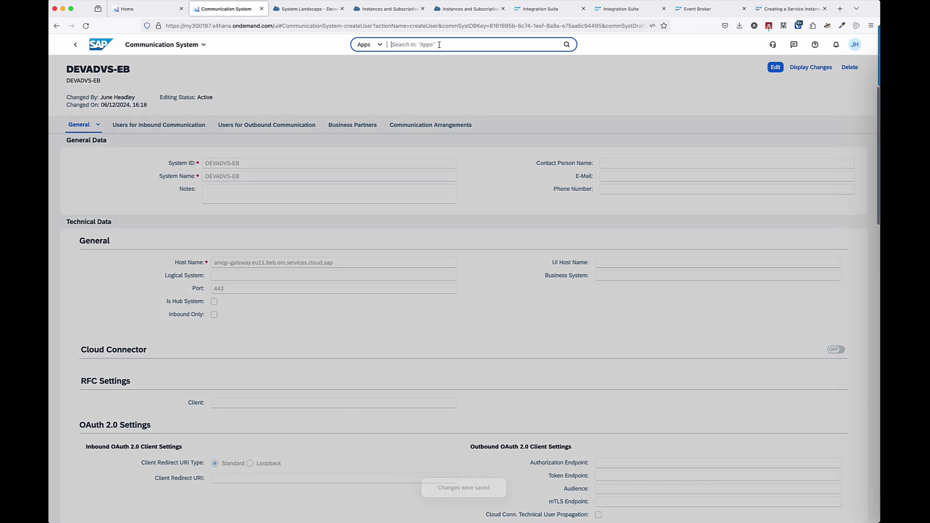
{"action": "type", "text": "Communication Arr"}
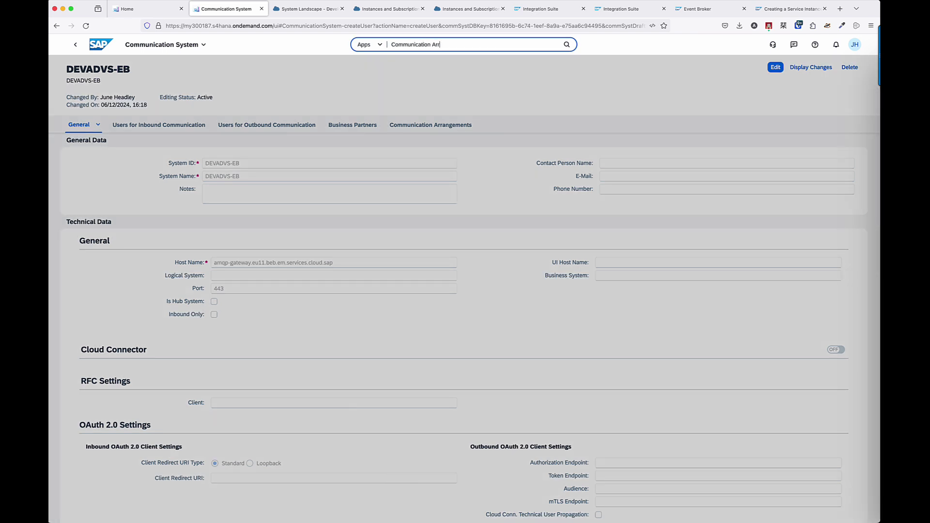
{"action": "type", "text": "angement"}
{"action": "key", "text": "Return"}
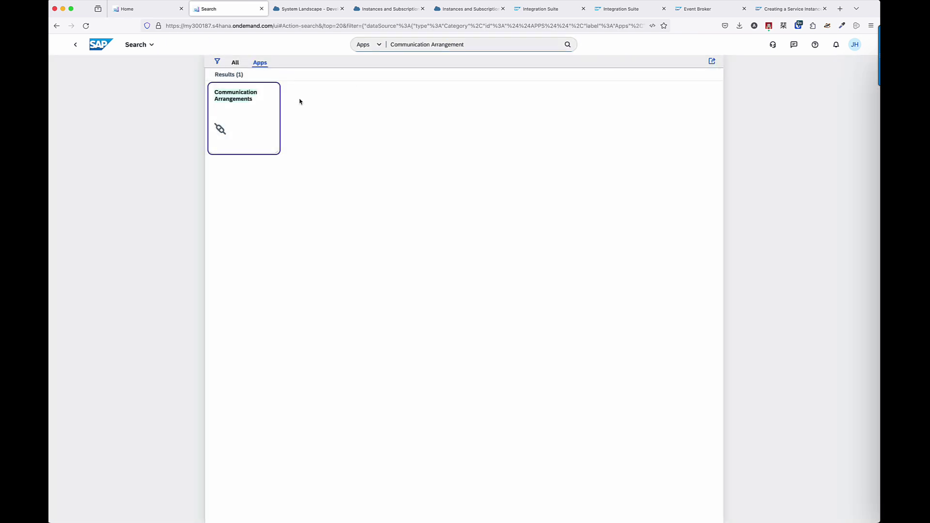
{"action": "left_click", "coordinate": [240, 118]}
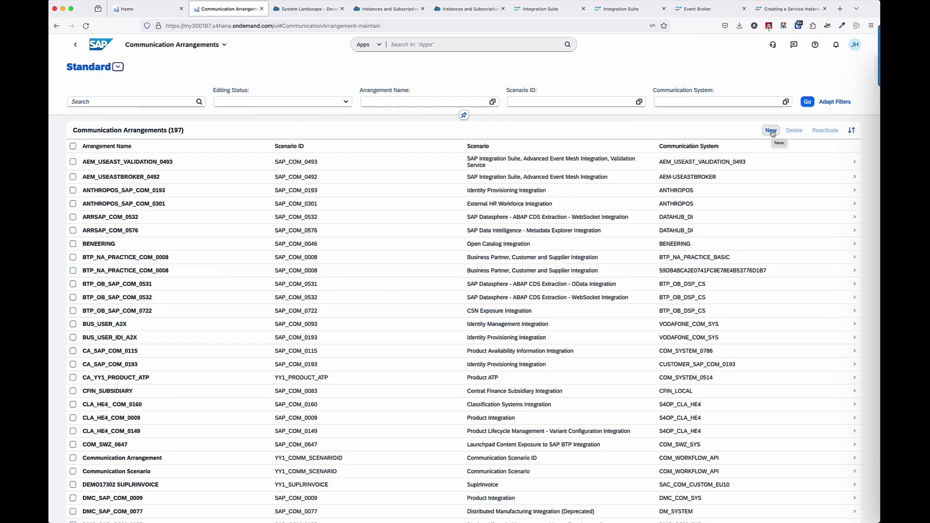
{"action": "left_click", "coordinate": [771, 131]}
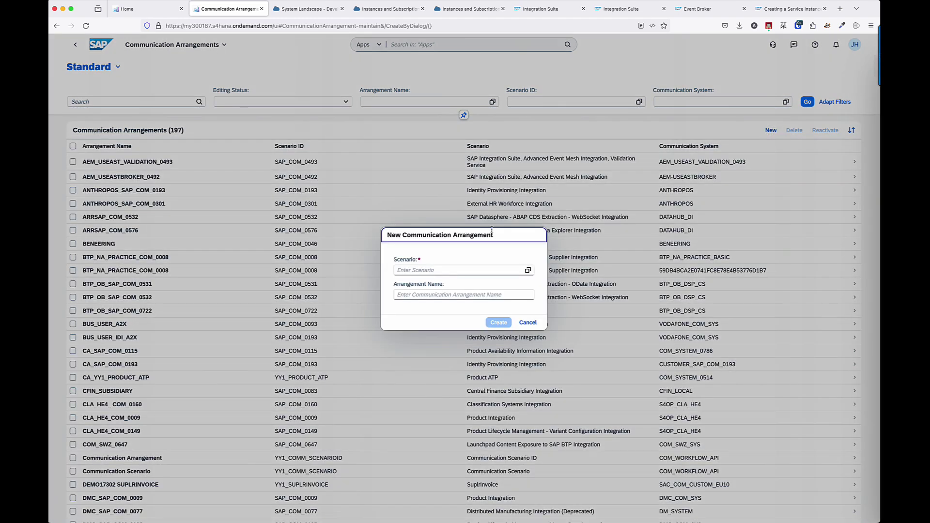
Choose scenario SAP_COM_0892 via a 'Broker' search, name it DEVADVS_EB_0892, and create it.
{"action": "left_click", "coordinate": [528, 270]}
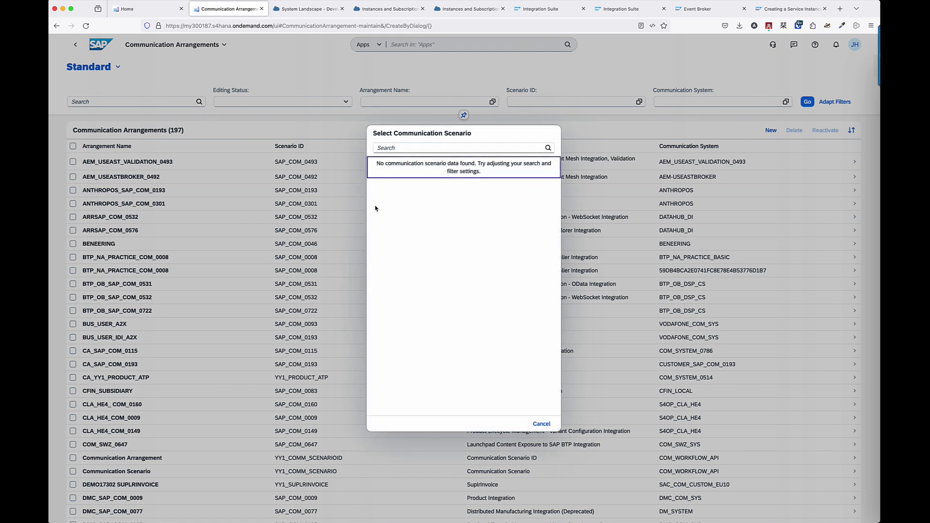
{"action": "left_click", "coordinate": [416, 148]}
{"action": "type", "text": "Bro"}
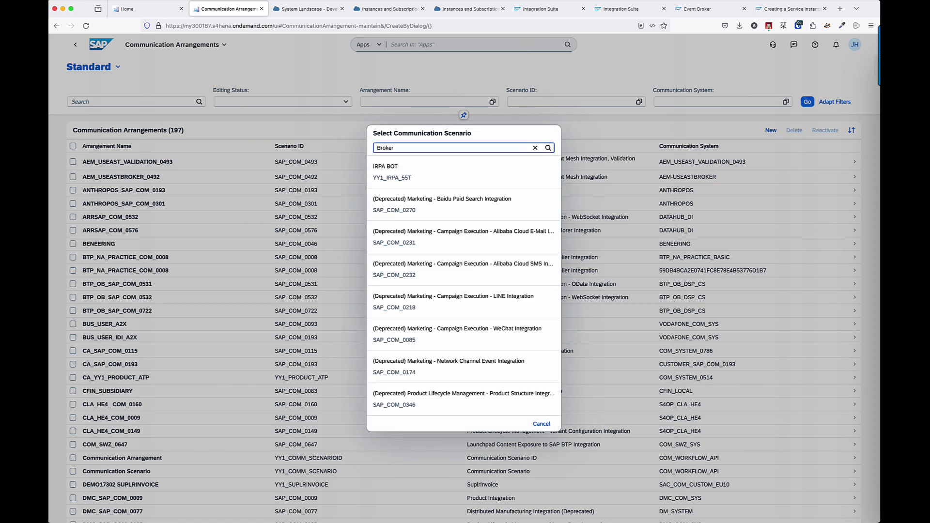
{"action": "type", "text": "ker"}
{"action": "left_click", "coordinate": [412, 172]}
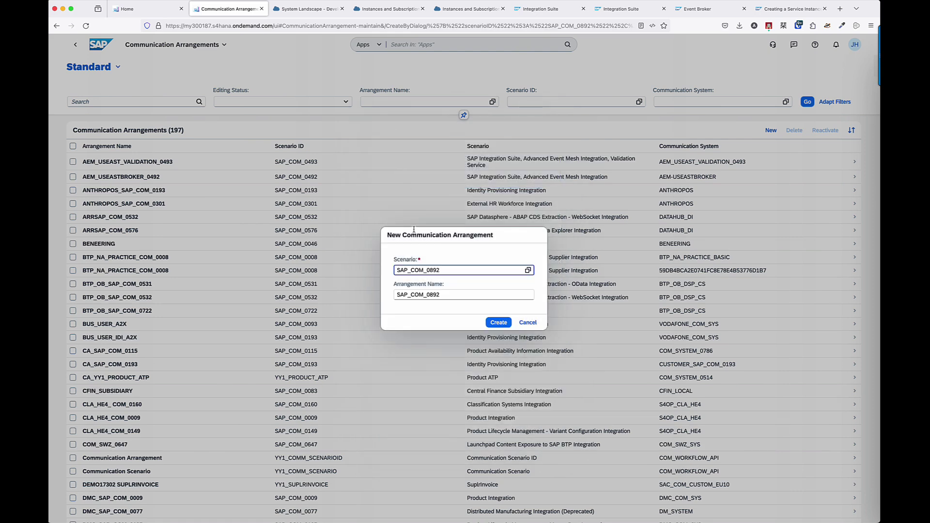
{"action": "left_click", "coordinate": [448, 296]}
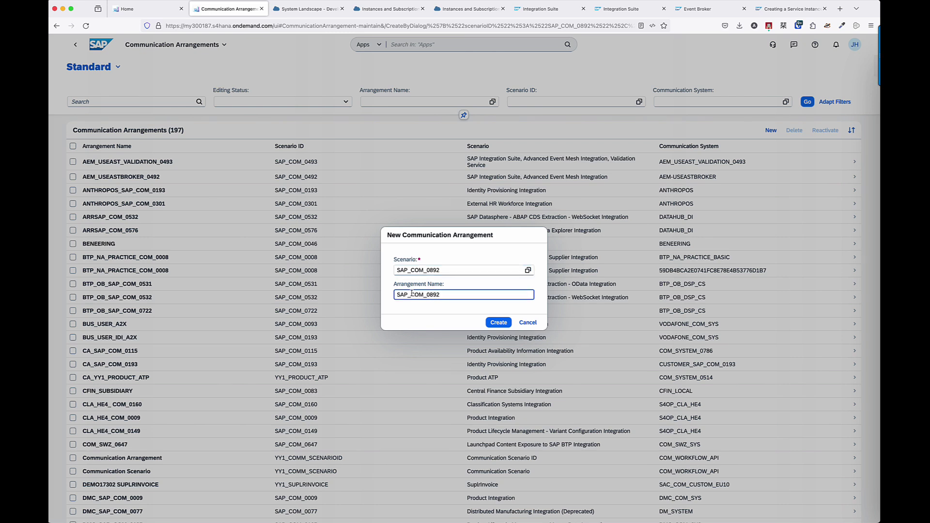
{"action": "left_click_drag", "start_coordinate": [424, 295], "coordinate": [397, 296]}
{"action": "type", "text": "DEVADVS-"}
{"action": "key", "text": "BackSpace"}
{"action": "type", "text": "_EB"}
{"action": "left_click", "coordinate": [494, 323]}
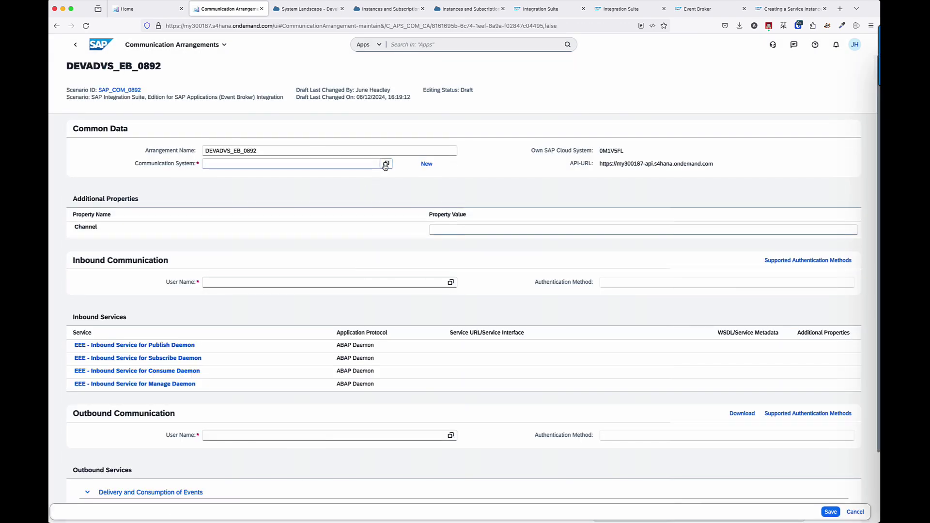
Pick DEVADVS-EB in the Communication System value help, auto-filling DEVADVS-EB-USER and Client Default.
{"action": "left_click", "coordinate": [386, 168]}
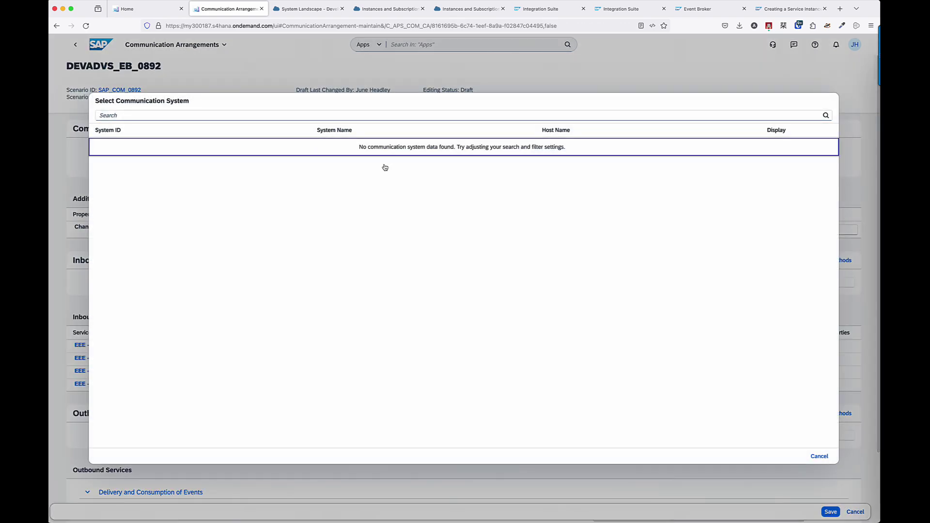
{"action": "scroll", "coordinate": [211, 334], "scroll_direction": "down", "scroll_amount": 1}
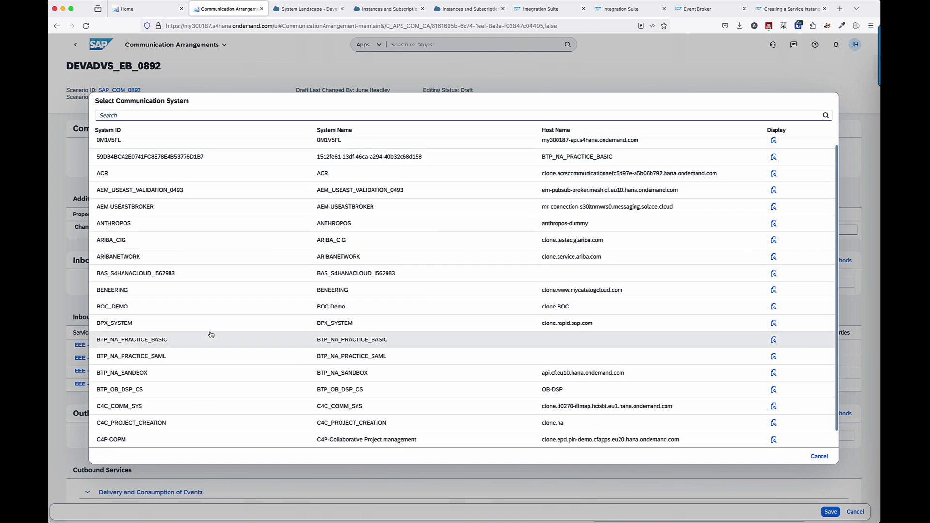
{"action": "scroll", "coordinate": [211, 334], "scroll_direction": "down", "scroll_amount": 7}
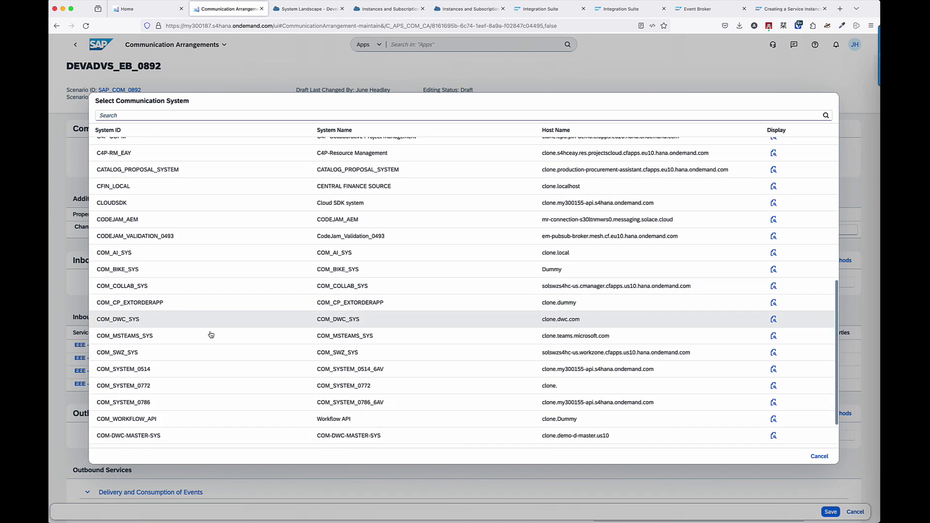
{"action": "scroll", "coordinate": [211, 335], "scroll_direction": "down", "scroll_amount": 10}
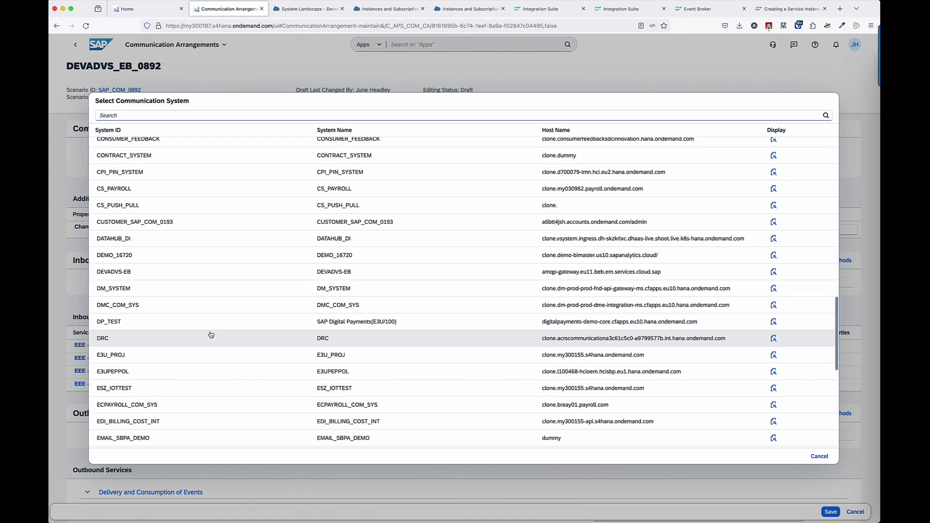
{"action": "left_click", "coordinate": [167, 271]}
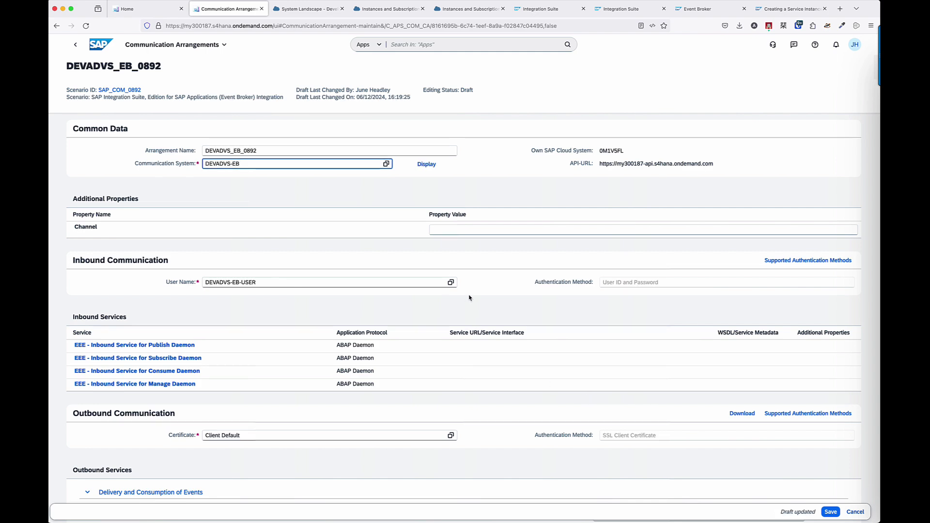
{"action": "scroll", "coordinate": [470, 299], "scroll_direction": "down", "scroll_amount": 3}
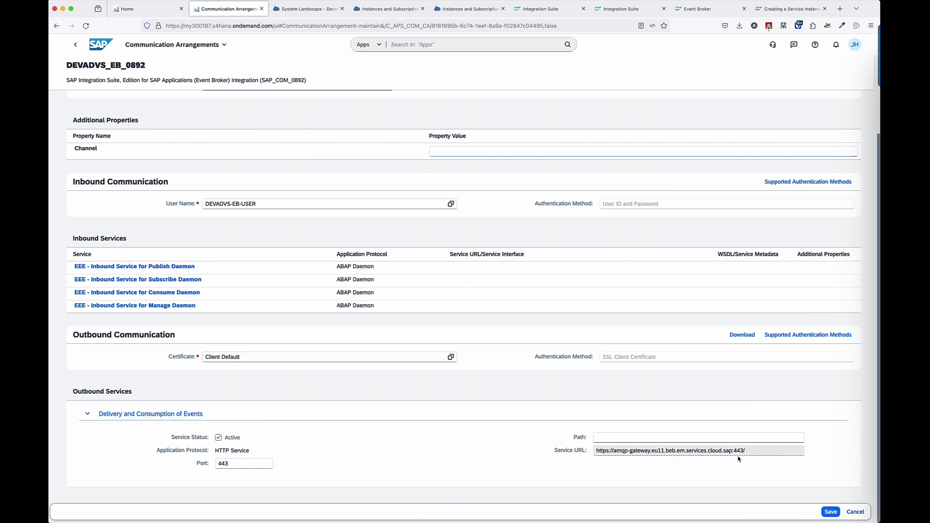
Paste the outbound service path into the arrangement's service URL field.
{"action": "left_click", "coordinate": [600, 438]}
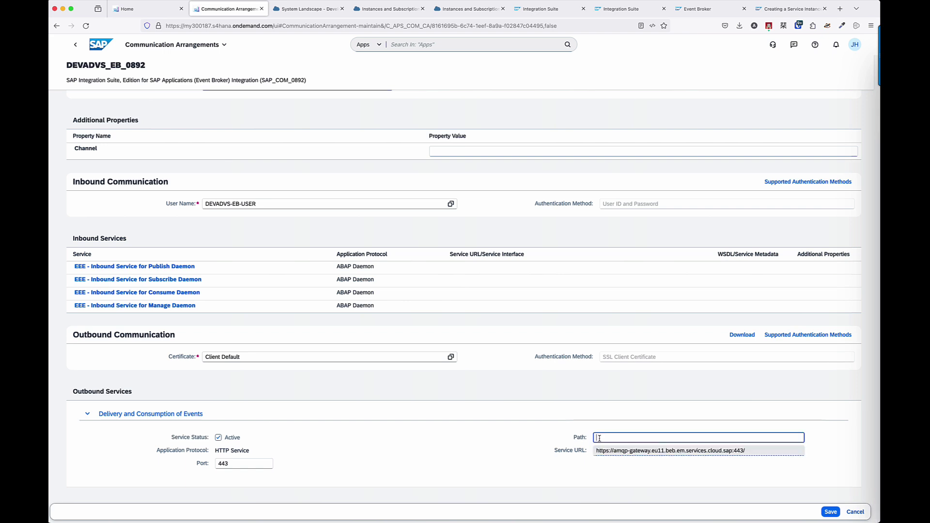
{"action": "type", "text": "/protocols/amqp10ws?em-tenant=700941ea-995f-4faa-95a4-10dcd448ad5c"}
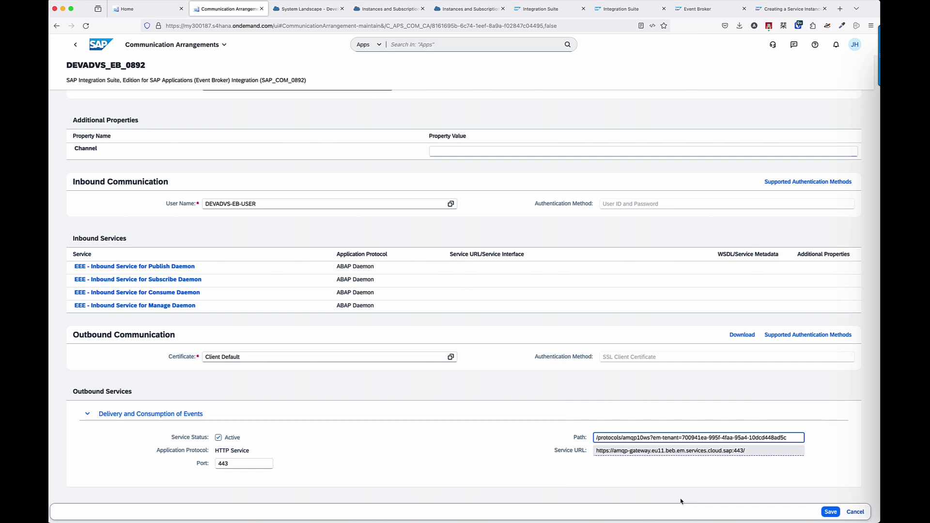
{"action": "double_click", "coordinate": [604, 450]}
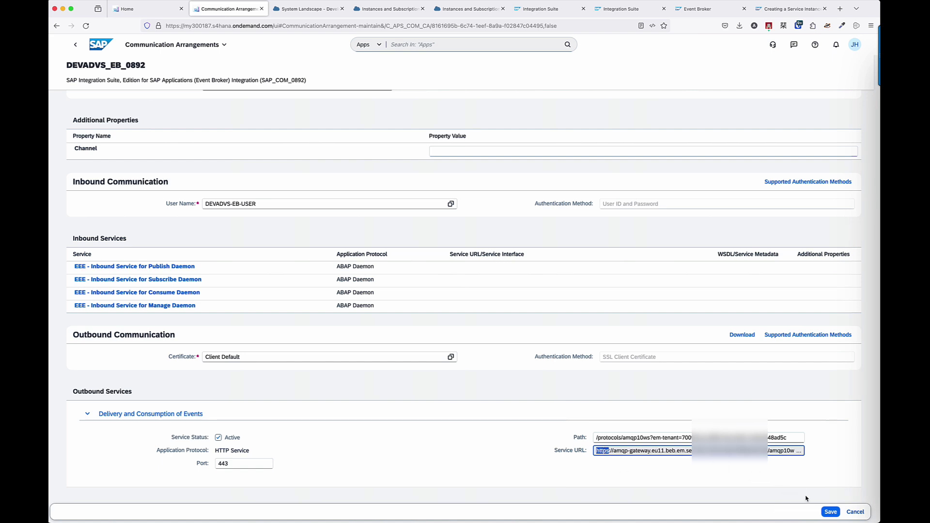
Attempt to save the arrangement and close the 'Channel name invalid' error.
{"action": "left_click", "coordinate": [829, 512]}
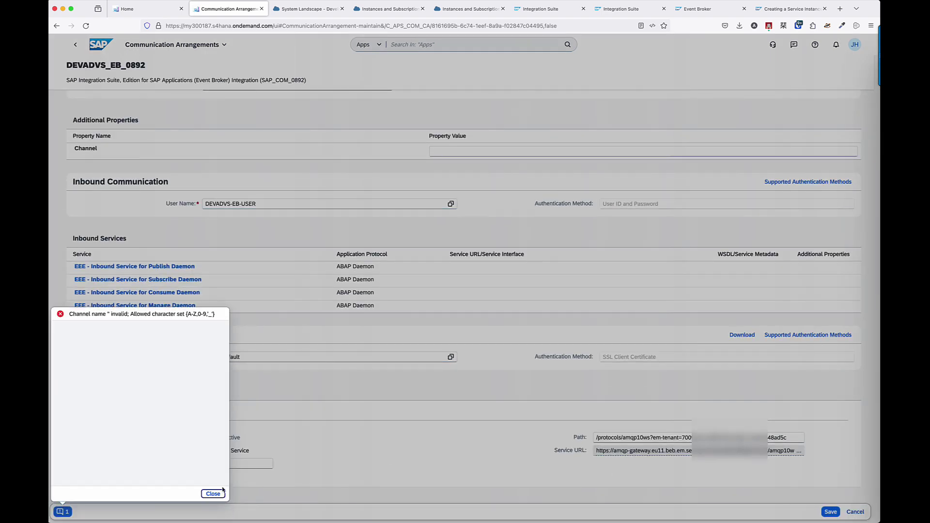
{"action": "left_click", "coordinate": [214, 495]}
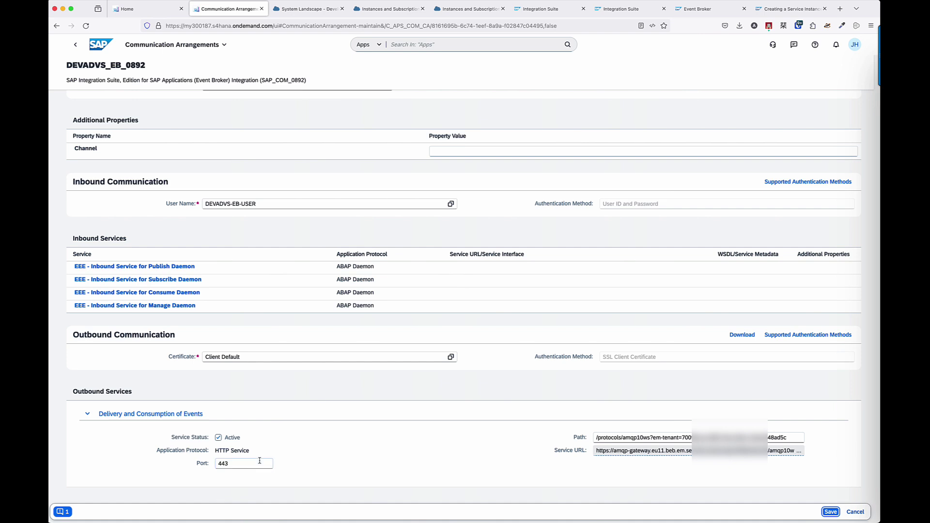
{"action": "scroll", "coordinate": [306, 454], "scroll_direction": "down", "scroll_amount": 1}
Enter Channel value DEVADVS-BTP-FREETIER, try saving, and dismiss the rejection error.
{"action": "left_click", "coordinate": [58, 513]}
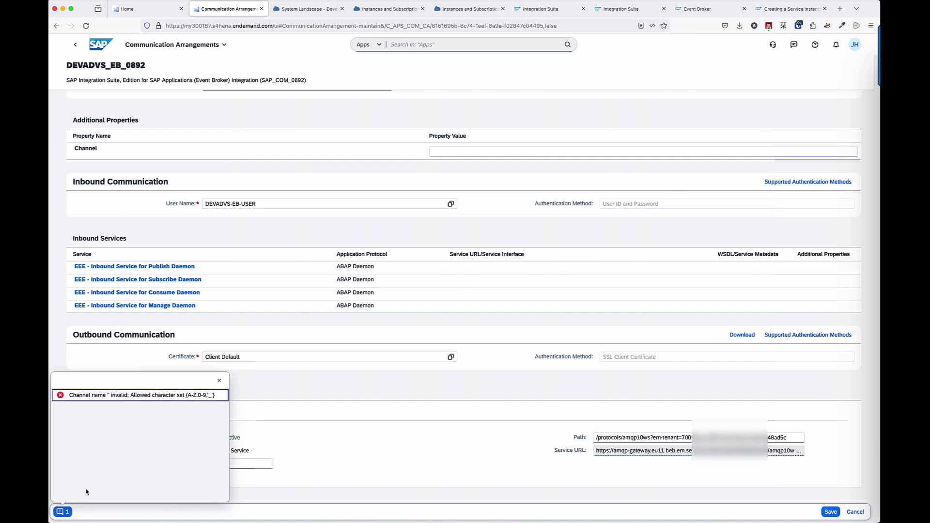
{"action": "scroll", "coordinate": [337, 431], "scroll_direction": "up", "scroll_amount": 2}
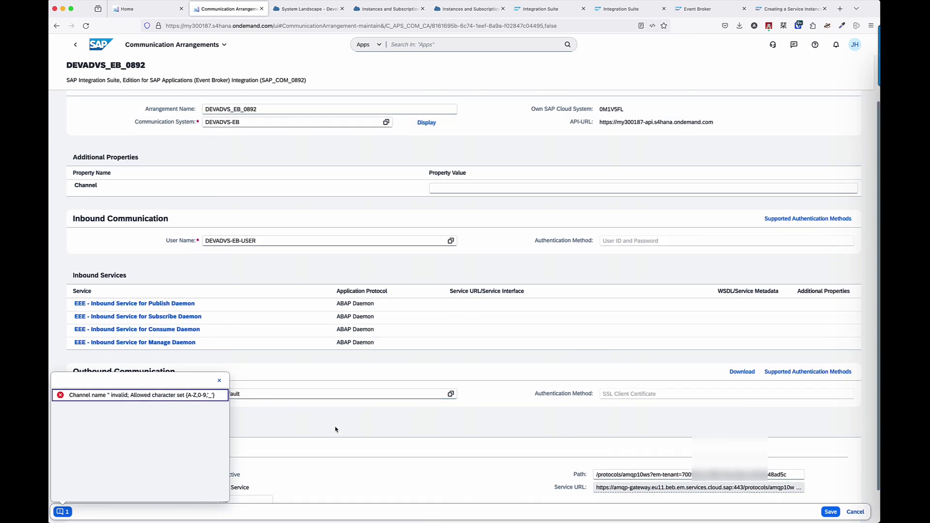
{"action": "left_click", "coordinate": [437, 189]}
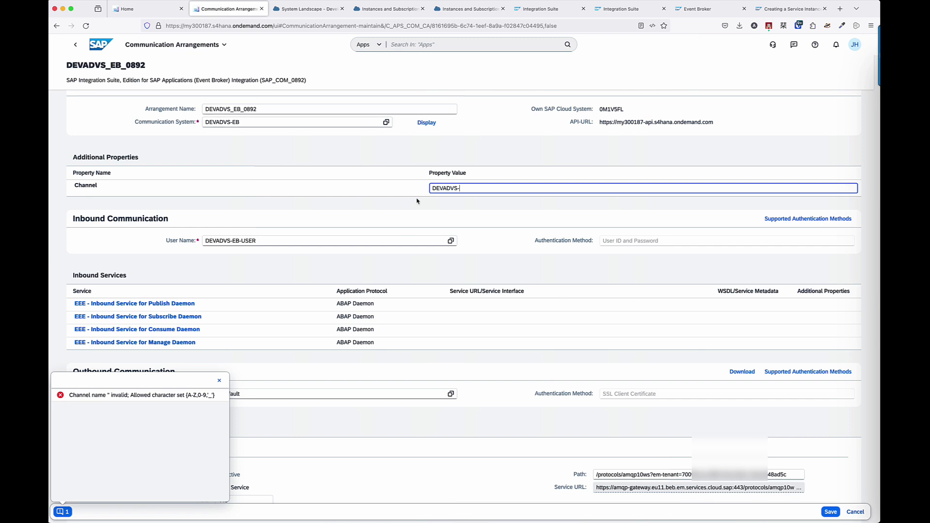
{"action": "type", "text": "FR"}
{"action": "left_click", "coordinate": [519, 255]}
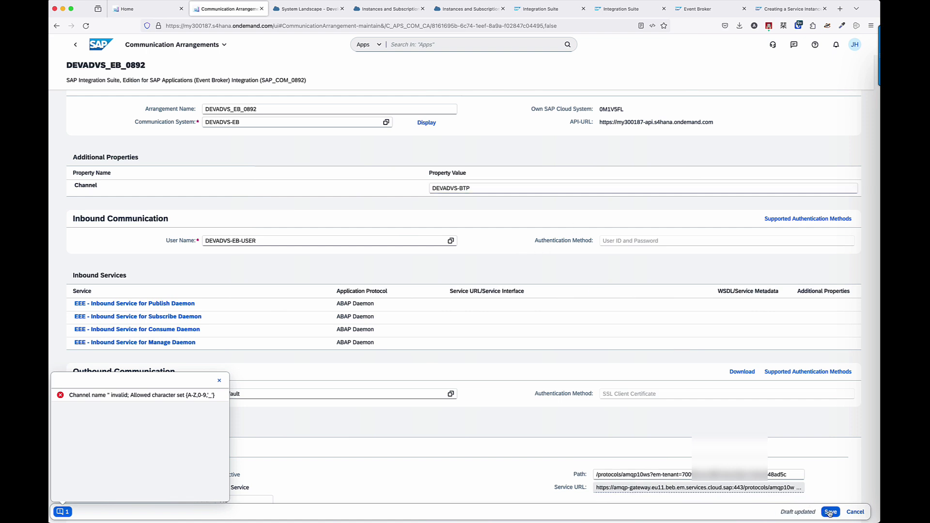
{"action": "left_click", "coordinate": [496, 189]}
{"action": "type", "text": "-FREE"}
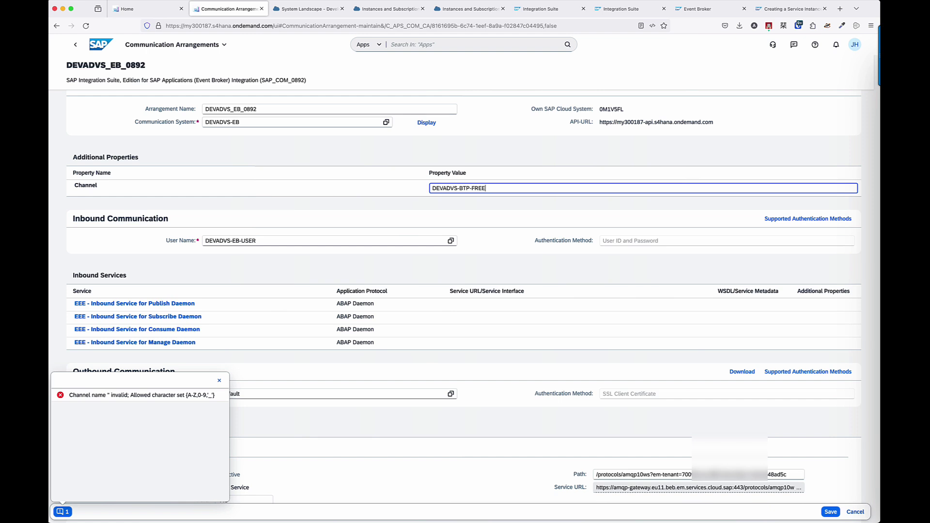
{"action": "type", "text": "TIER"}
{"action": "key", "text": "super+a"}
{"action": "left_click", "coordinate": [829, 512]}
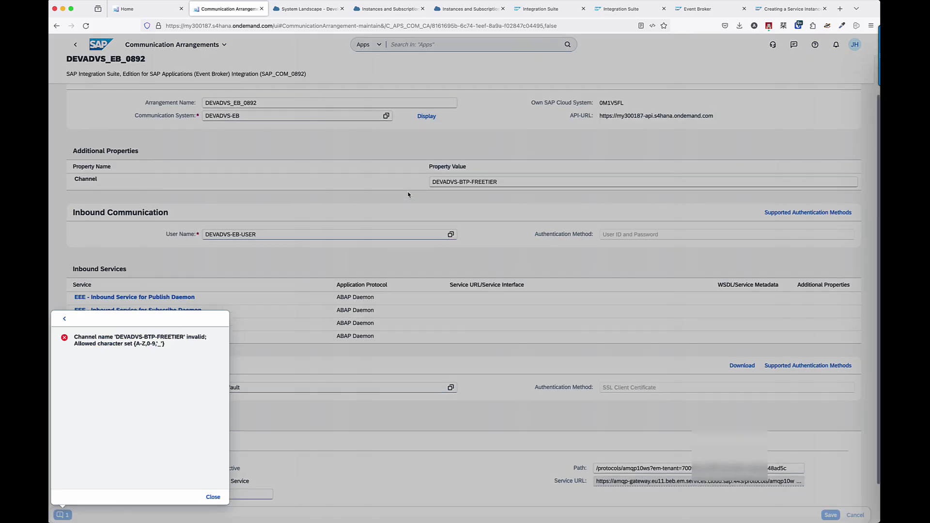
{"action": "left_click", "coordinate": [213, 494]}
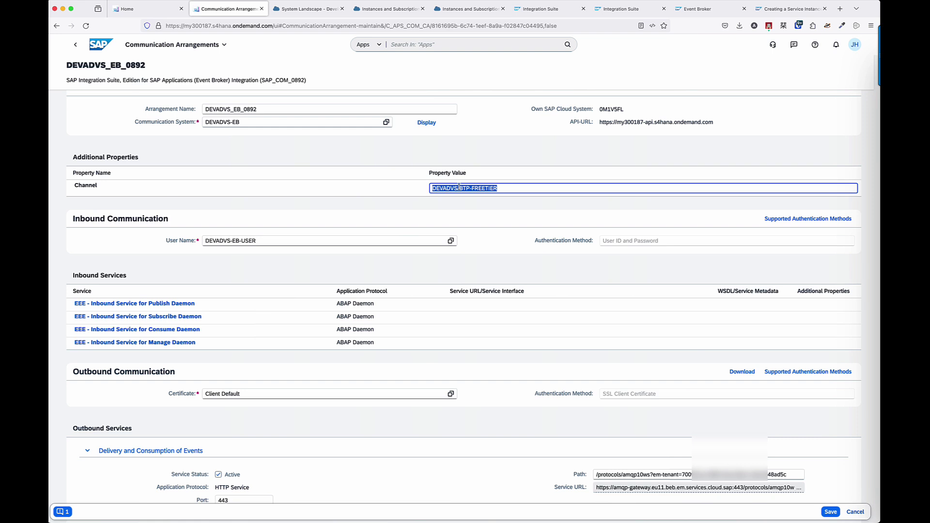
Replace the hyphens with underscores to get DEVADVS_BTP_FREETIER and save the arrangement.
{"action": "key", "text": "Right"}
{"action": "left_click", "coordinate": [459, 188]}
{"action": "key", "text": "BackSpace"}
{"action": "type", "text": "_"}
{"action": "key", "text": "BackSpace"}
{"action": "type", "text": "_"}
{"action": "left_click", "coordinate": [830, 512]}
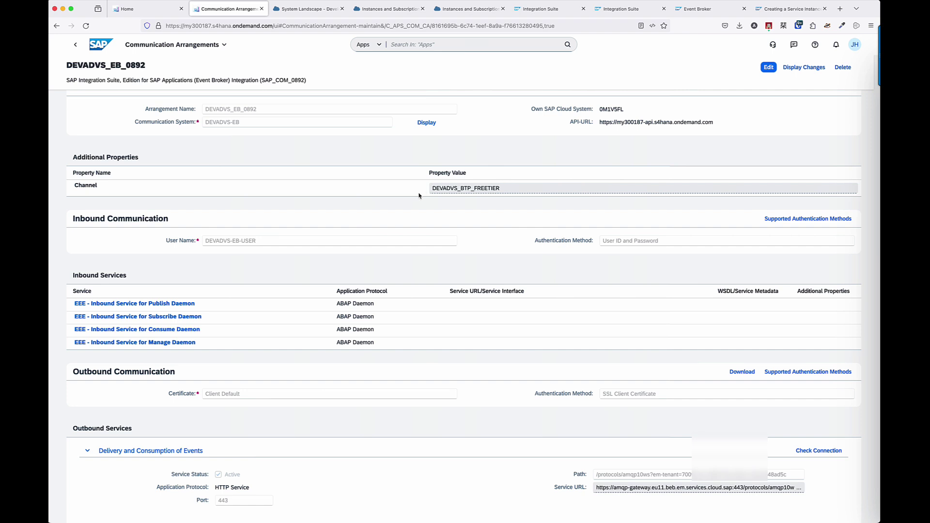
Delete the Integration Suite system's BusinessPartners dependency, leaving 3 integration dependencies.
{"action": "key", "text": "ctrl+Tab"}
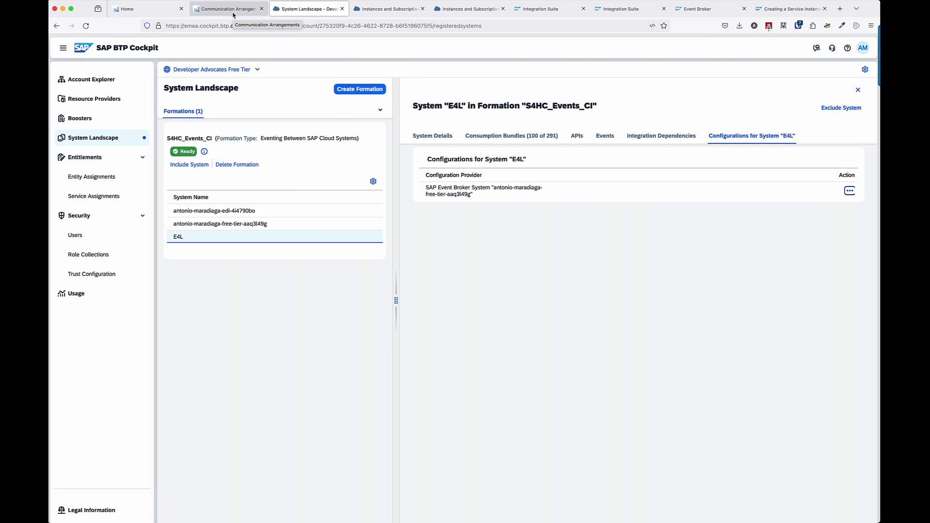
{"action": "left_click", "coordinate": [235, 213]}
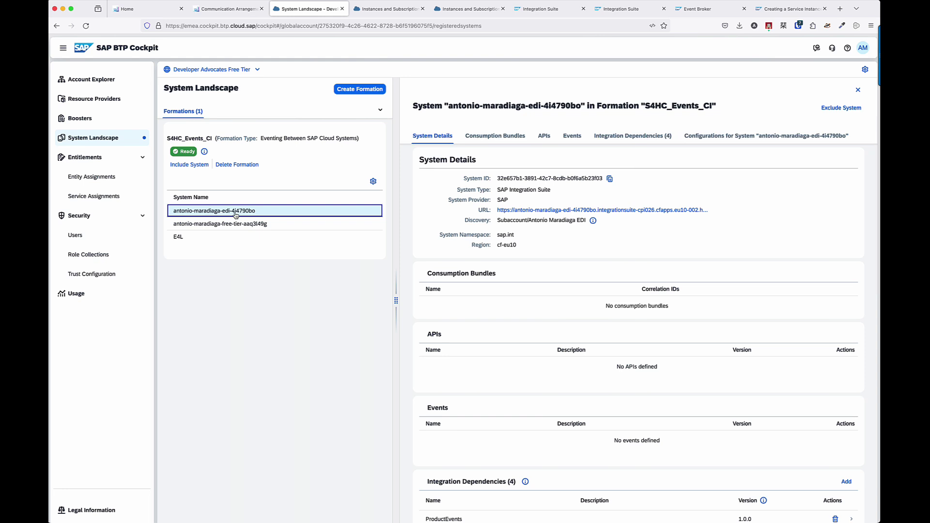
{"action": "scroll", "coordinate": [486, 345], "scroll_direction": "down", "scroll_amount": 3}
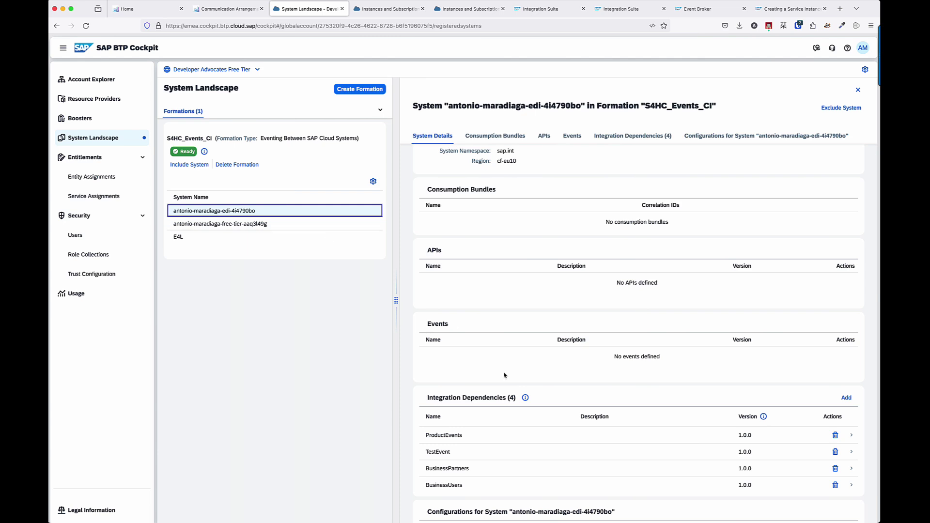
{"action": "scroll", "coordinate": [504, 376], "scroll_direction": "down", "scroll_amount": 3}
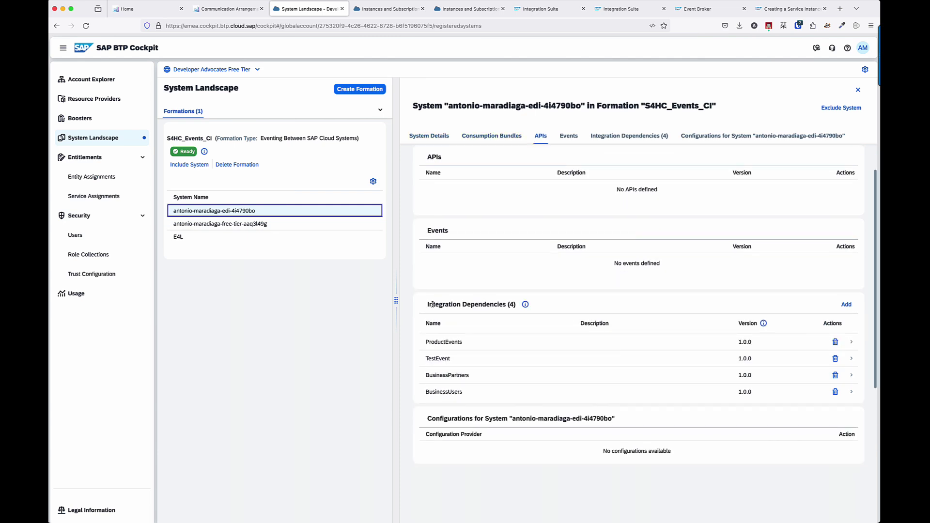
{"action": "left_click_drag", "start_coordinate": [428, 303], "coordinate": [487, 310]}
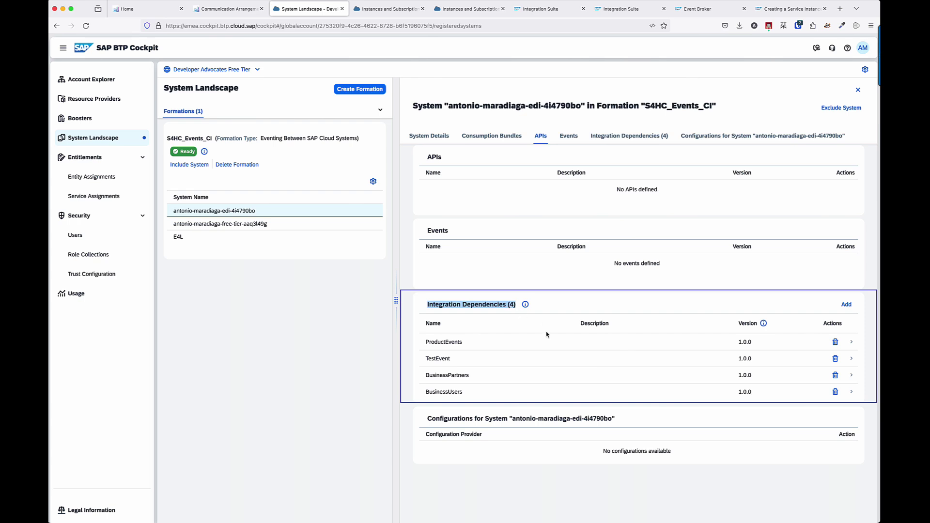
{"action": "left_click", "coordinate": [831, 376]}
{"action": "left_click", "coordinate": [625, 309]}
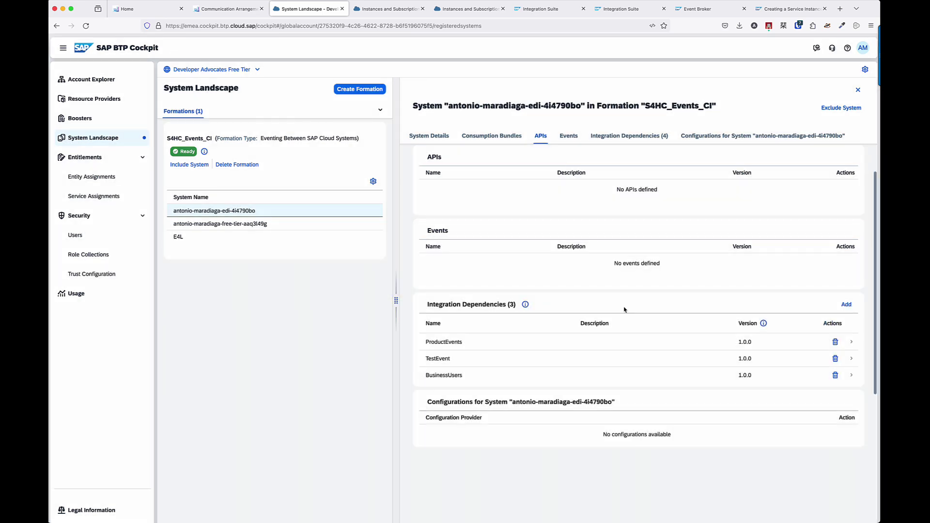
Start a new integration dependency from the Simplified Business Eventing Template.
{"action": "left_click", "coordinate": [846, 305]}
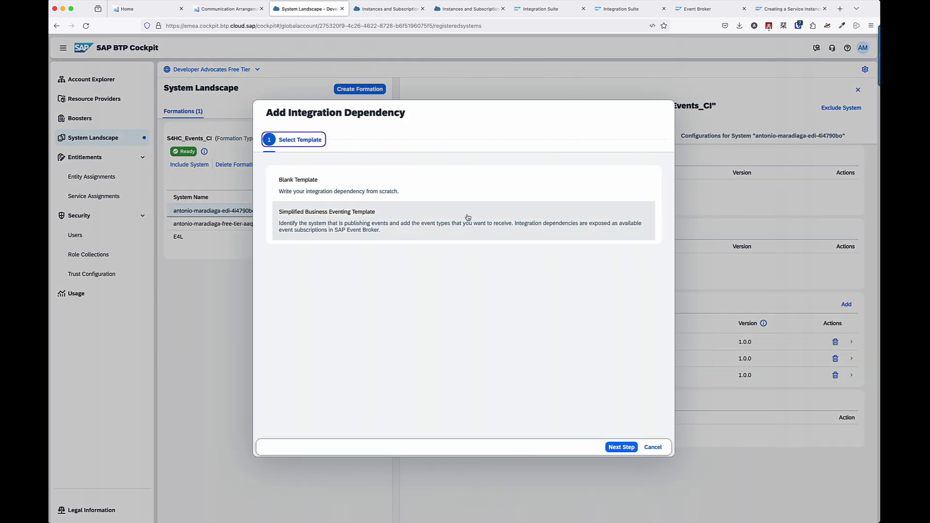
{"action": "left_click", "coordinate": [393, 225]}
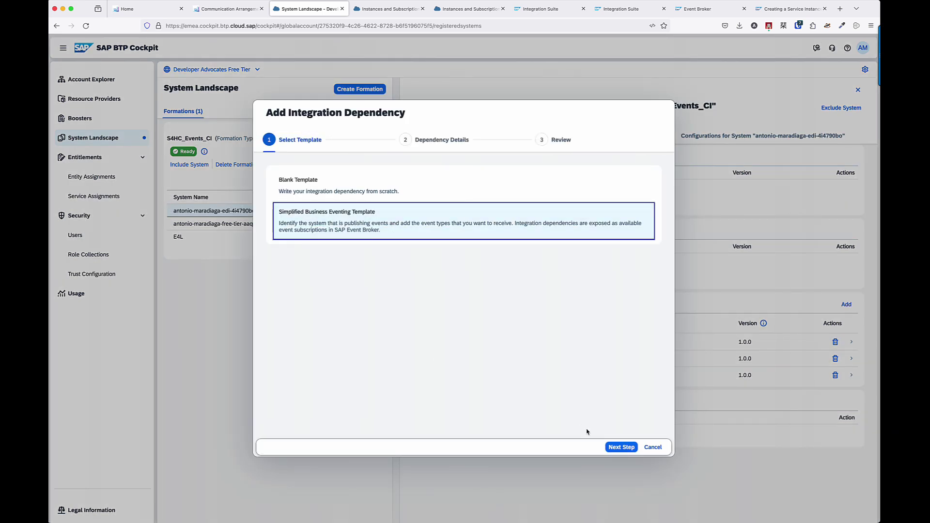
{"action": "left_click", "coordinate": [620, 447]}
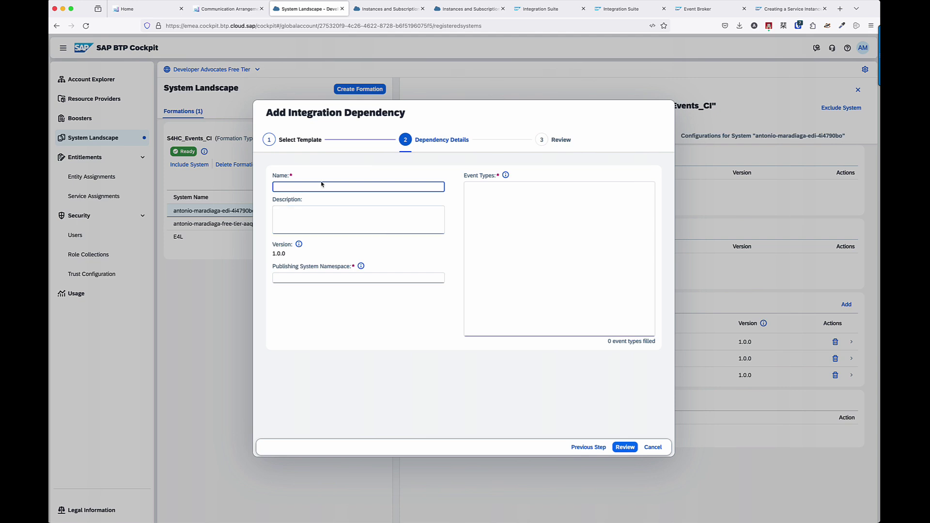
Name the dependency BusinessPartners with publishing system namespace sap.s4, then open a new browser tab.
{"action": "type", "text": "BusinessPartners"}
{"action": "left_click", "coordinate": [297, 278]}
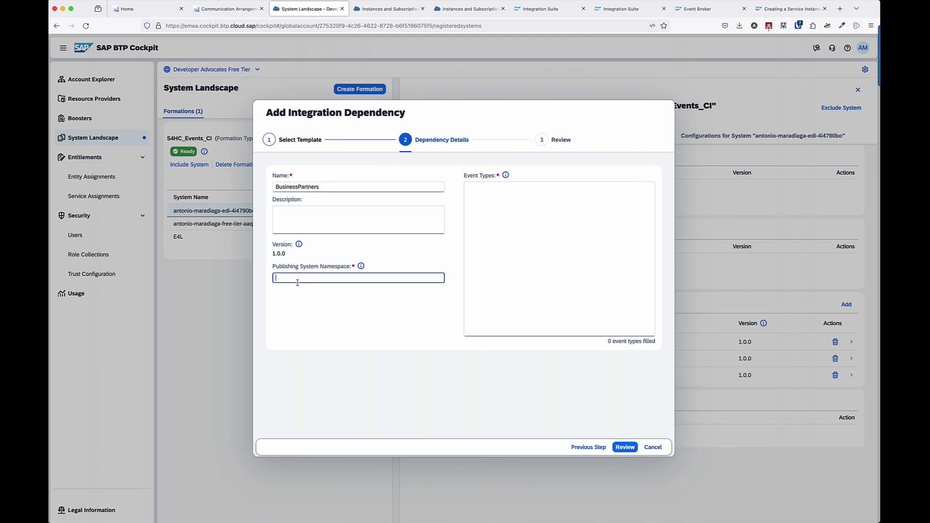
{"action": "type", "text": "sap.s4"}
{"action": "left_click", "coordinate": [329, 308]}
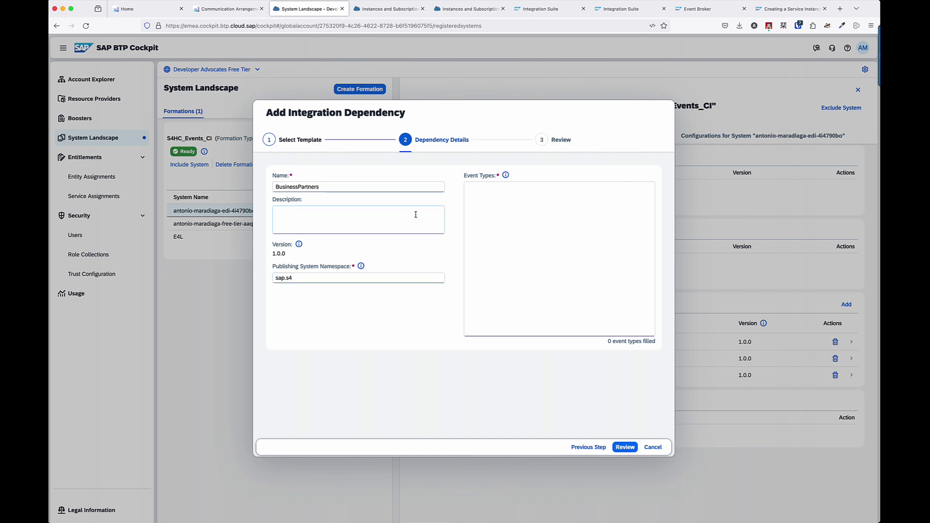
{"action": "left_click", "coordinate": [483, 216]}
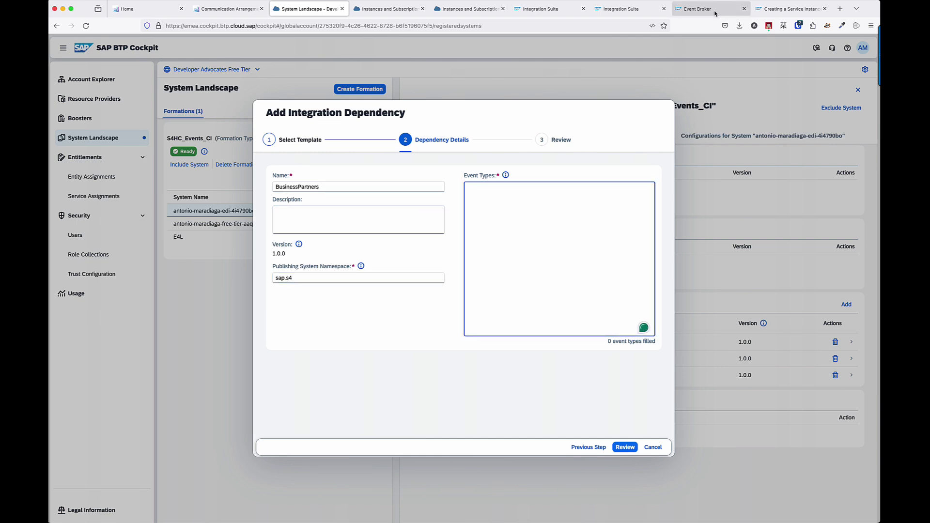
{"action": "right_click", "coordinate": [841, 9]}
Load hub.sap.com and open the S/4HANA Cloud Public Edition business events package.
{"action": "left_click", "coordinate": [808, 24]}
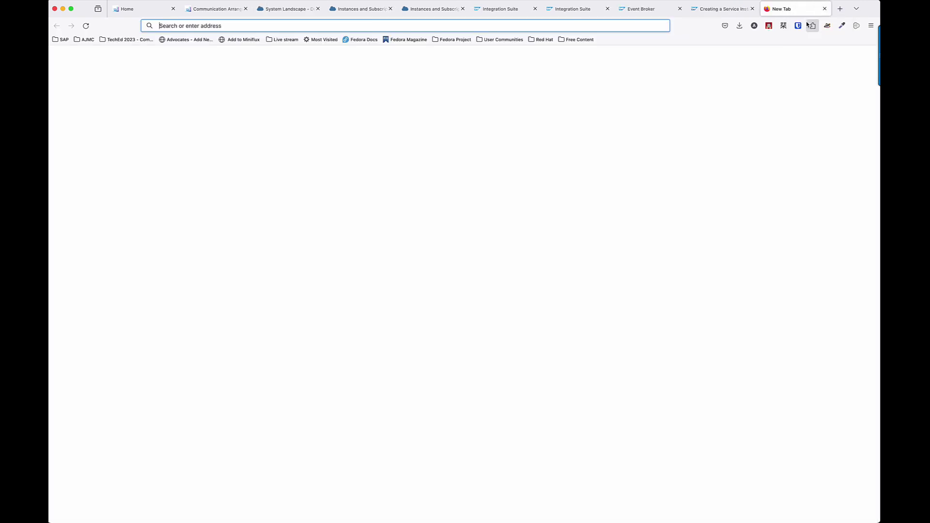
{"action": "type", "text": "hub.sap.com/"}
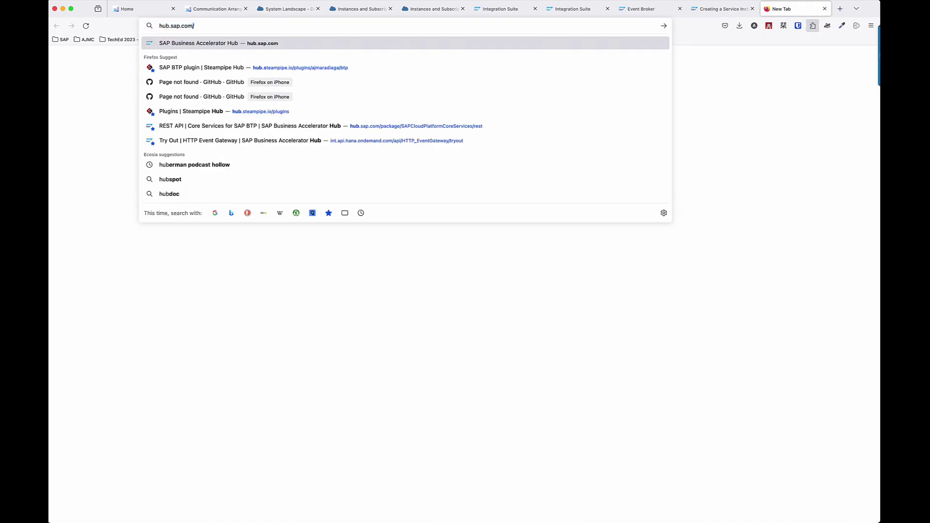
{"action": "key", "text": "Return"}
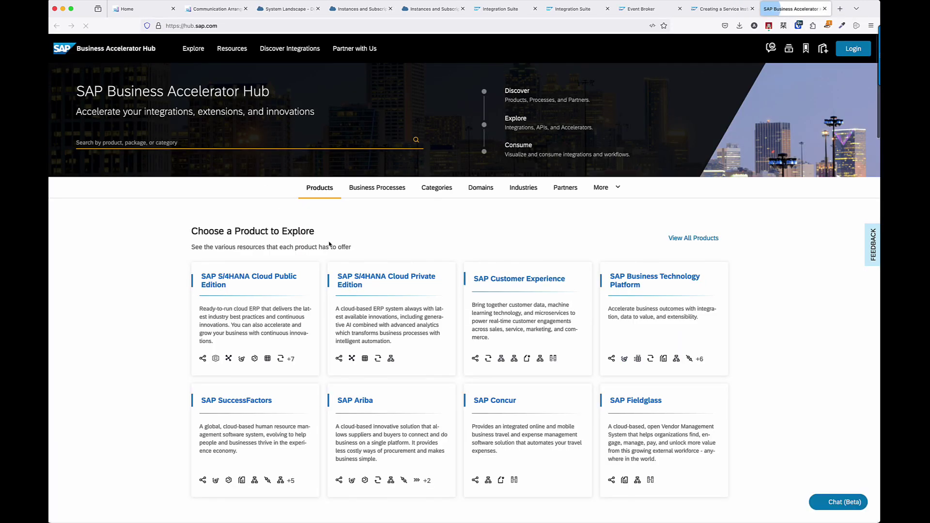
{"action": "scroll", "coordinate": [384, 237], "scroll_direction": "down", "scroll_amount": 10}
{"action": "left_click", "coordinate": [367, 250]}
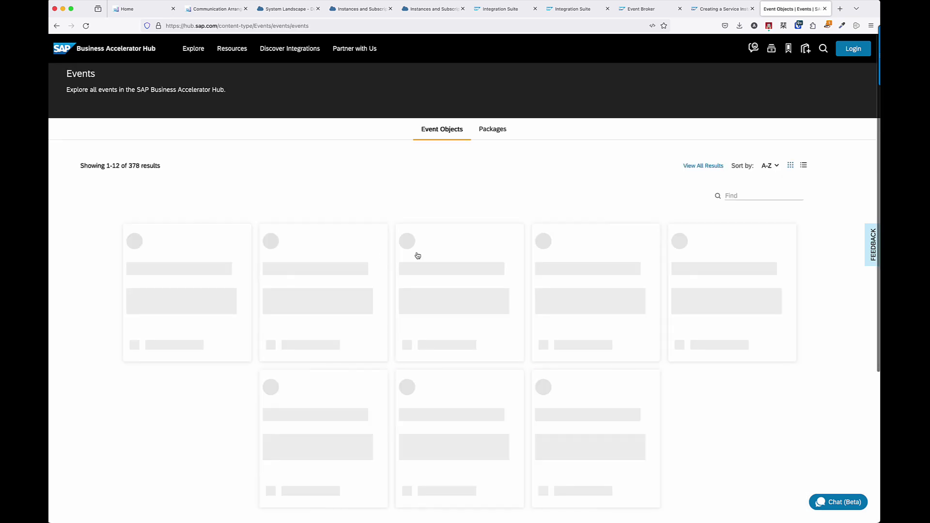
{"action": "left_click", "coordinate": [499, 130]}
{"action": "scroll", "coordinate": [507, 317], "scroll_direction": "down", "scroll_amount": 3}
{"action": "scroll", "coordinate": [508, 317], "scroll_direction": "down", "scroll_amount": 3}
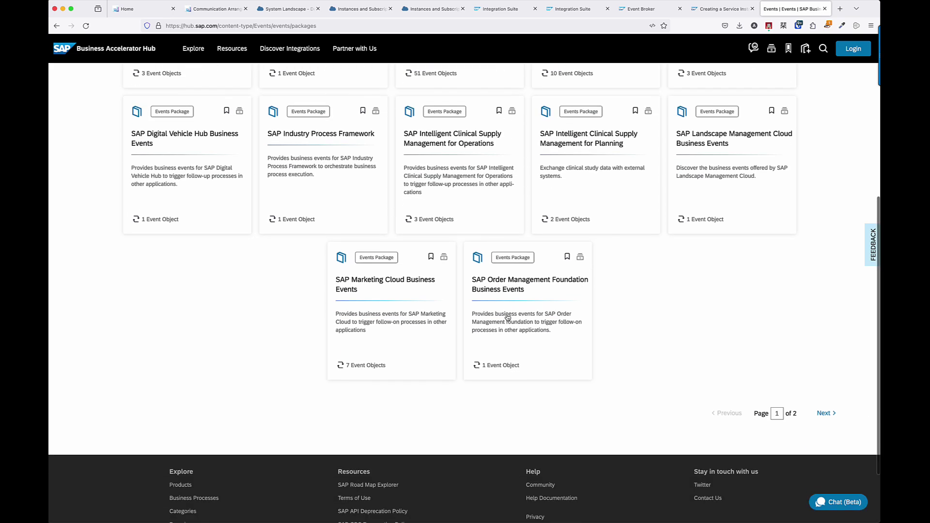
{"action": "left_click", "coordinate": [827, 417]}
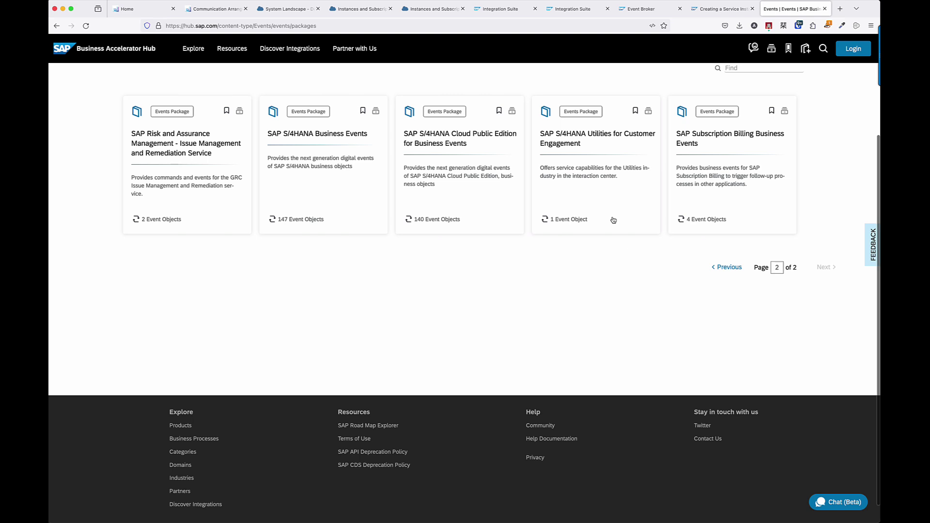
{"action": "left_click", "coordinate": [455, 140]}
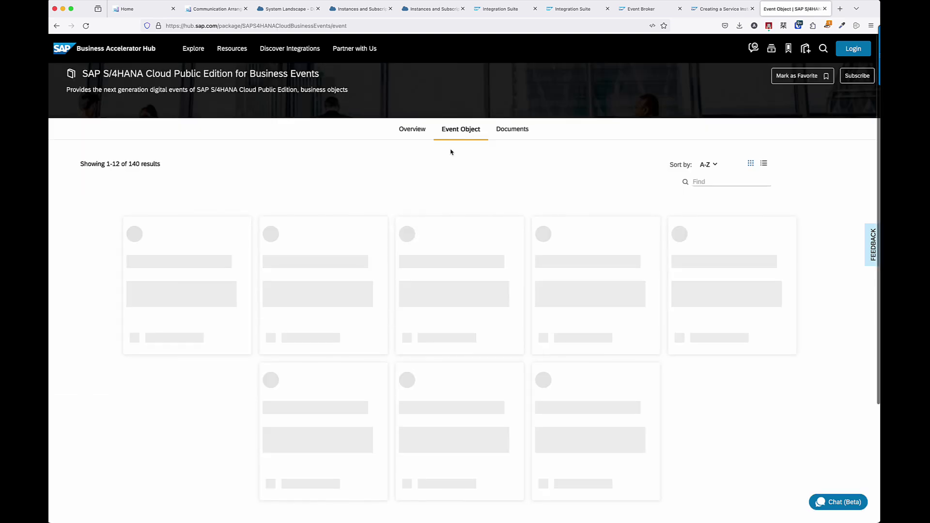
Open Business Partner Events' event reference and copy the Changed event's type value.
{"action": "left_click", "coordinate": [712, 185]}
{"action": "type", "text": "Business Partner"}
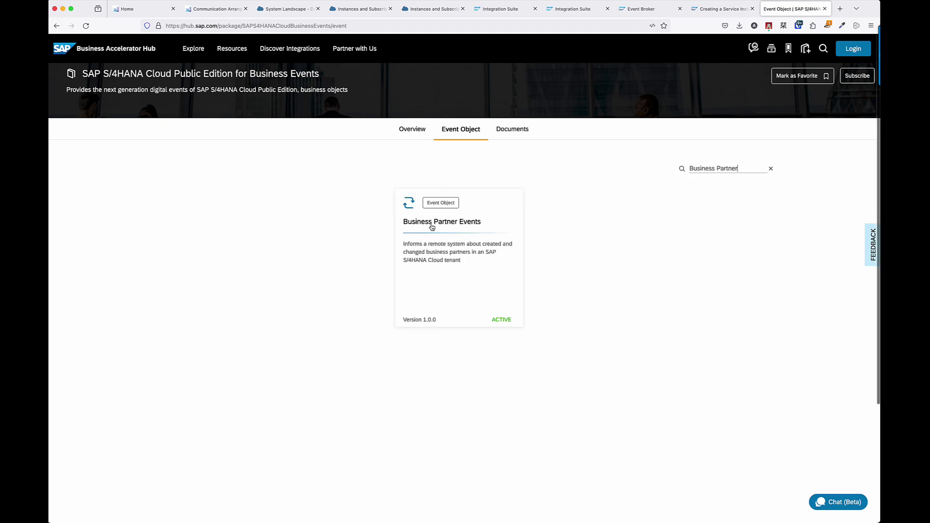
{"action": "left_click", "coordinate": [429, 232]}
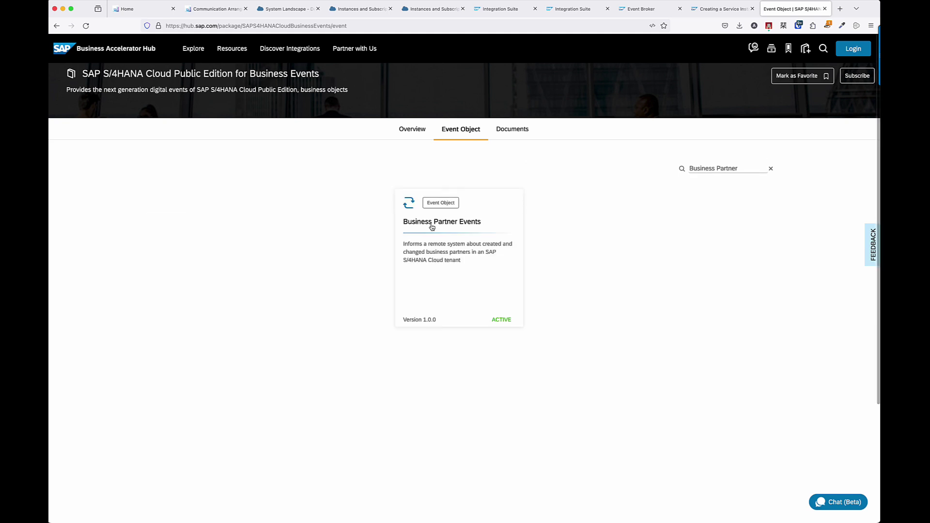
{"action": "left_click", "coordinate": [208, 224]}
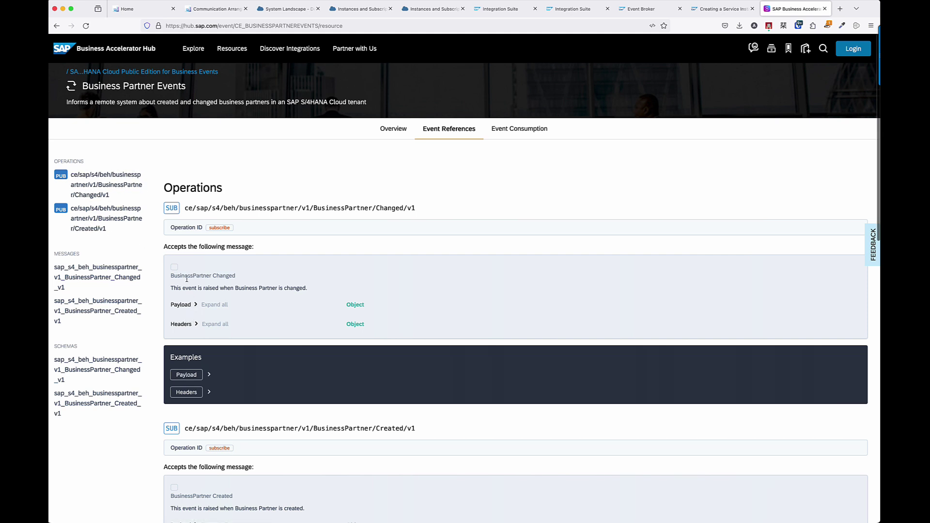
{"action": "left_click", "coordinate": [195, 325]}
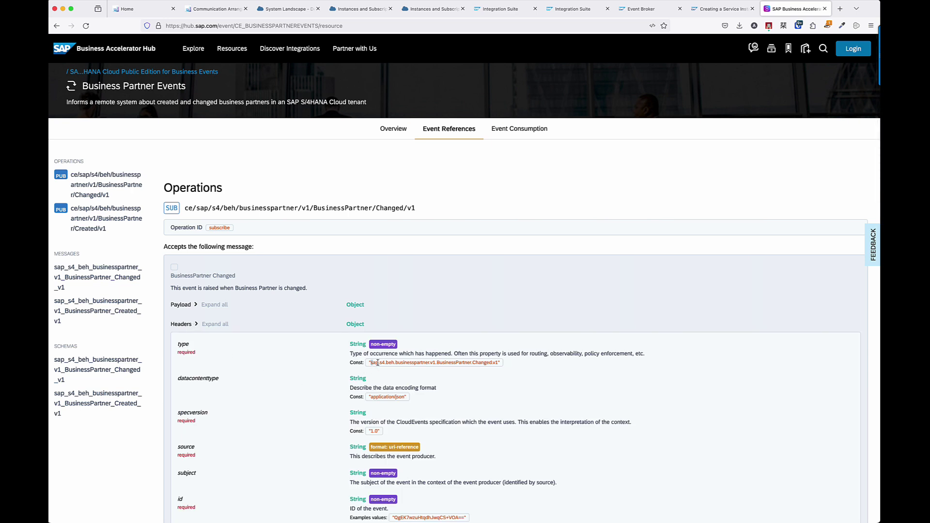
{"action": "left_click_drag", "start_coordinate": [378, 363], "coordinate": [502, 367]}
{"action": "key", "text": "super+c"}
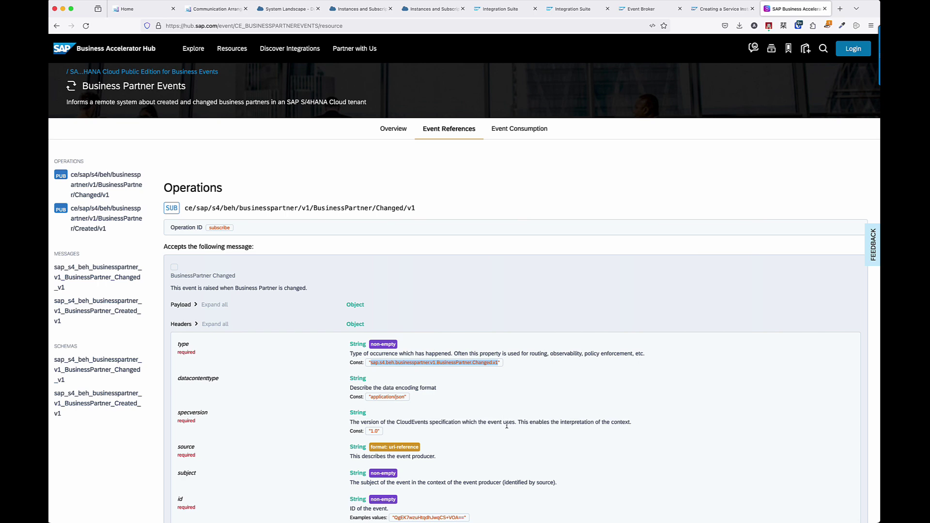
{"action": "key", "text": "super+Tab"}
{"action": "key", "text": "super+Tab"}
Paste the event type twice and change the second to Created, giving Changed.v1 and Created.v1.
{"action": "left_click", "coordinate": [287, 9]}
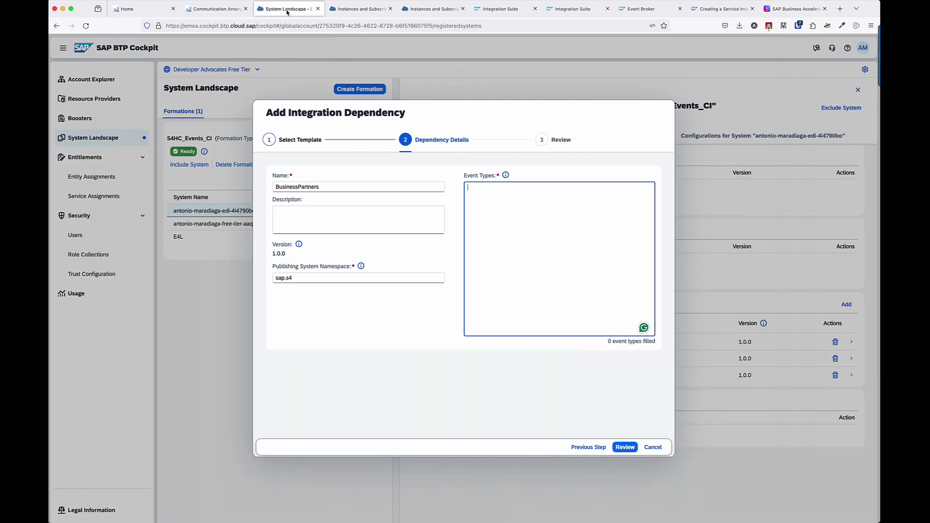
{"action": "key", "text": "super+v"}
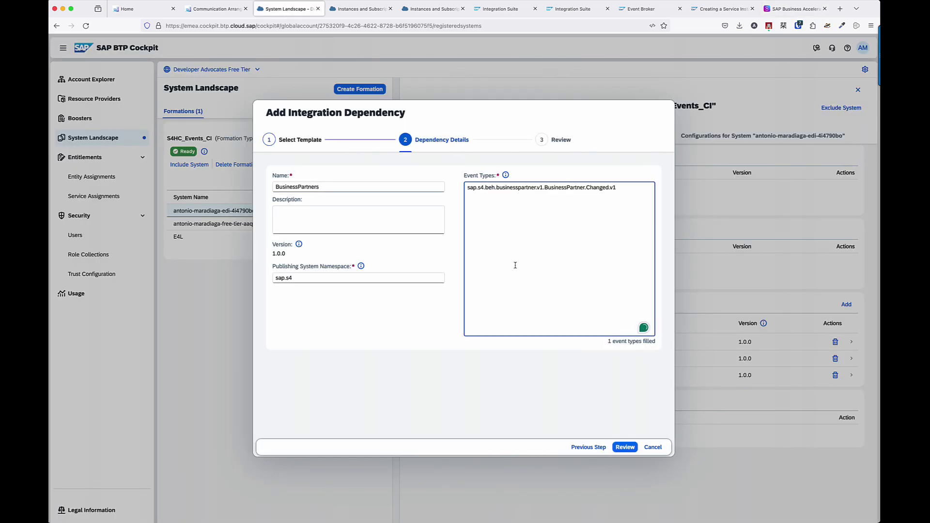
{"action": "key", "text": "super+v"}
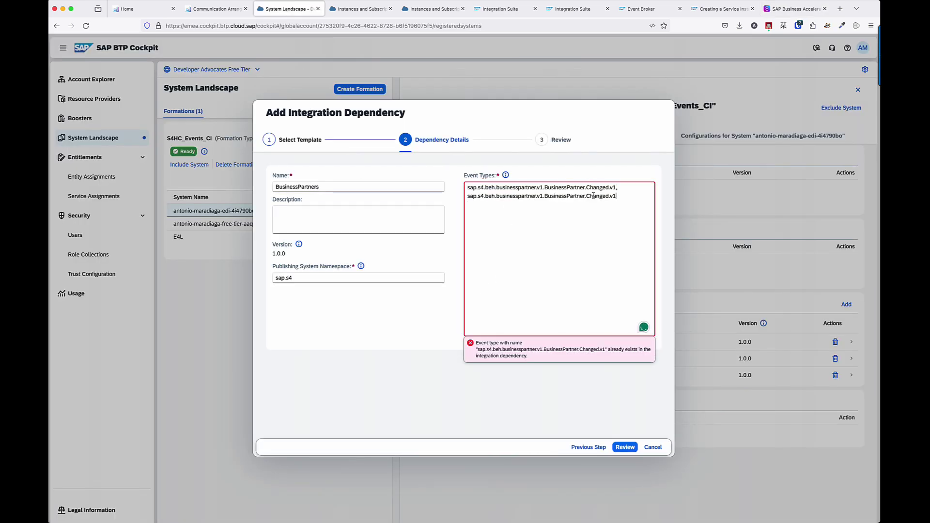
{"action": "double_click", "coordinate": [594, 196]}
{"action": "type", "text": "Created"}
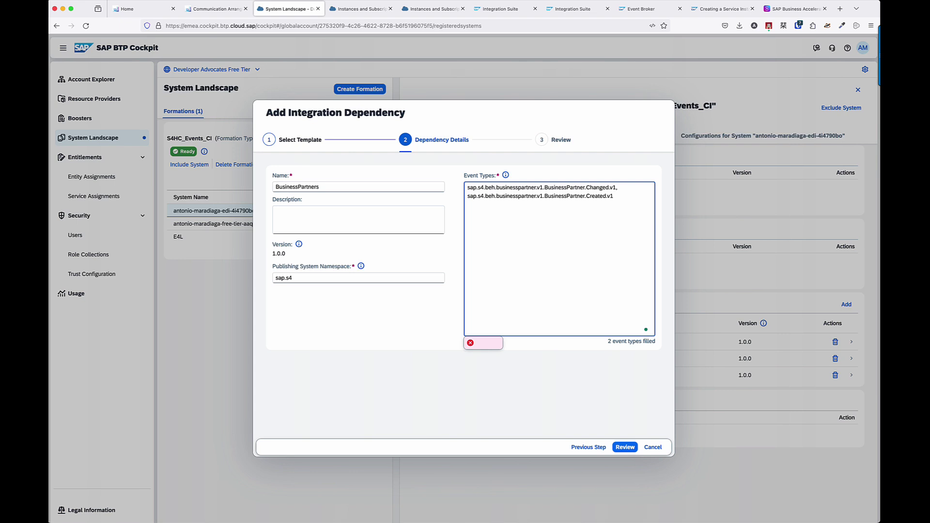
{"action": "left_click", "coordinate": [588, 359]}
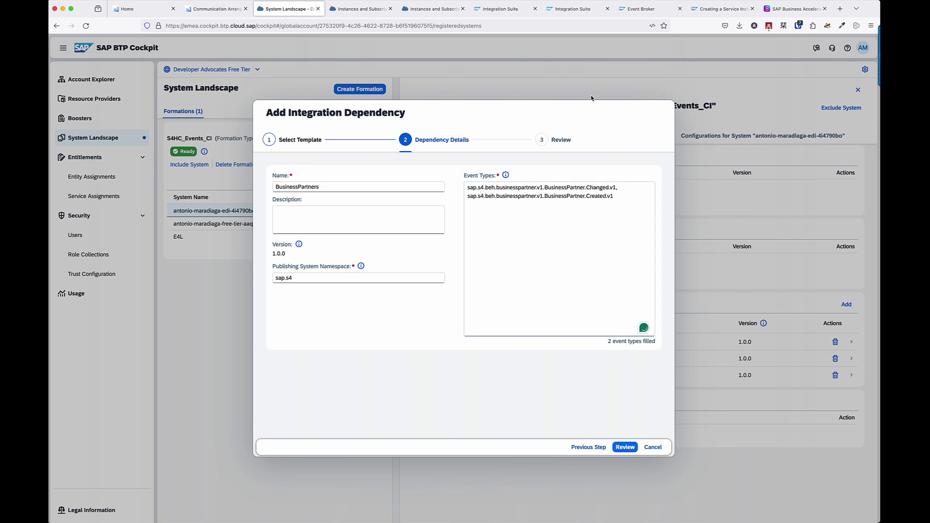
{"action": "left_click", "coordinate": [767, 2]}
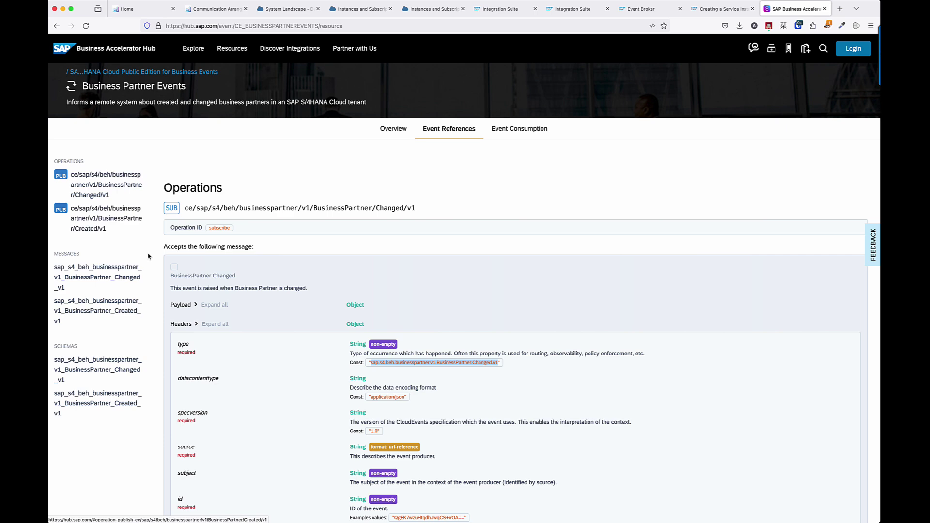
Check the Created/v1 operation's example headers and payload to confirm the Created.v1 type value.
{"action": "left_click", "coordinate": [106, 223]}
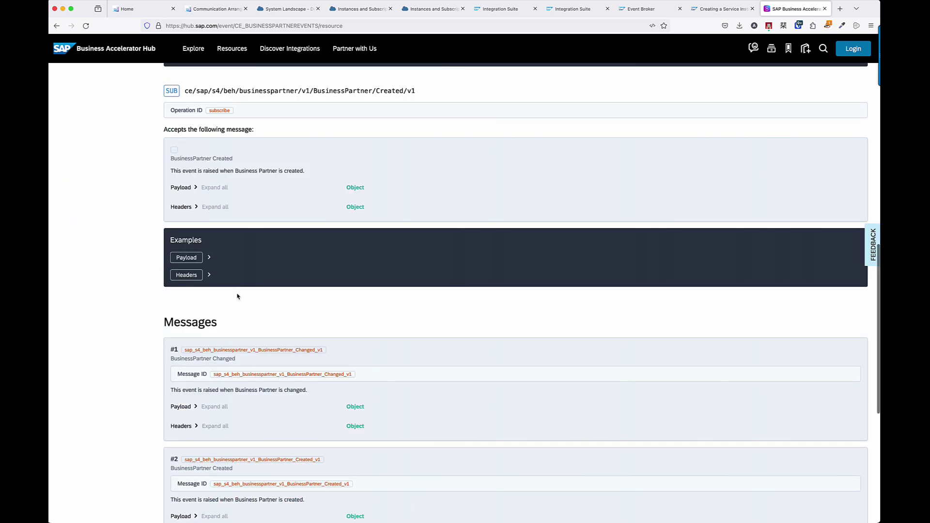
{"action": "left_click", "coordinate": [210, 276]}
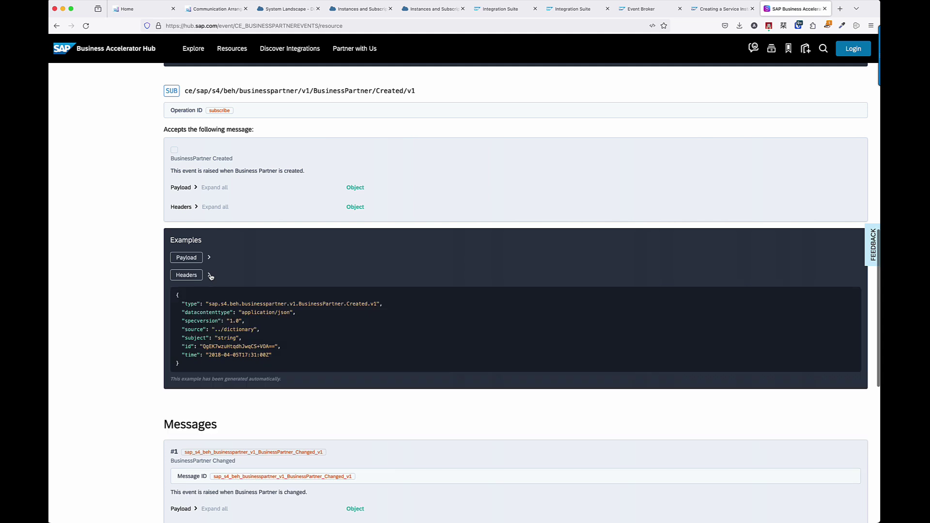
{"action": "left_click_drag", "start_coordinate": [209, 305], "coordinate": [376, 303]}
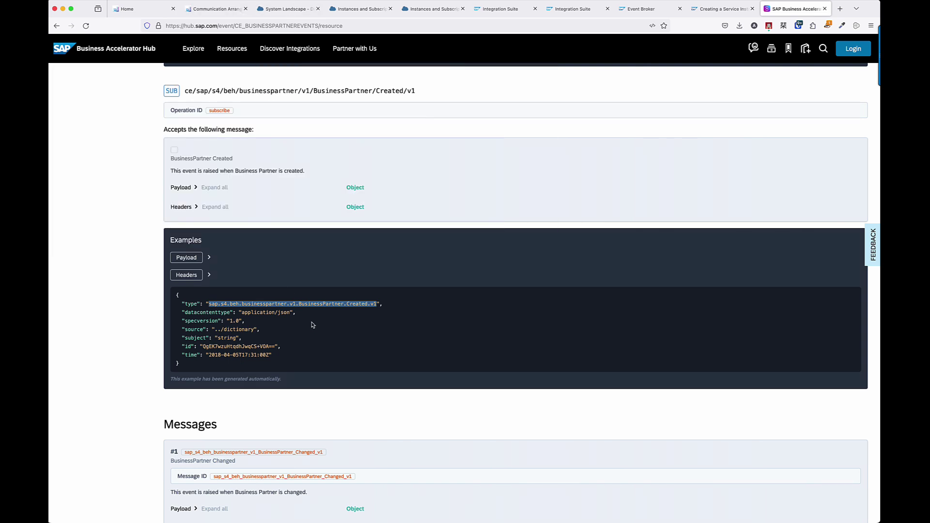
{"action": "left_click", "coordinate": [263, 329]}
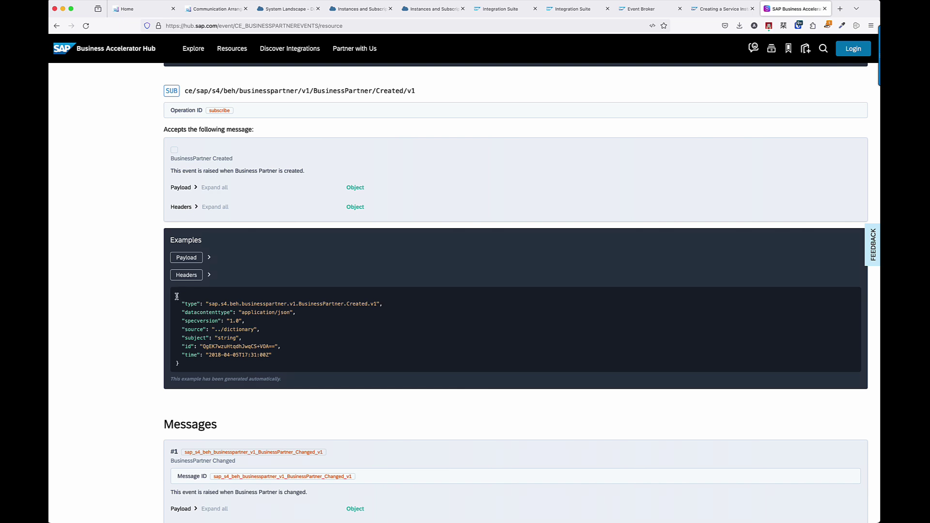
{"action": "left_click_drag", "start_coordinate": [182, 303], "coordinate": [214, 305]}
{"action": "left_click", "coordinate": [208, 260]}
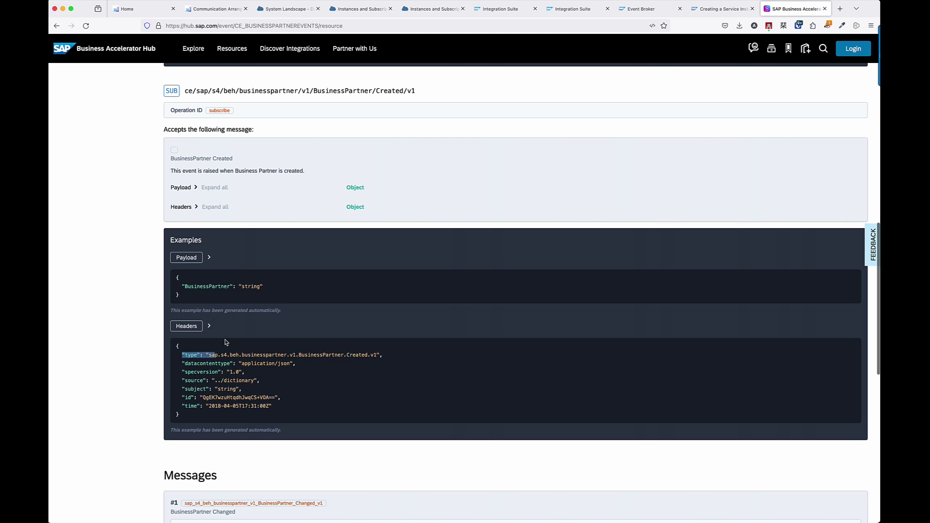
{"action": "left_click", "coordinate": [222, 361]}
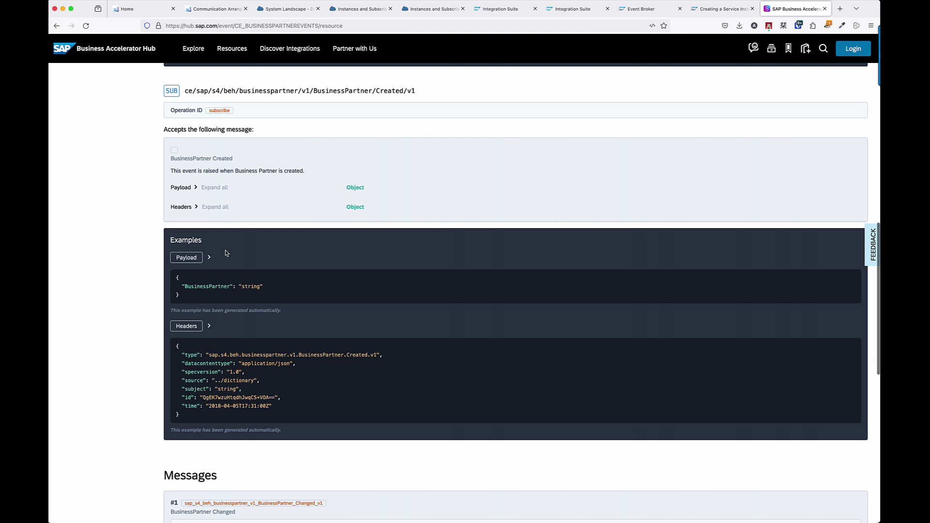
{"action": "left_click", "coordinate": [293, 9]}
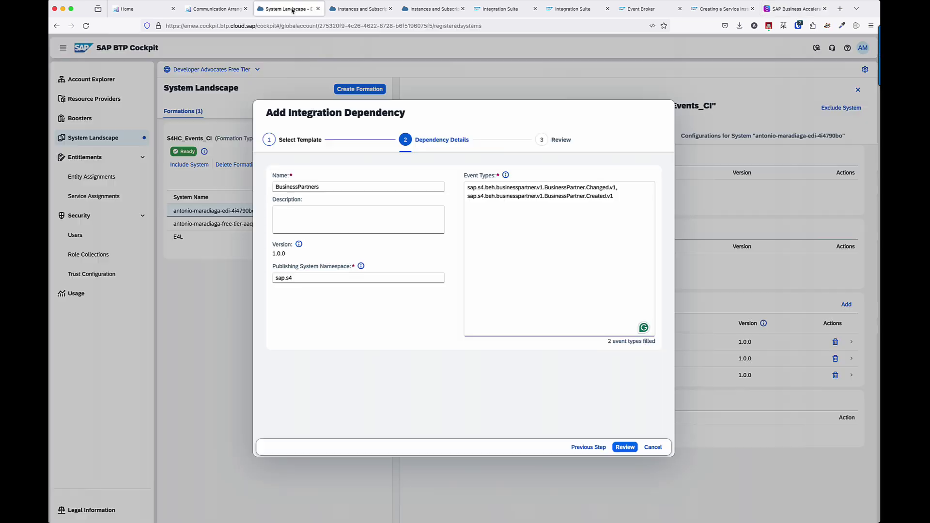
Add the BusinessPartners dependency and inspect the BusinessUsers, TestEvent and ProductEvents event types.
{"action": "left_click", "coordinate": [631, 449]}
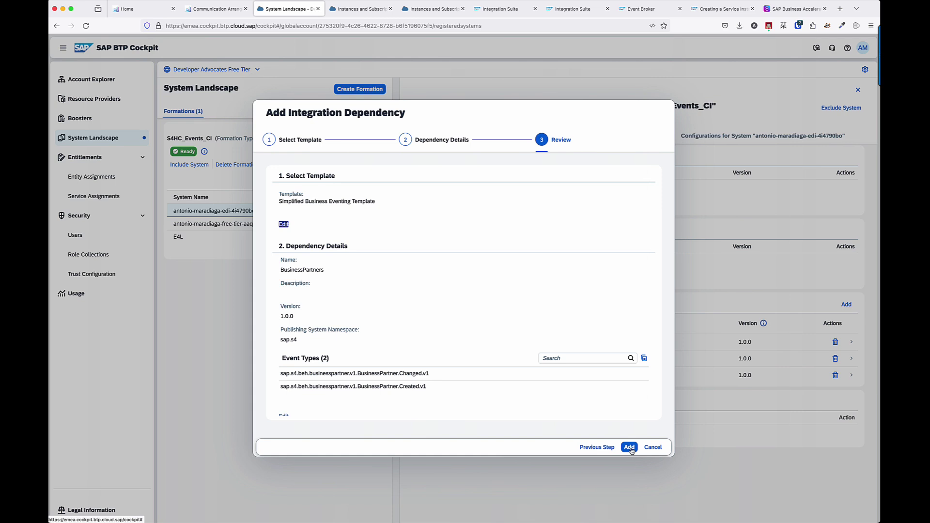
{"action": "left_click", "coordinate": [630, 448]}
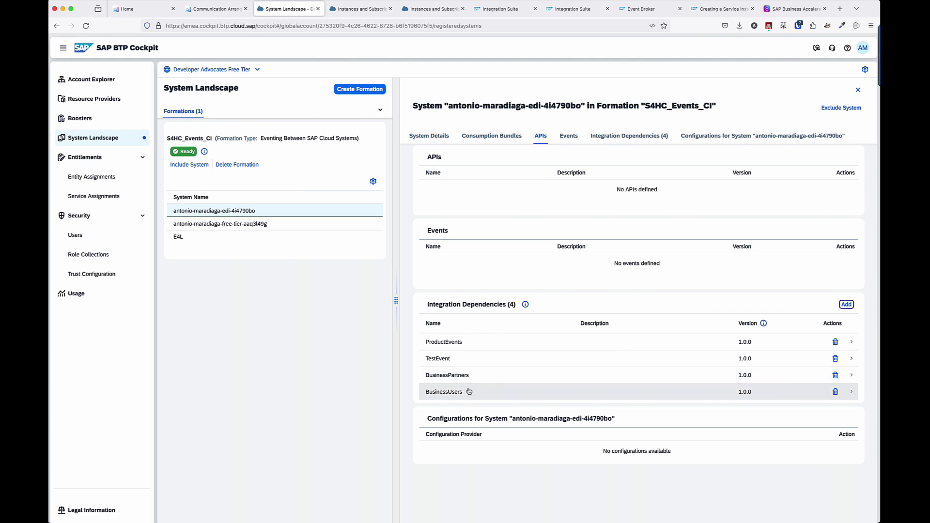
{"action": "left_click", "coordinate": [468, 396]}
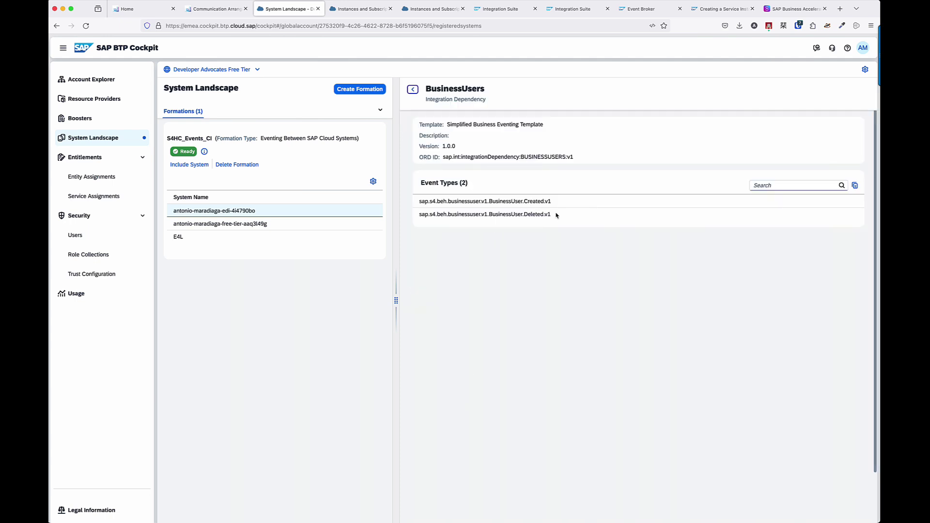
{"action": "left_click", "coordinate": [413, 90]}
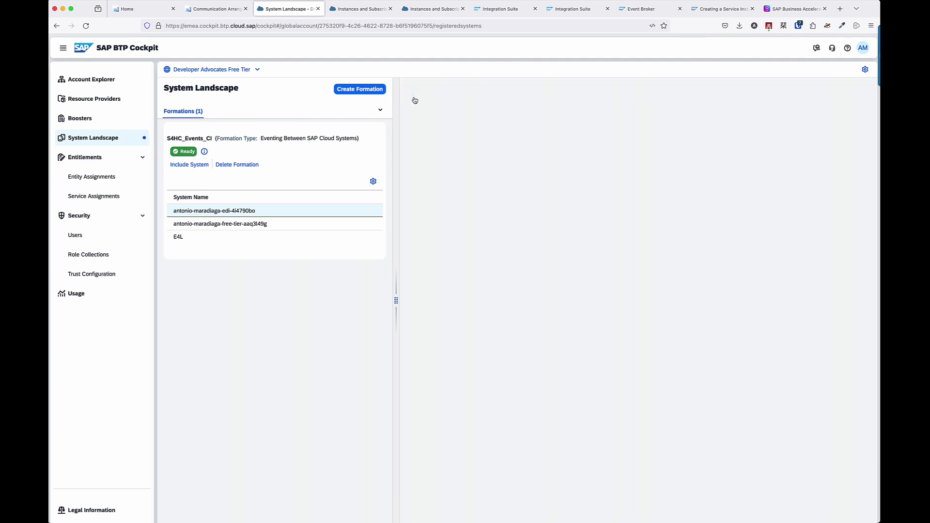
{"action": "left_click", "coordinate": [467, 359]}
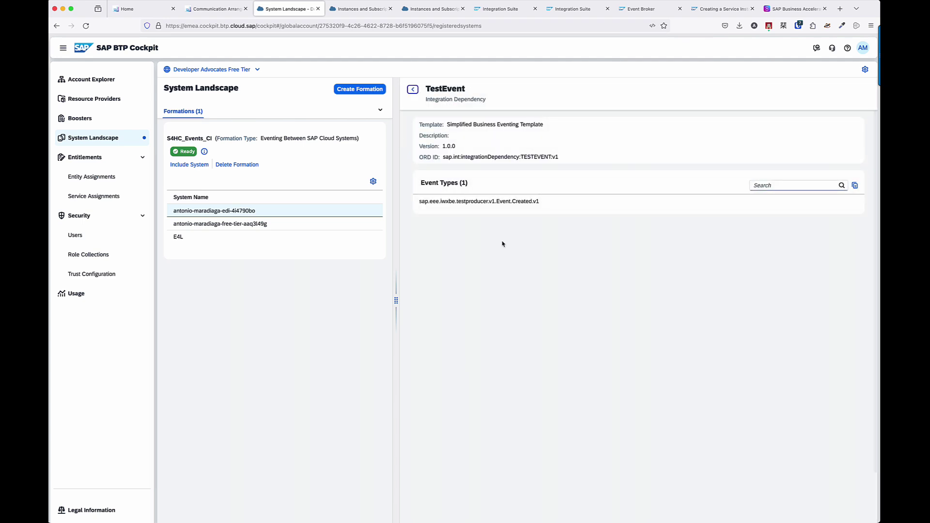
{"action": "left_click", "coordinate": [547, 204]}
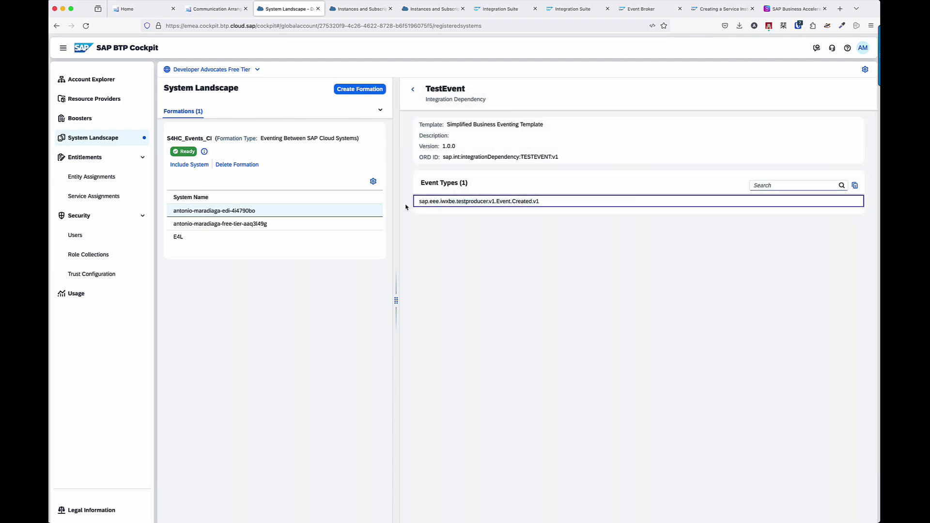
{"action": "left_click", "coordinate": [413, 90]}
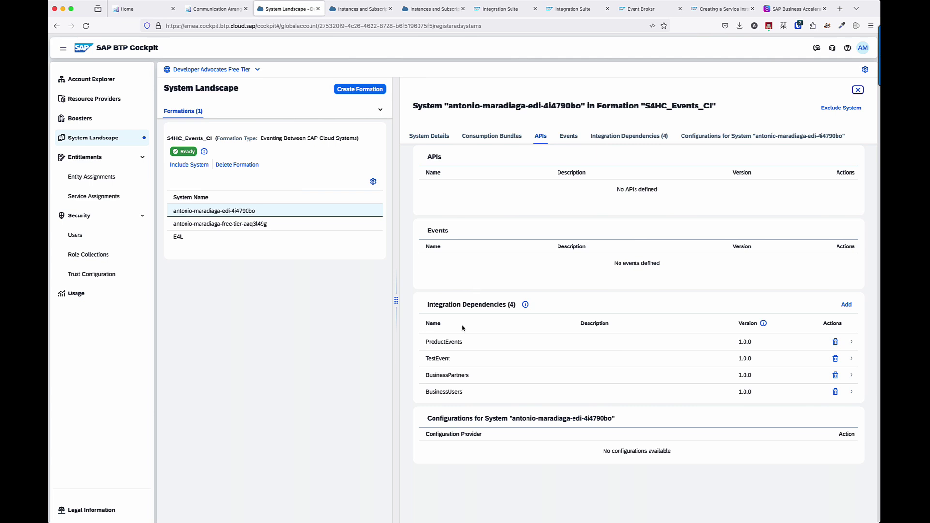
{"action": "left_click", "coordinate": [456, 345]}
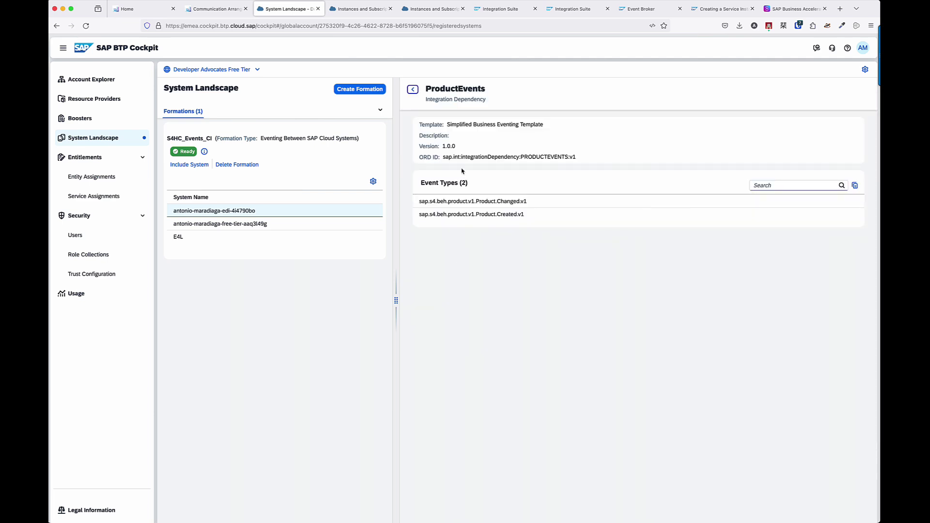
{"action": "left_click", "coordinate": [412, 89]}
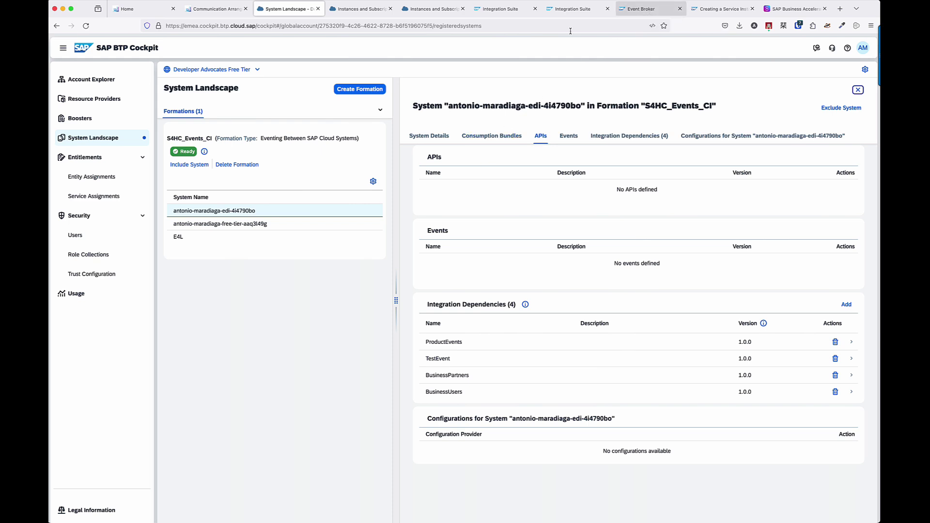
{"action": "left_click", "coordinate": [641, 10]}
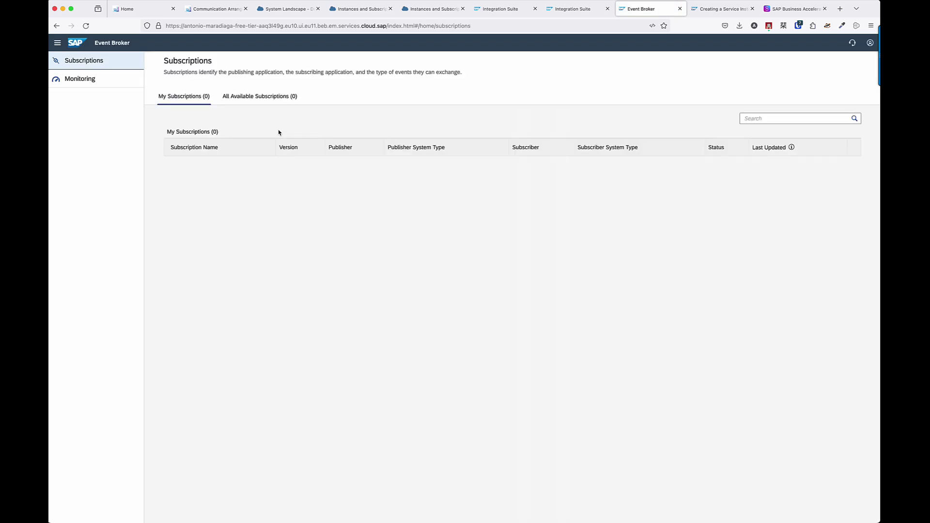
Enable the TestEvent subscription from All Available Subscriptions, confirming the warning.
{"action": "left_click", "coordinate": [259, 97]}
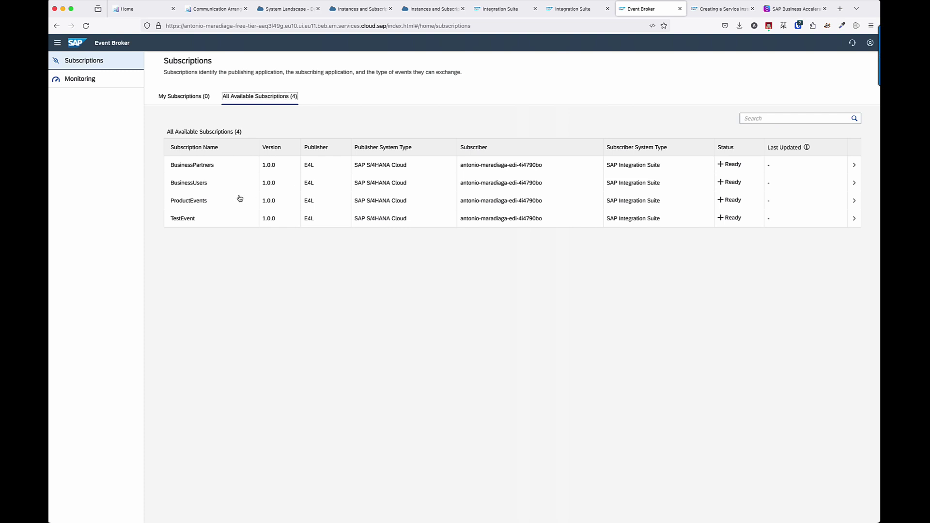
{"action": "left_click", "coordinate": [234, 222]}
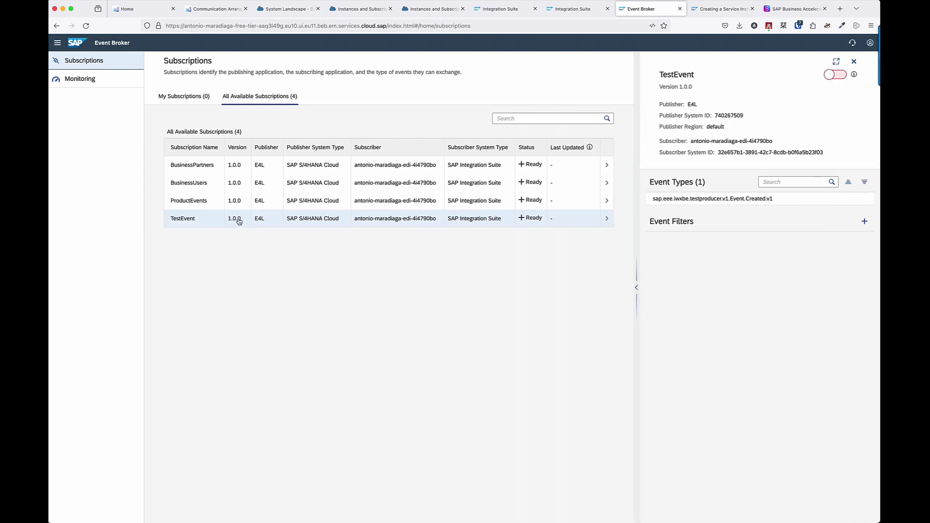
{"action": "left_click", "coordinate": [836, 74]}
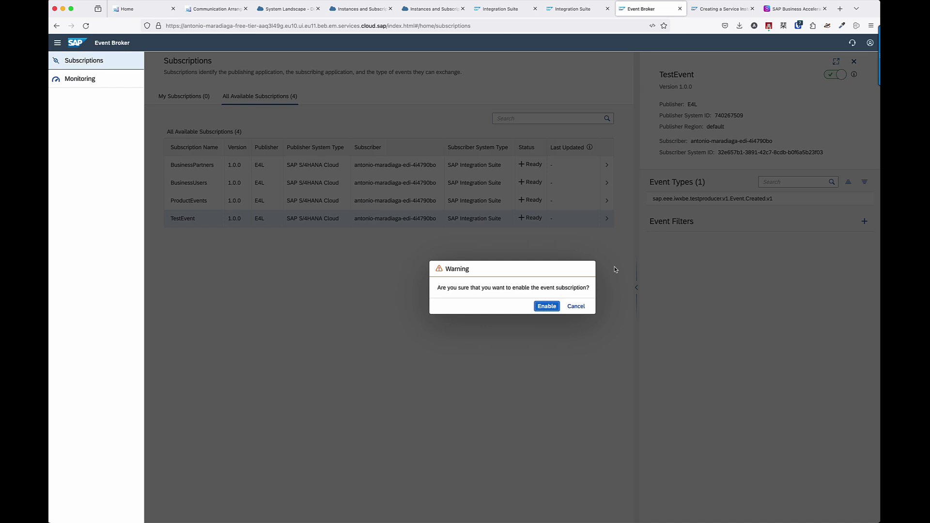
{"action": "left_click", "coordinate": [553, 306]}
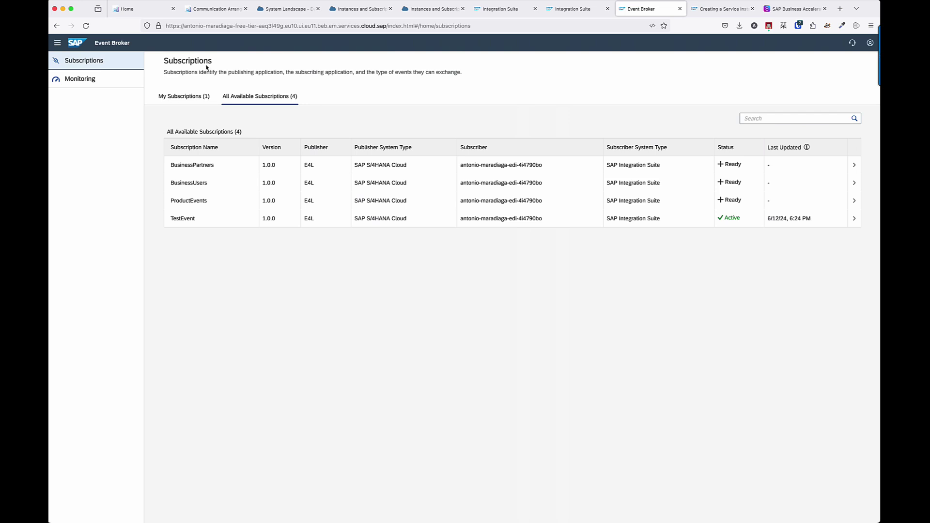
Review DEVADVS_BTP_FREETIER's topic bindings and subscriptions in Configure Channel Binding, then launch Event Monitor.
{"action": "left_click", "coordinate": [223, 15]}
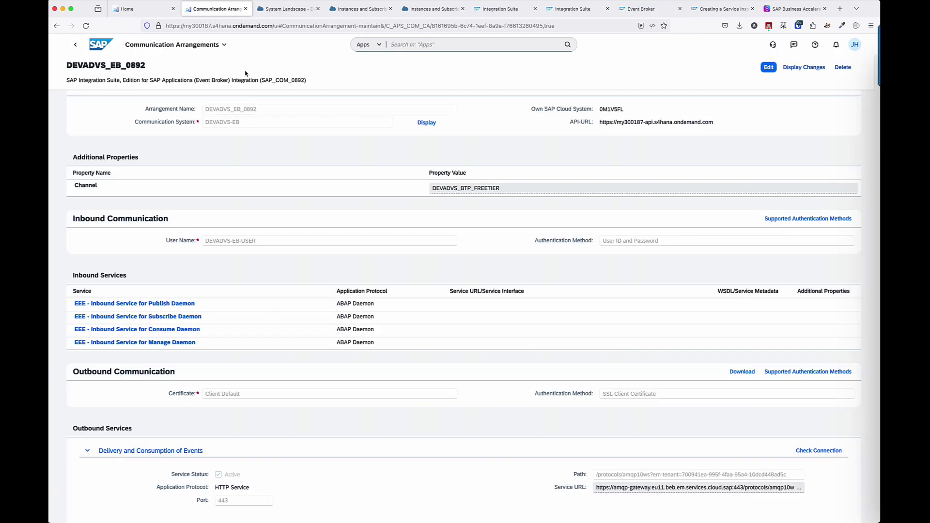
{"action": "left_click", "coordinate": [421, 46]}
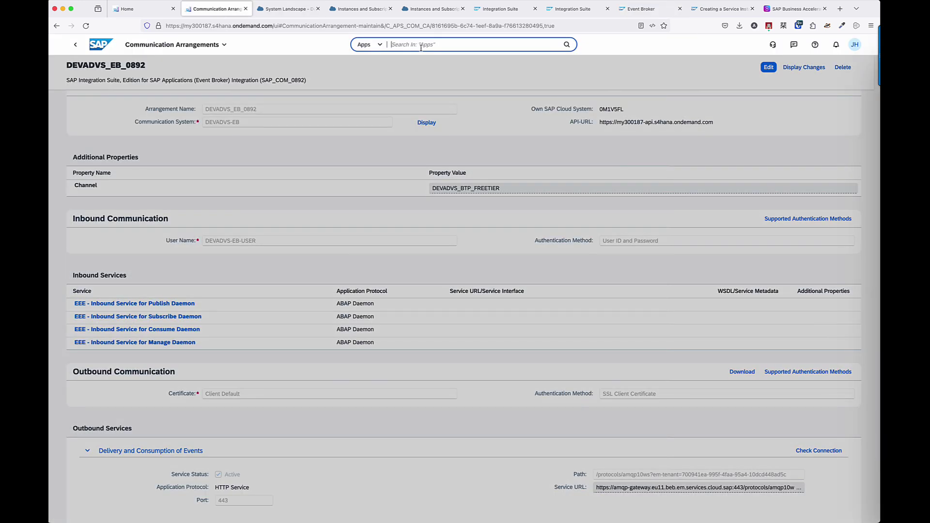
{"action": "type", "text": "Event Ena"}
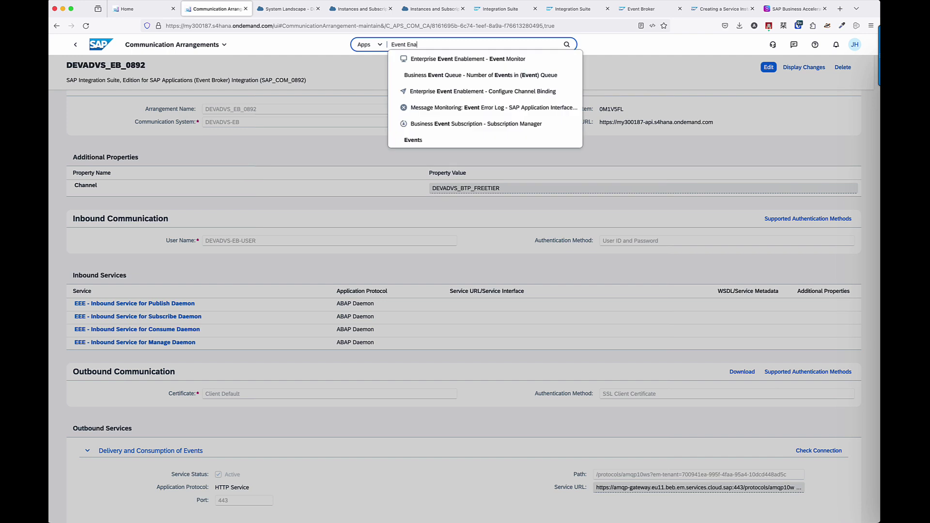
{"action": "key", "text": "Down"}
{"action": "key", "text": "Down"}
{"action": "key", "text": "Return"}
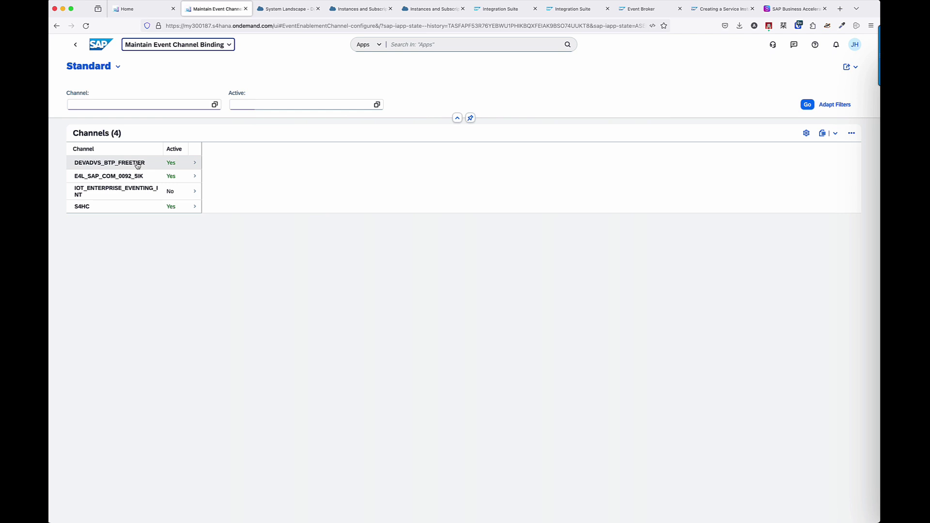
{"action": "left_click", "coordinate": [138, 165]}
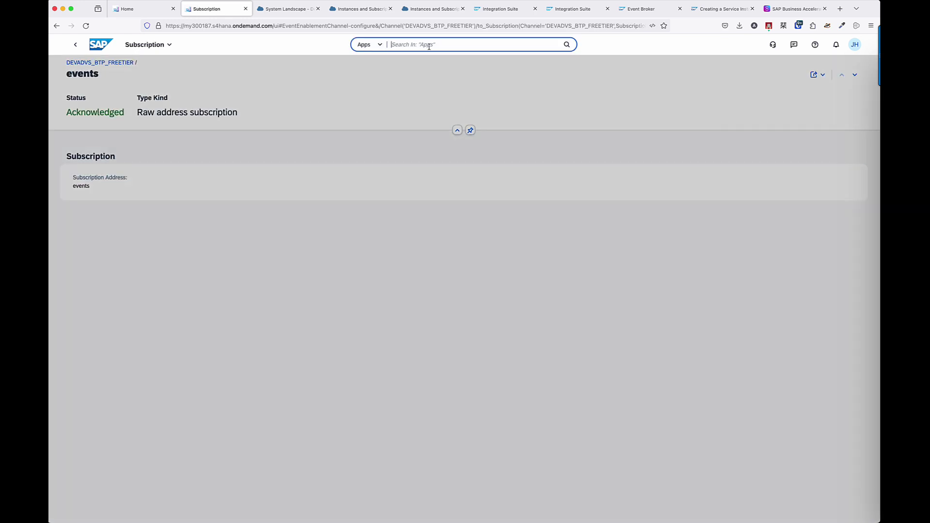
{"action": "type", "text": "Event Monitor"}
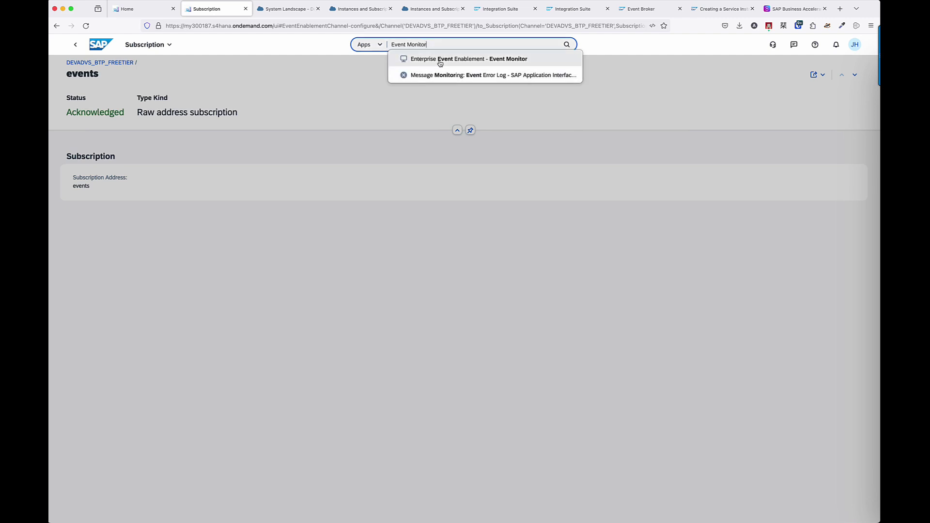
{"action": "key", "text": "Return"}
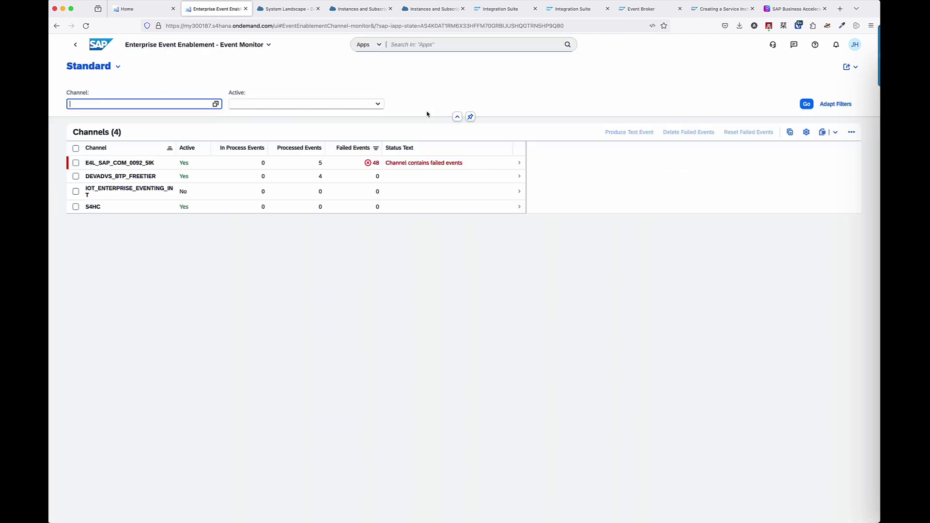
Produce a test event on DEVADVS_BTP_FREETIER in Event Monitor and check its topic is Acknowledged.
{"action": "left_click", "coordinate": [242, 176]}
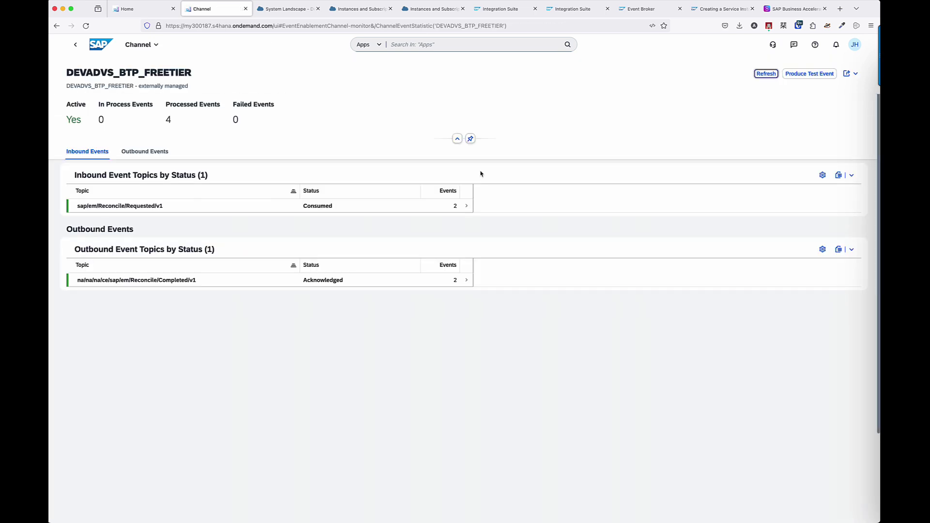
{"action": "left_click", "coordinate": [802, 75]}
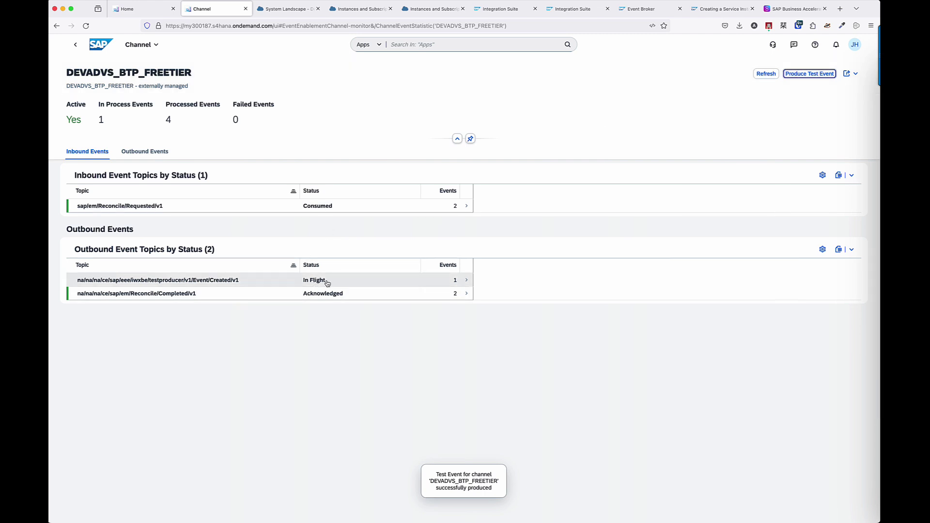
{"action": "left_click", "coordinate": [363, 284]}
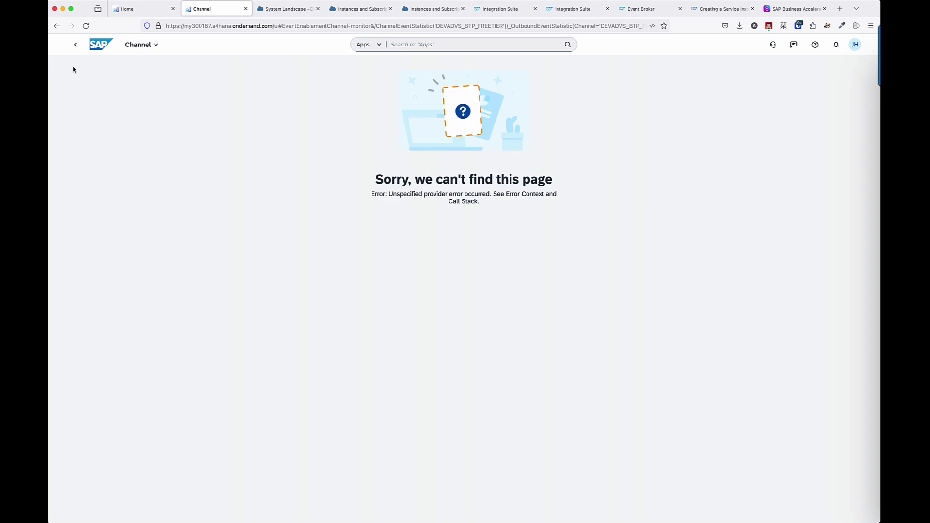
{"action": "left_click", "coordinate": [76, 44]}
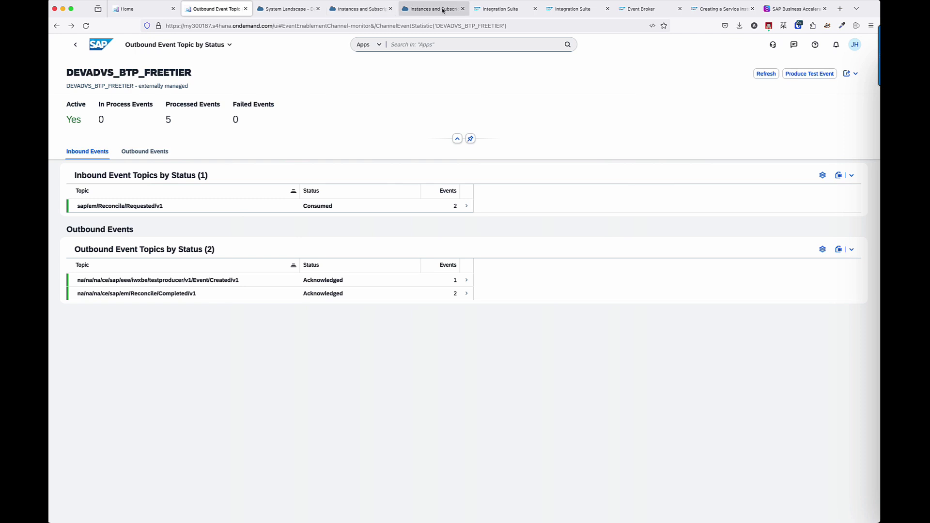
{"action": "left_click", "coordinate": [500, 9]}
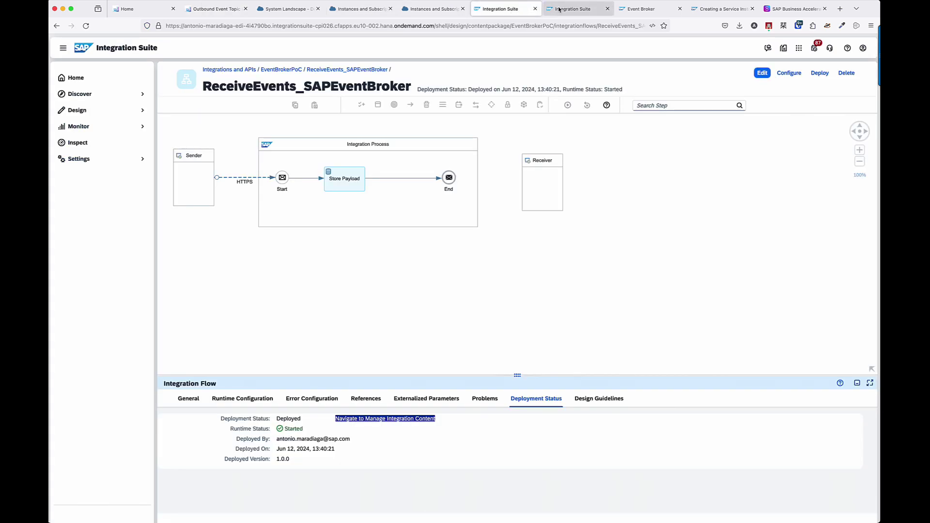
Check the past hour's processed messages in the Integrations and APIs monitor.
{"action": "left_click", "coordinate": [123, 126]}
{"action": "left_click", "coordinate": [118, 142]}
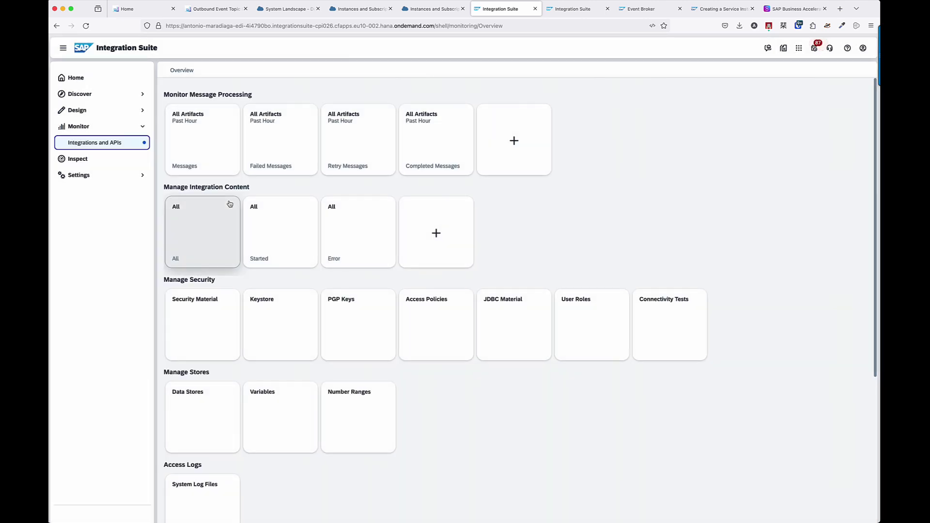
{"action": "left_click", "coordinate": [221, 153]}
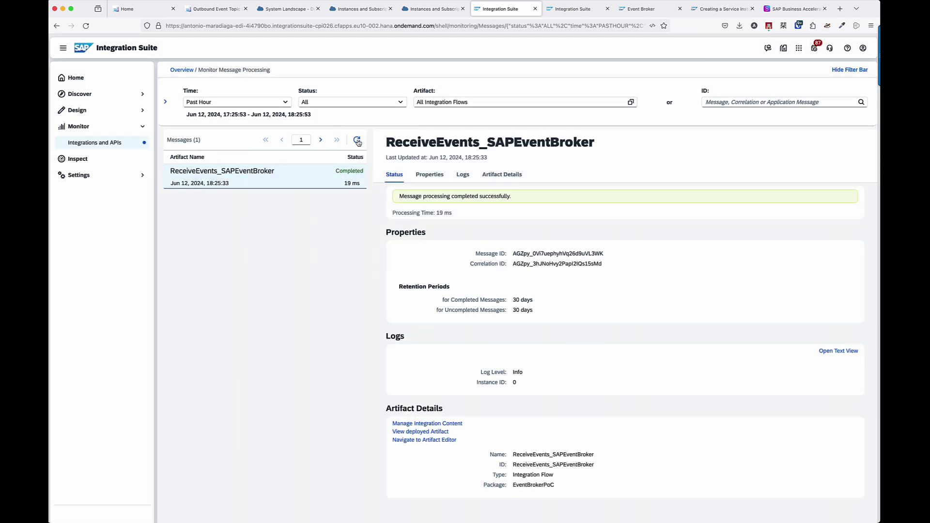
{"action": "left_click", "coordinate": [358, 141]}
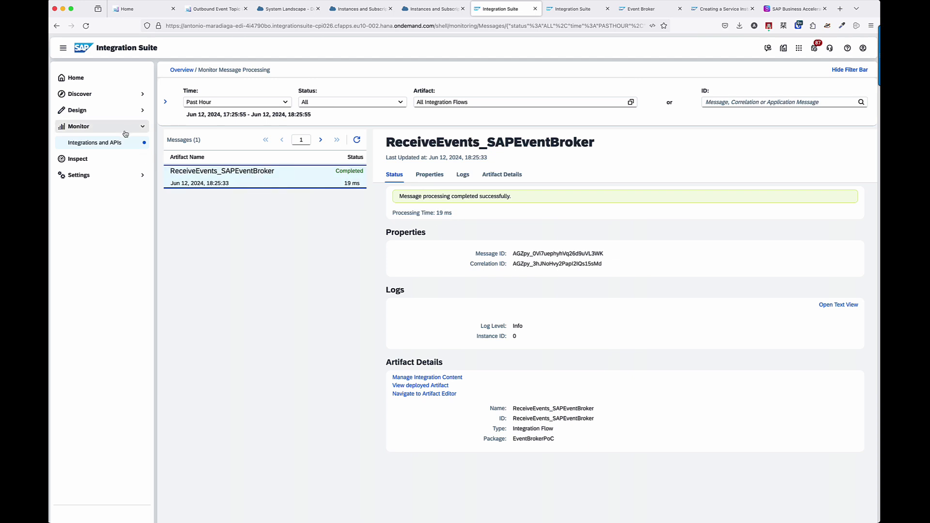
{"action": "left_click", "coordinate": [97, 142]}
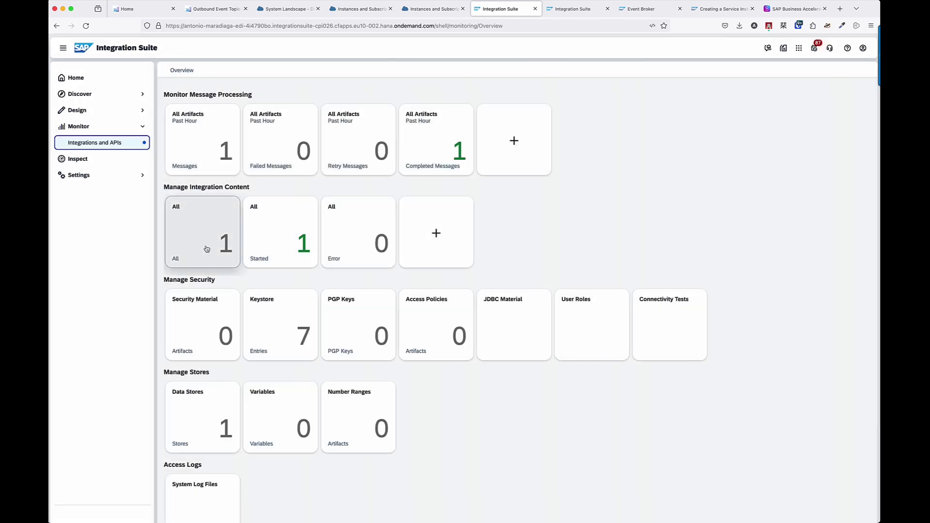
Open the EventBroker_ReceivedEvents data store and select the stored test event entry.
{"action": "left_click", "coordinate": [213, 430]}
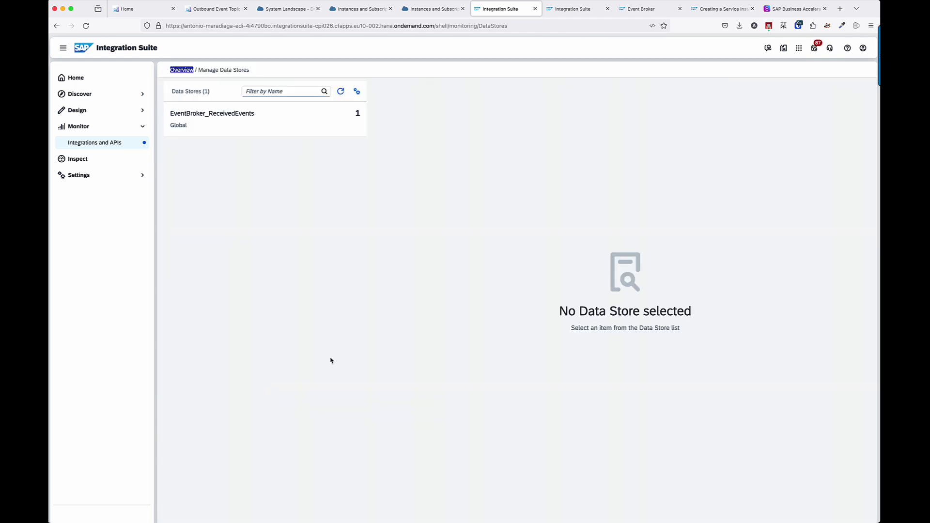
{"action": "left_click", "coordinate": [301, 131]}
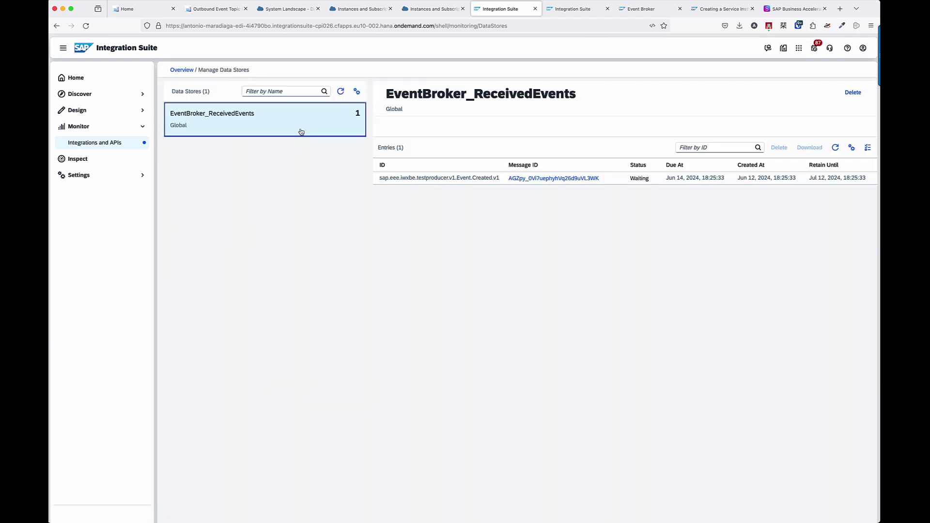
{"action": "left_click", "coordinate": [470, 181]}
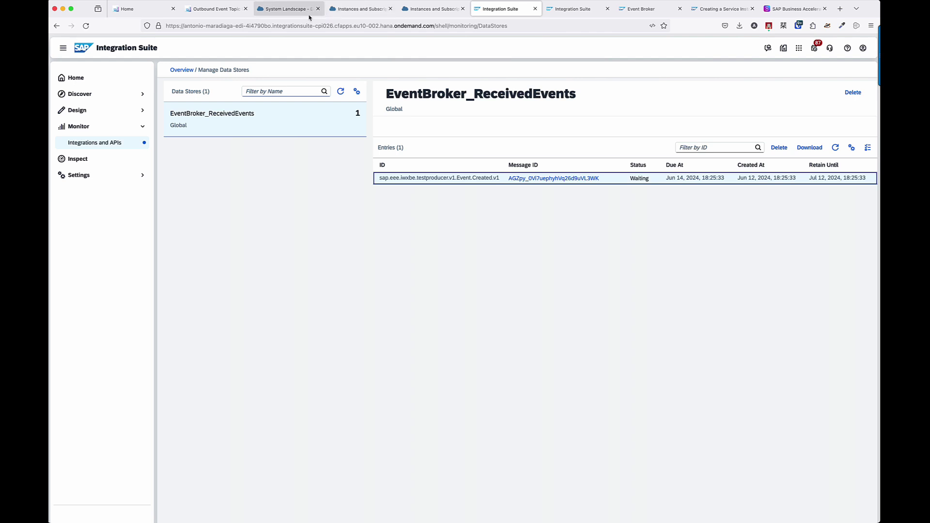
{"action": "left_click", "coordinate": [292, 12]}
Search apps for Business Users and open Maintain Business Users.
{"action": "left_click", "coordinate": [221, 10]}
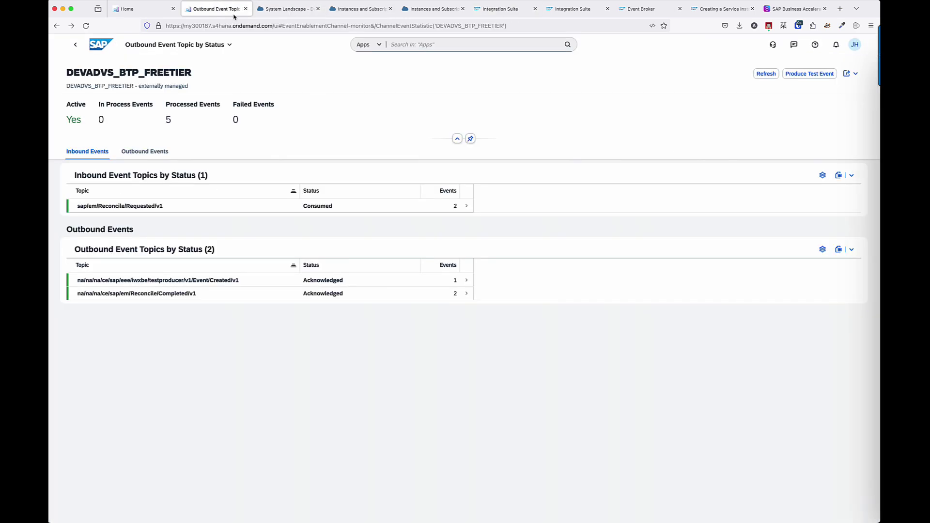
{"action": "left_click", "coordinate": [398, 49]}
{"action": "type", "text": "Busine"}
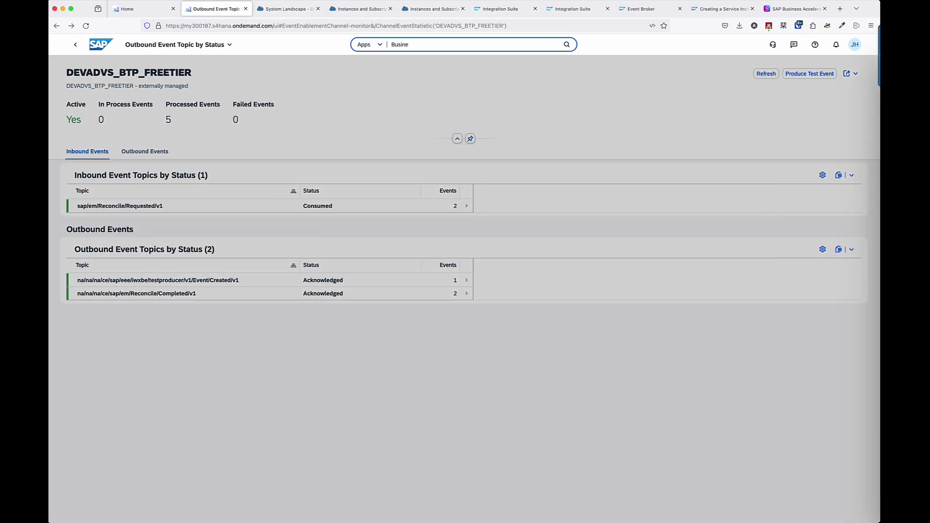
{"action": "type", "text": "ss Partner"}
{"action": "key", "text": "Return"}
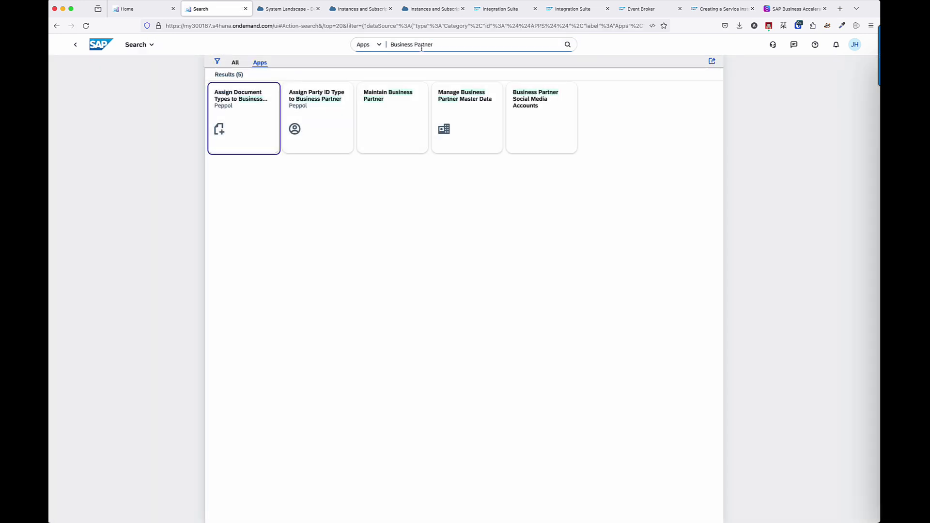
{"action": "double_click", "coordinate": [421, 46]}
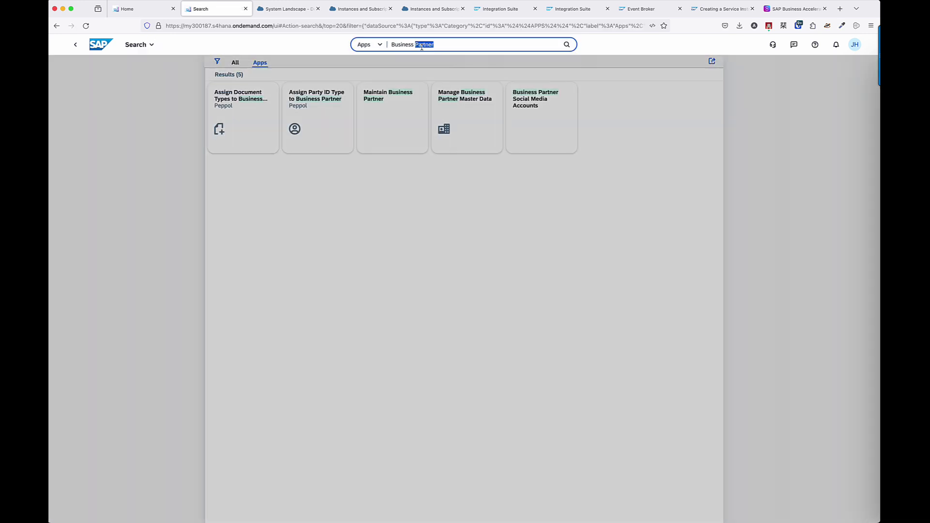
{"action": "type", "text": "Users"}
{"action": "key", "text": "Return"}
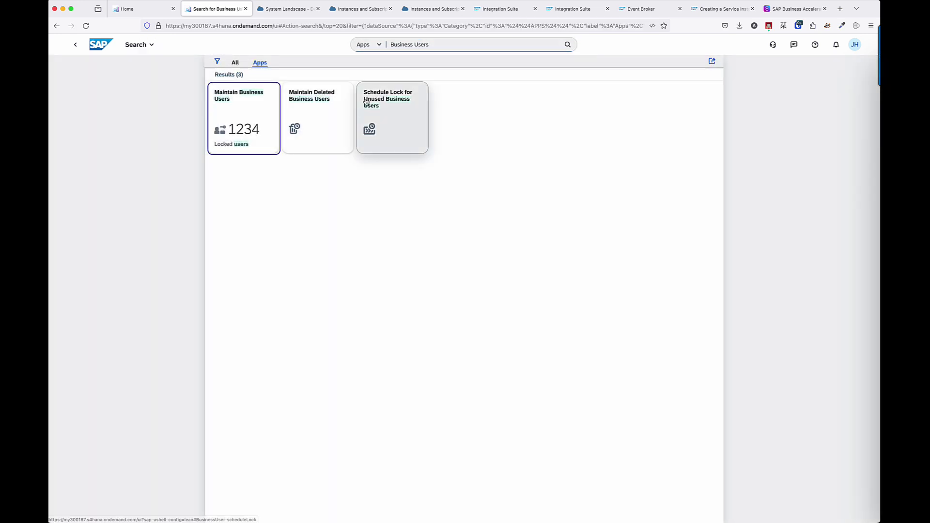
{"action": "left_click", "coordinate": [239, 123]}
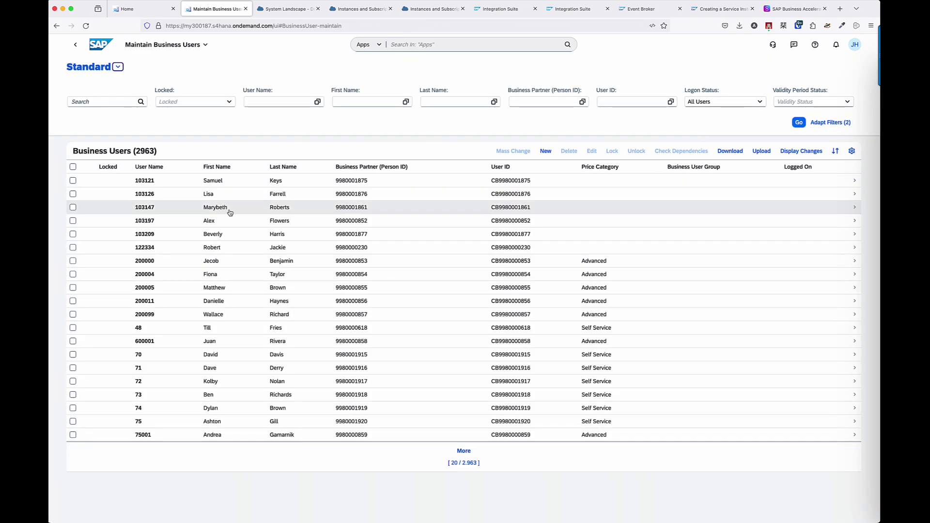
Create a new business user for an existing person and confirm with OK.
{"action": "left_click", "coordinate": [546, 152]}
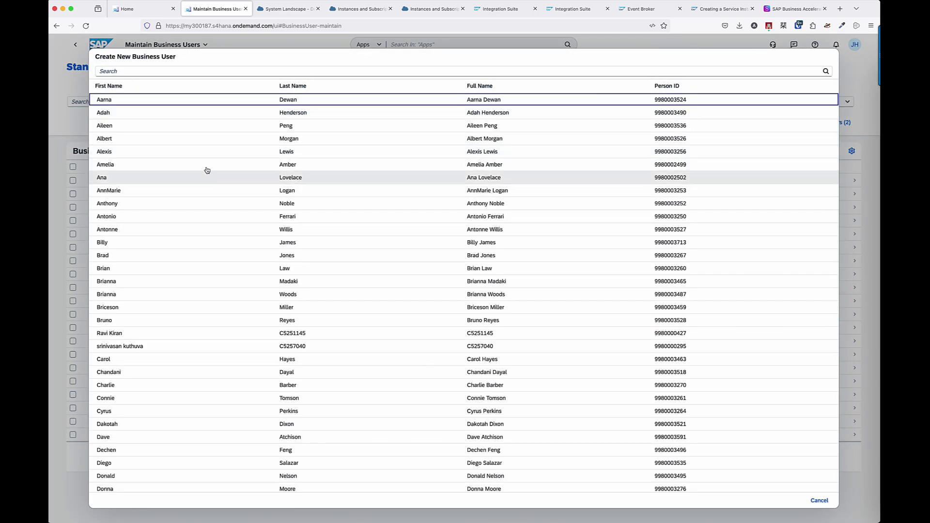
{"action": "left_click", "coordinate": [206, 218]}
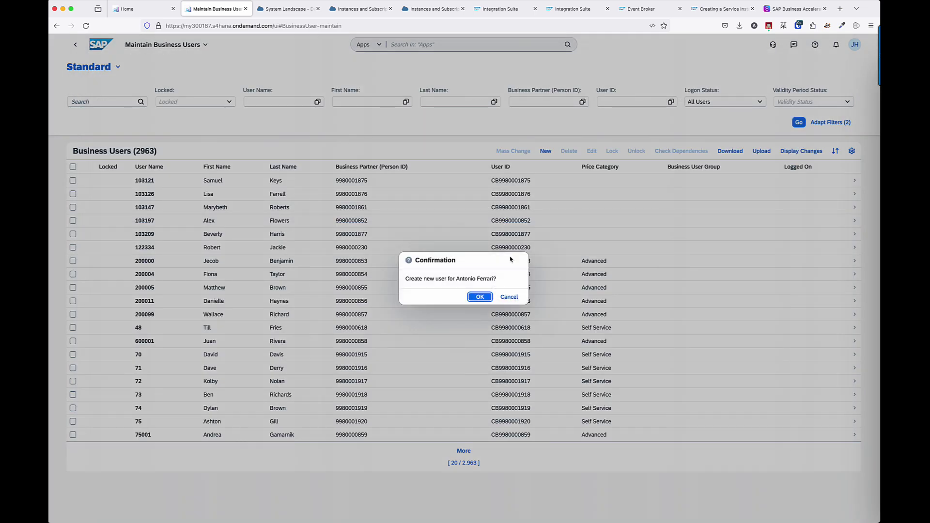
{"action": "left_click", "coordinate": [477, 297]}
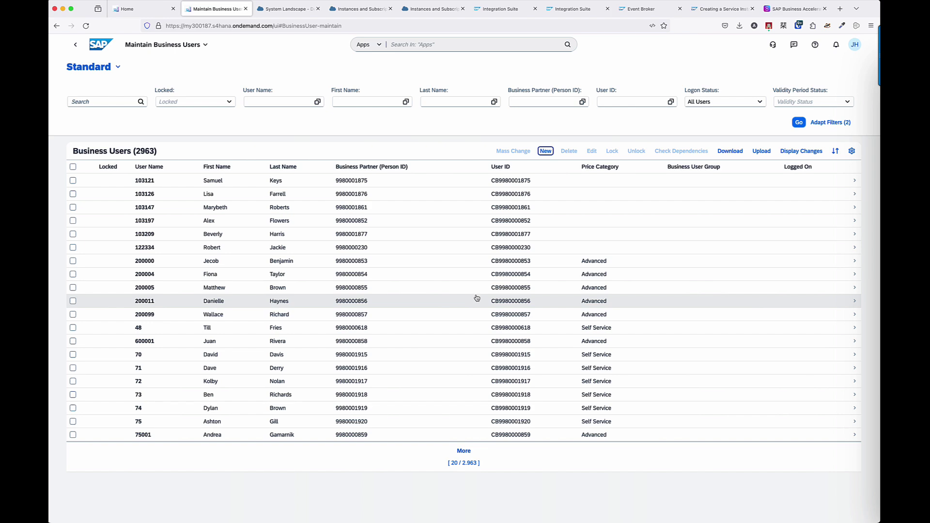
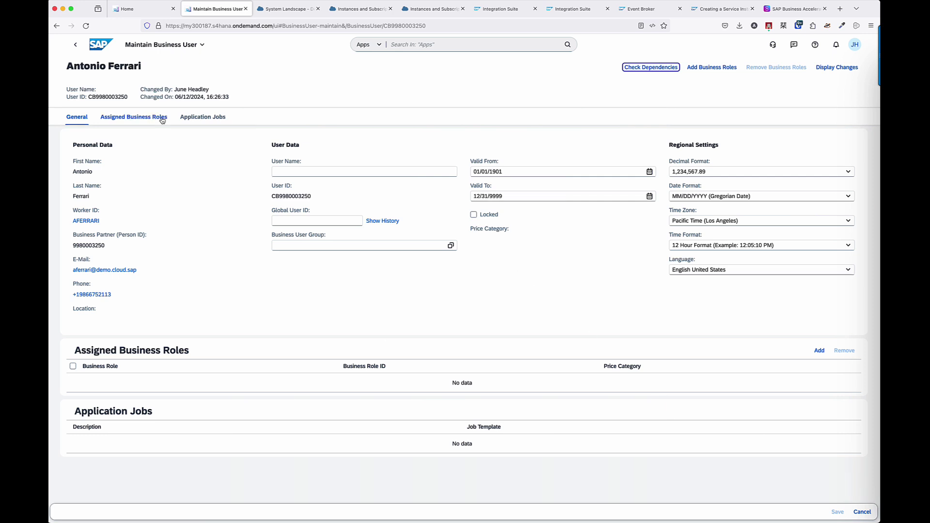
Change the business user's user name to its worker ID and save the change.
{"action": "left_click", "coordinate": [280, 172]}
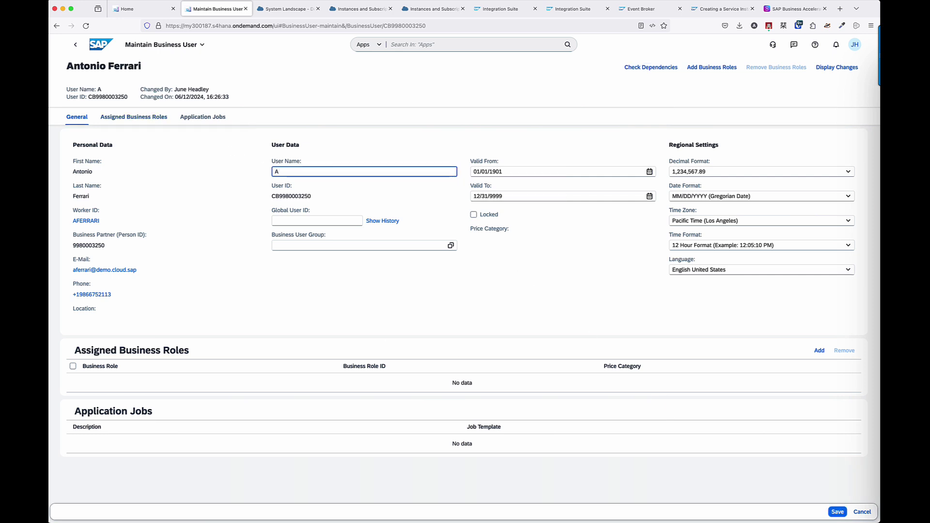
{"action": "left_click", "coordinate": [839, 512]}
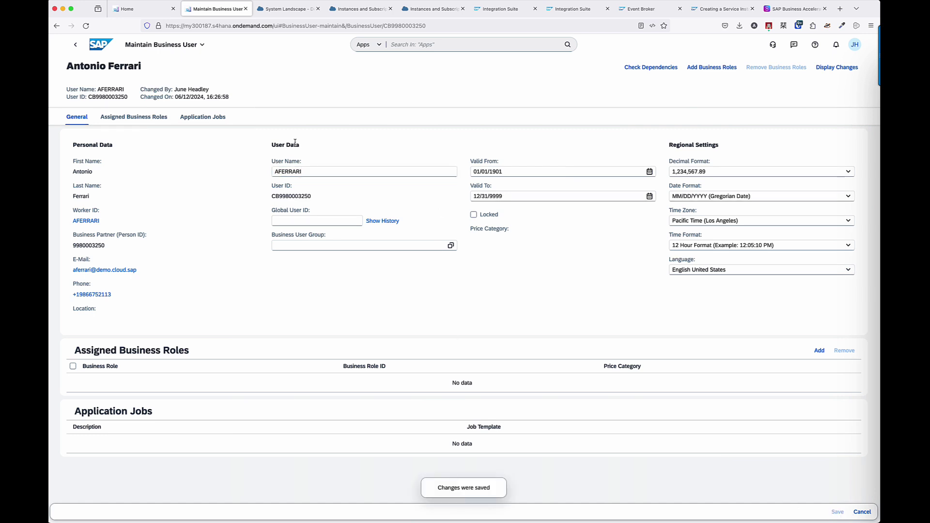
{"action": "left_click", "coordinate": [359, 10]}
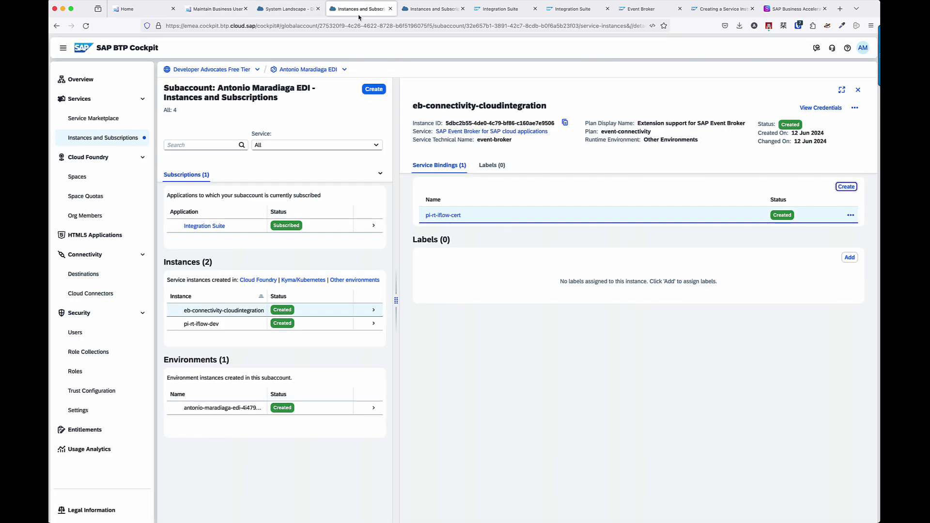
Refresh the Integration Suite data store entries to check for received events.
{"action": "left_click", "coordinate": [500, 9]}
{"action": "left_click", "coordinate": [341, 90]}
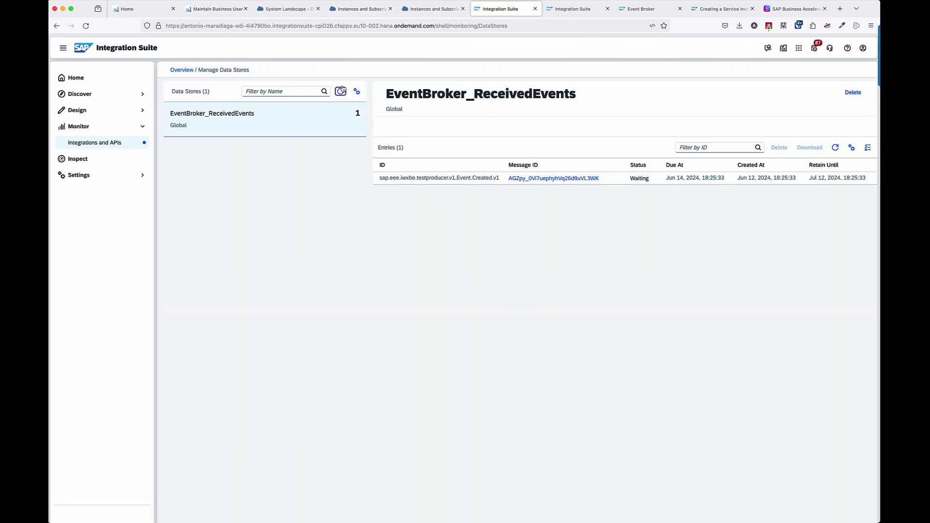
{"action": "left_click", "coordinate": [340, 91]}
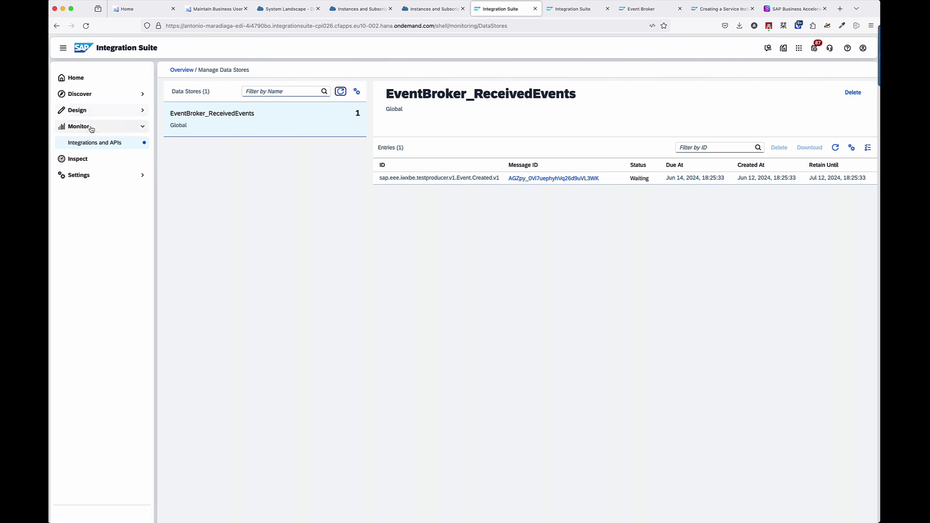
Check the past hour's processed messages in the monitor, then return to the business user.
{"action": "left_click", "coordinate": [134, 141]}
{"action": "left_click", "coordinate": [230, 134]}
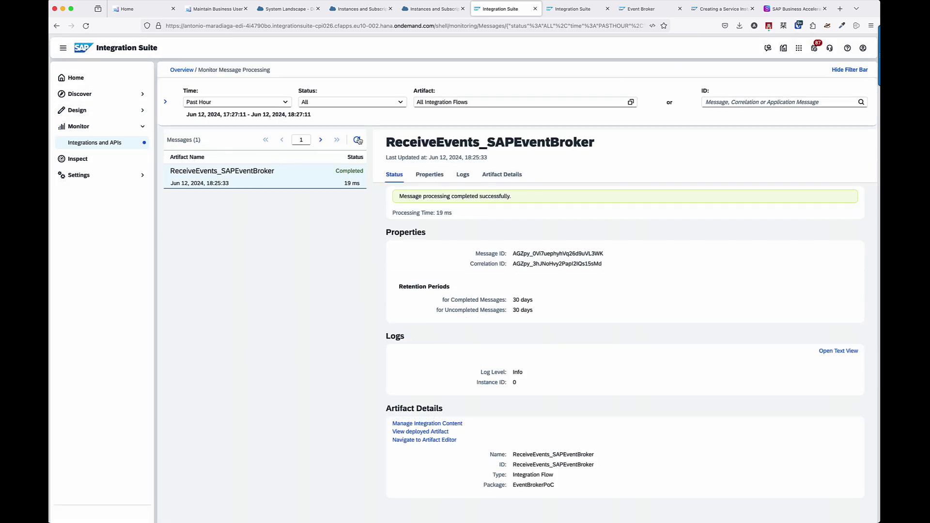
{"action": "left_click", "coordinate": [357, 139]}
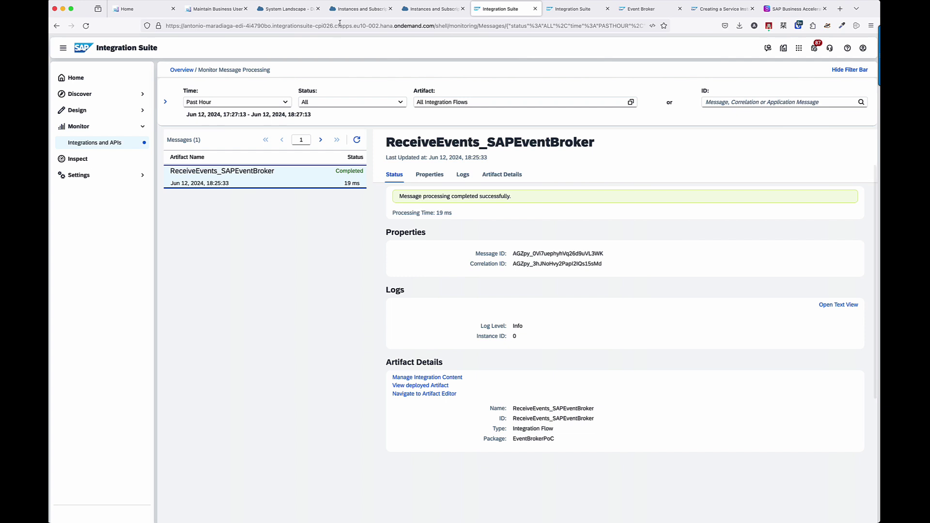
{"action": "left_click", "coordinate": [358, 9]}
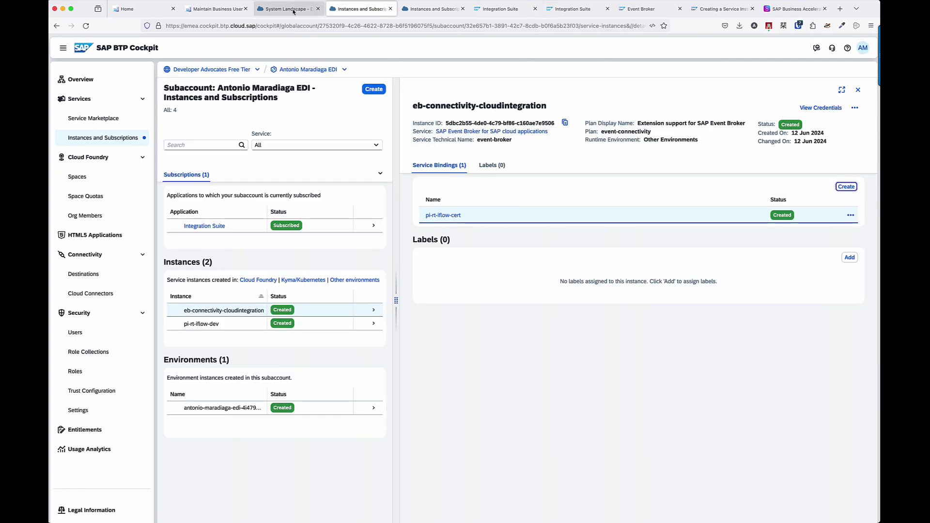
{"action": "left_click", "coordinate": [228, 9]}
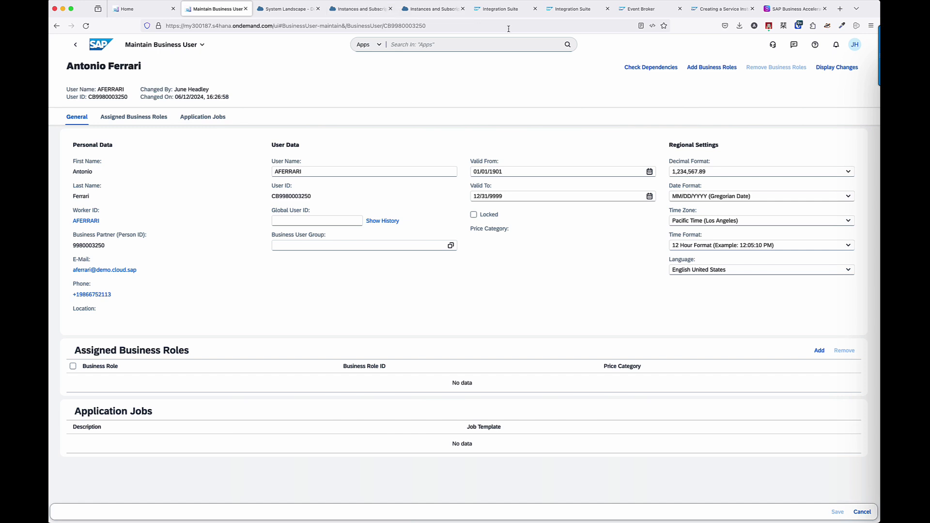
Enable the BusinessUsers subscription in Event Broker, confirming the warning.
{"action": "left_click", "coordinate": [640, 9]}
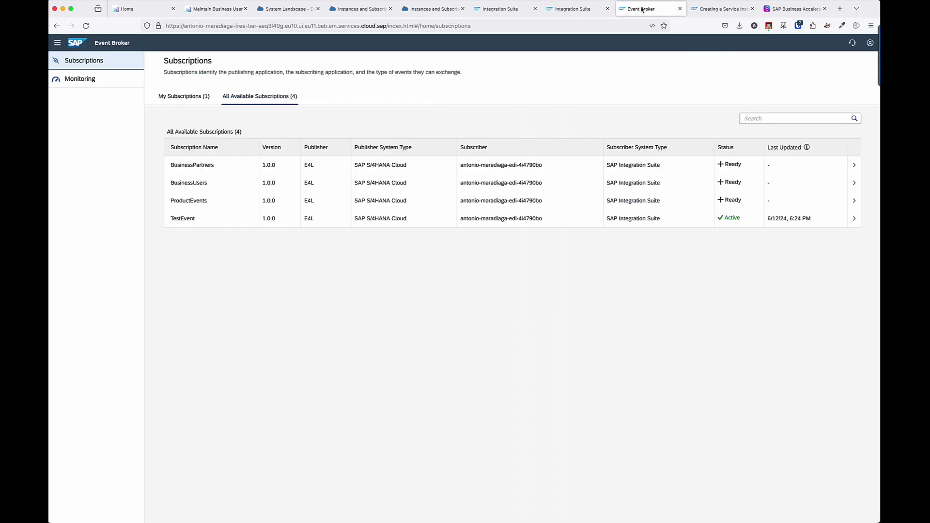
{"action": "left_click", "coordinate": [222, 187]}
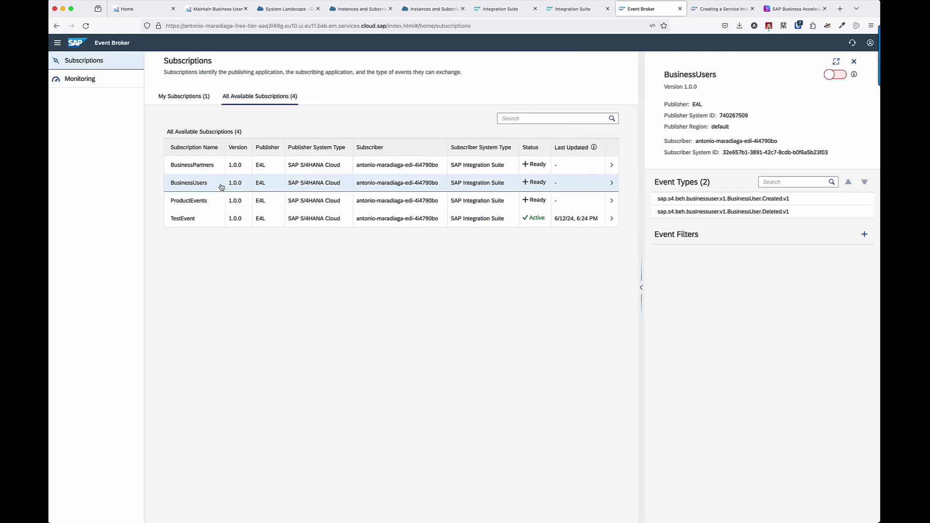
{"action": "left_click", "coordinate": [835, 75]}
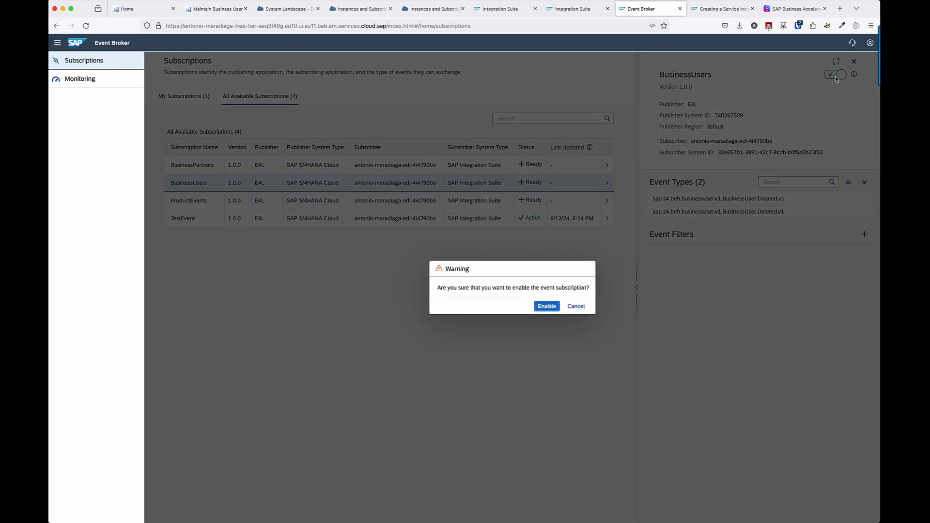
{"action": "left_click", "coordinate": [547, 306]}
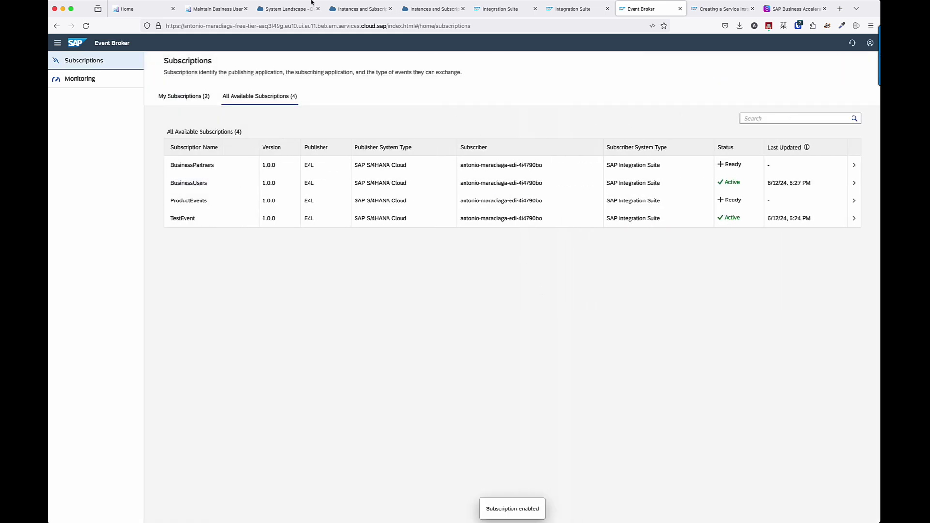
{"action": "left_click", "coordinate": [214, 7]}
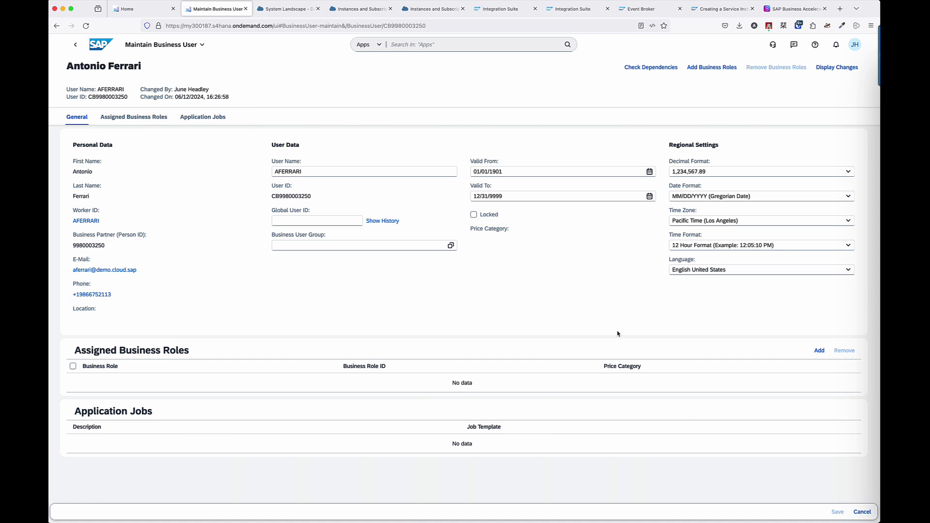
Filter the Business Users list by the user name and select the matching user.
{"action": "left_click", "coordinate": [75, 44]}
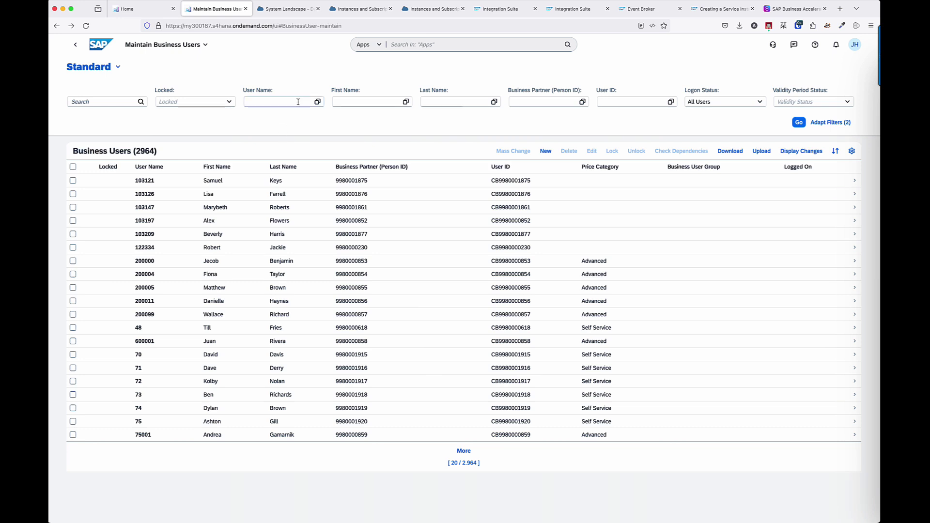
{"action": "left_click", "coordinate": [293, 101]}
{"action": "key", "text": "Return"}
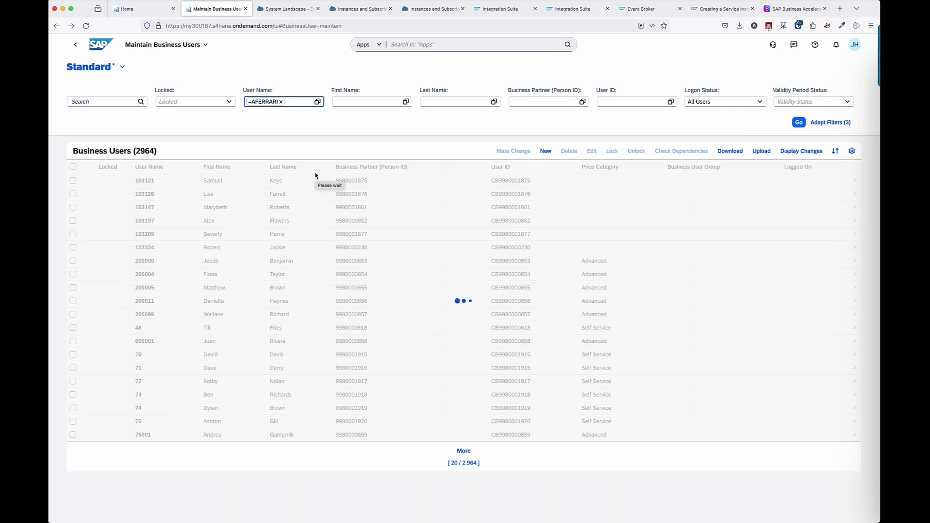
{"action": "left_click", "coordinate": [72, 180]}
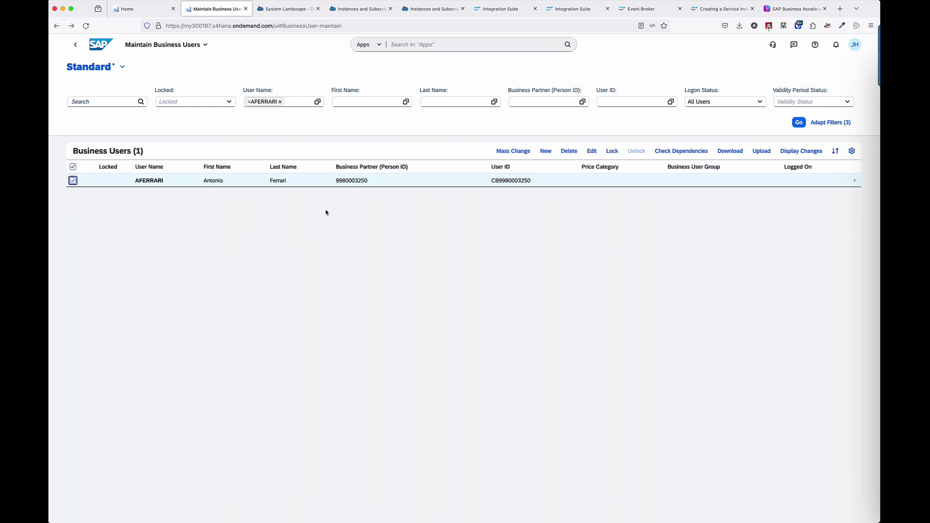
Check the BusinessUsers subscription, then delete the selected business user.
{"action": "left_click", "coordinate": [643, 10]}
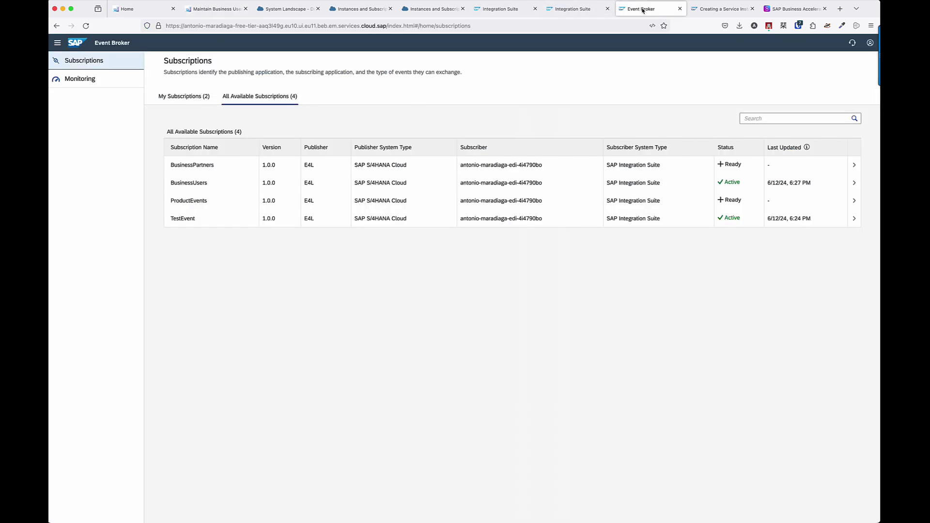
{"action": "left_click", "coordinate": [245, 187]}
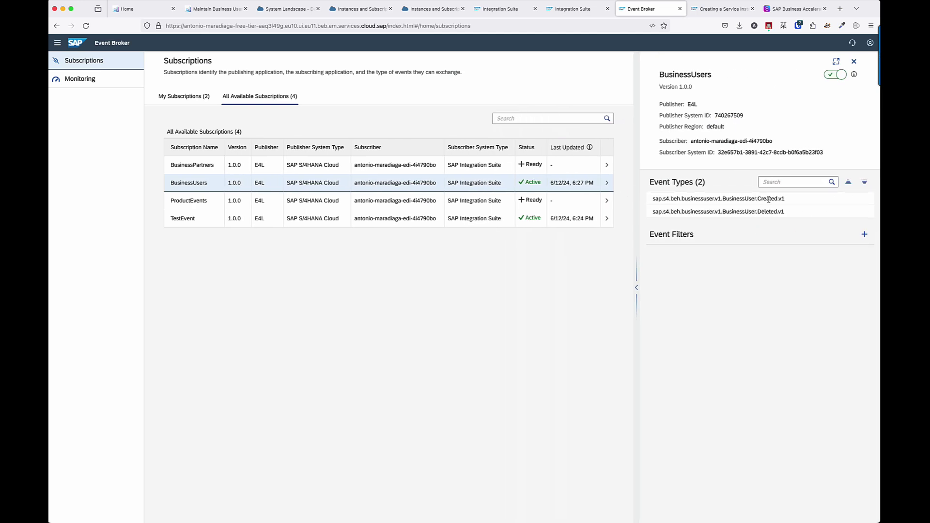
{"action": "left_click", "coordinate": [226, 10]}
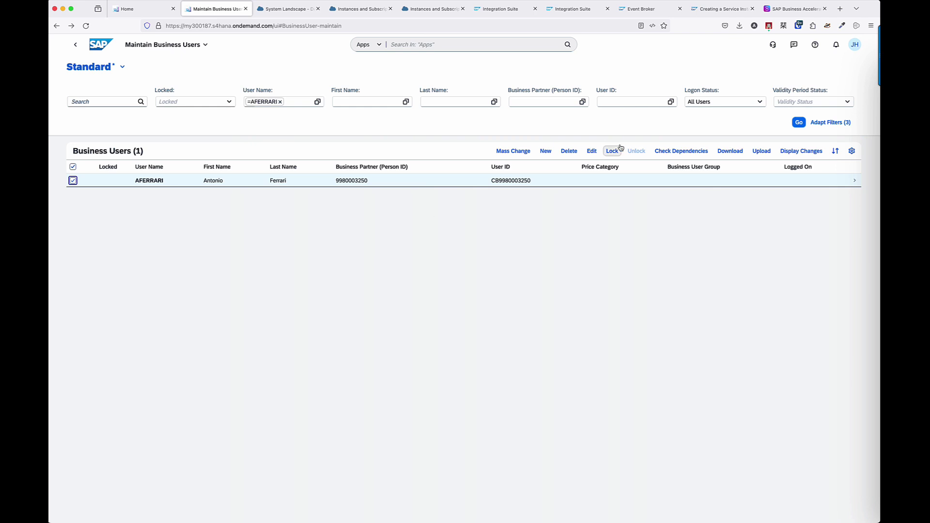
{"action": "left_click", "coordinate": [569, 151]}
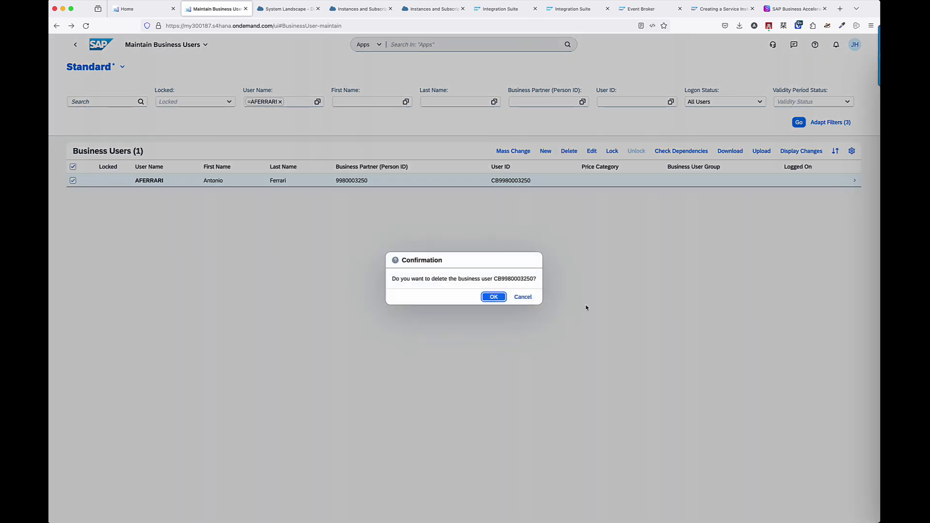
{"action": "left_click", "coordinate": [494, 298]}
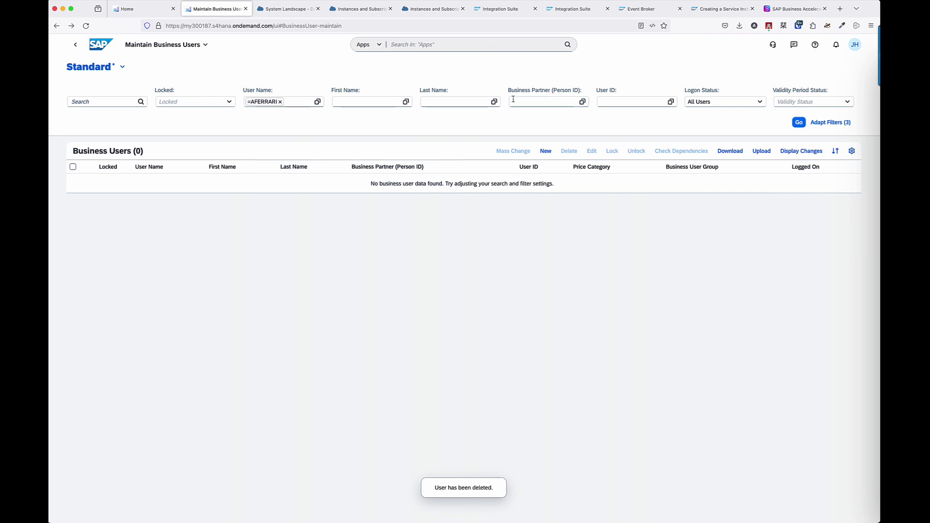
Clear the filter and create a new business user for a chosen person.
{"action": "left_click", "coordinate": [280, 102]}
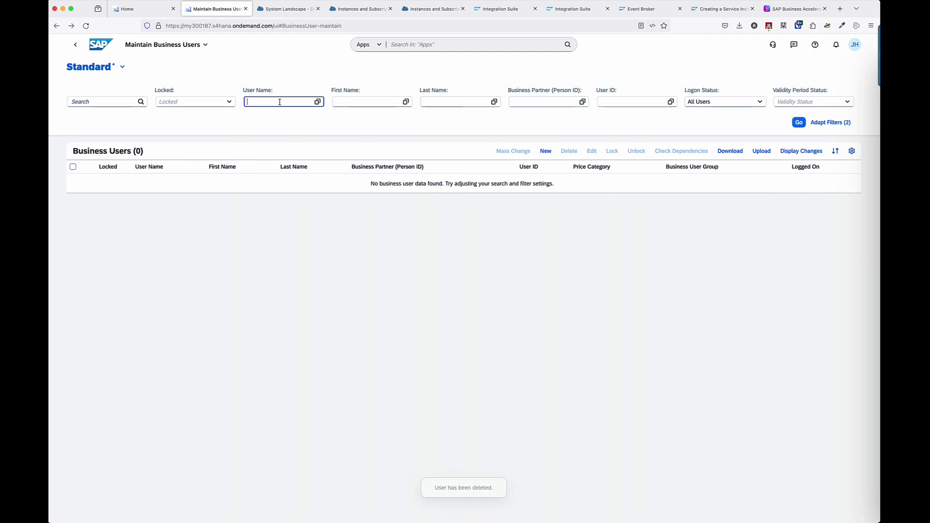
{"action": "left_click", "coordinate": [799, 123]}
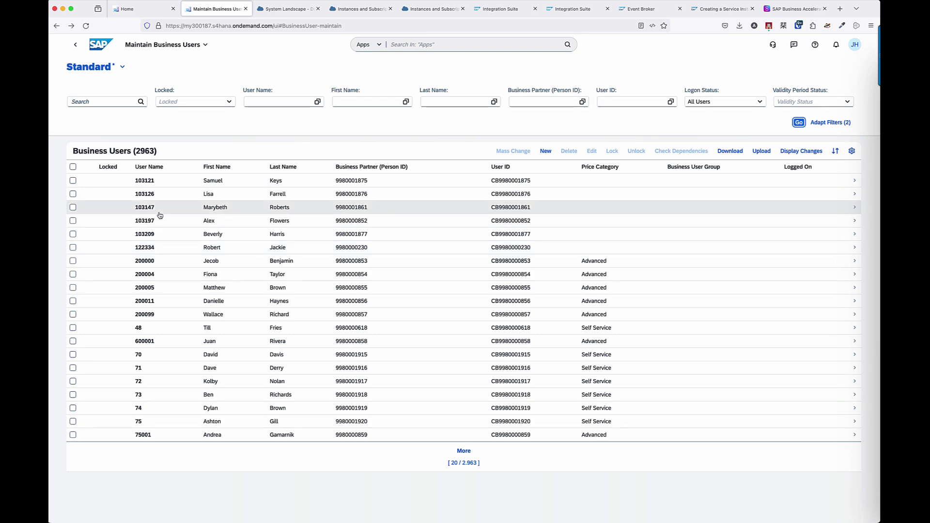
{"action": "left_click", "coordinate": [545, 150]}
{"action": "left_click", "coordinate": [271, 218]}
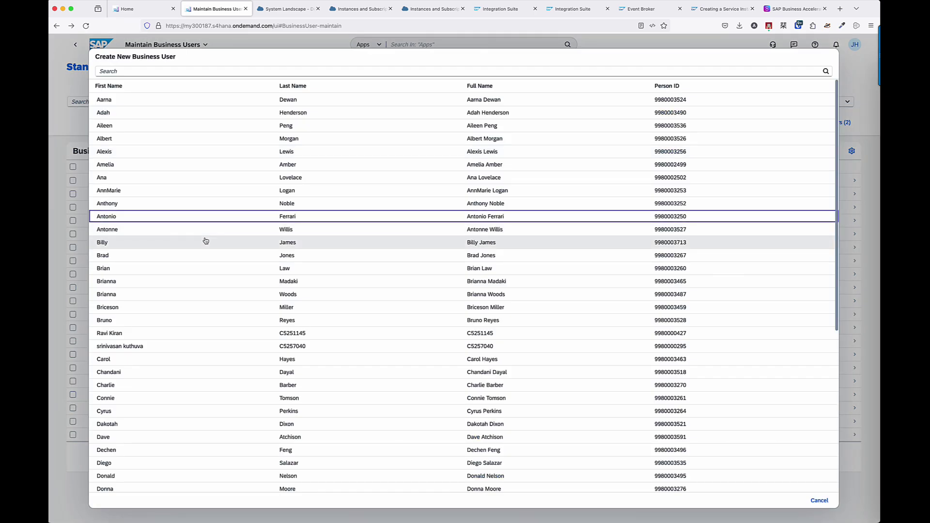
{"action": "left_click", "coordinate": [155, 258]}
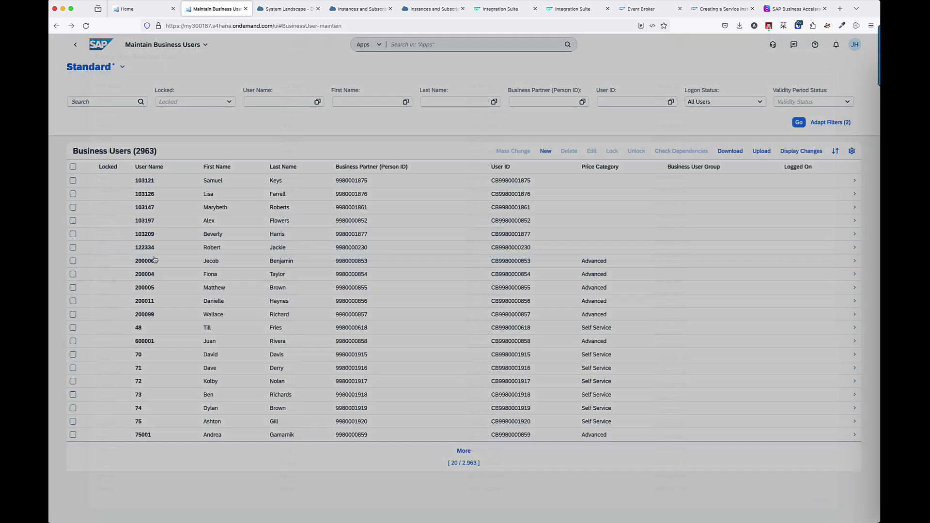
{"action": "left_click", "coordinate": [479, 297]}
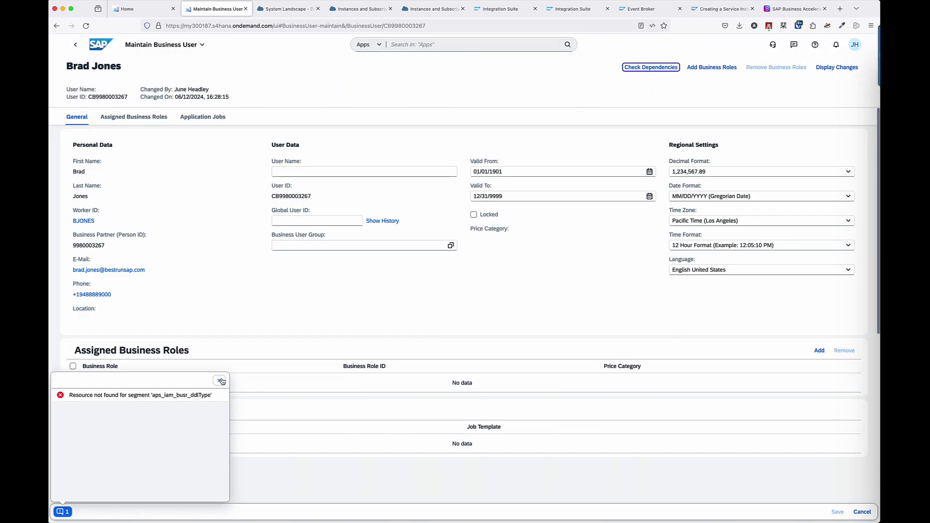
Set the new business user's user name to its worker ID and save.
{"action": "left_click", "coordinate": [221, 380]}
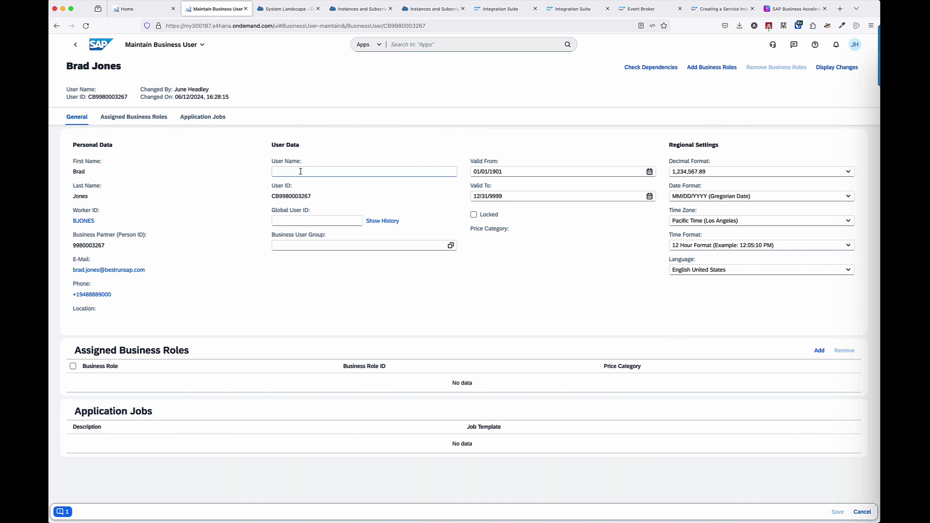
{"action": "left_click", "coordinate": [300, 172]}
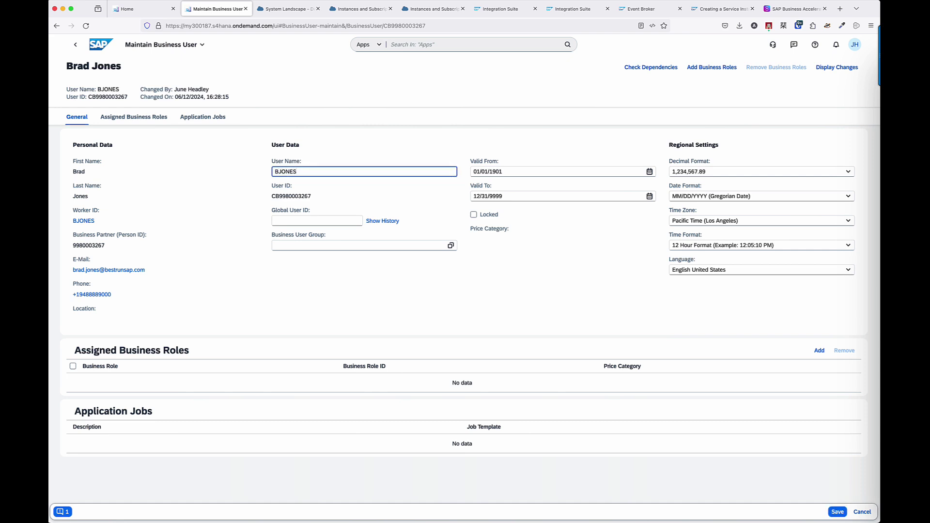
{"action": "left_click", "coordinate": [837, 511]}
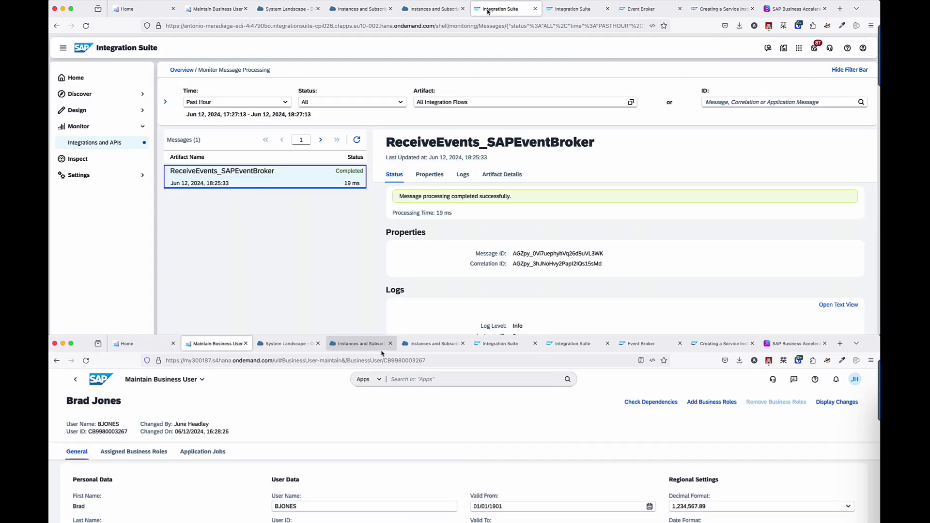
{"action": "left_click", "coordinate": [488, 11]}
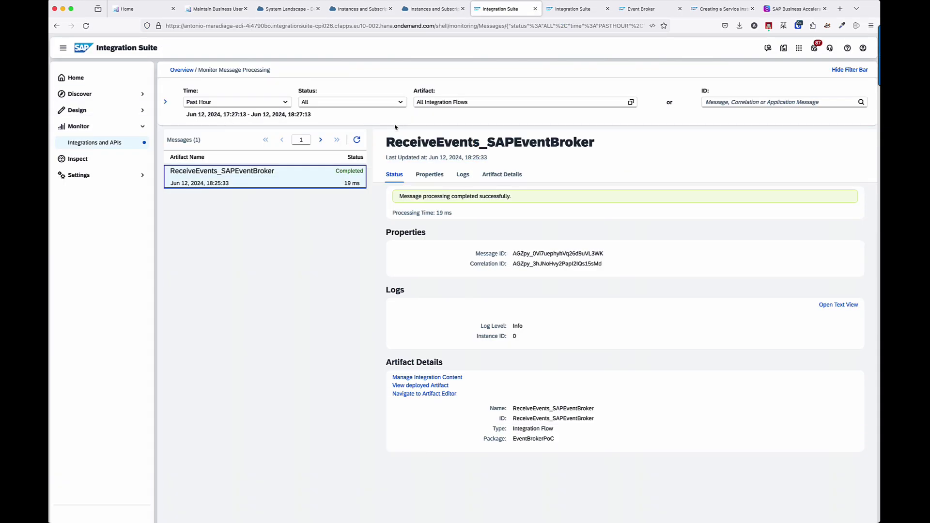
Download the BusinessUser.Created.v1 entry from the EventBroker_ReceivedEvents data store and open the zip.
{"action": "left_click", "coordinate": [356, 140]}
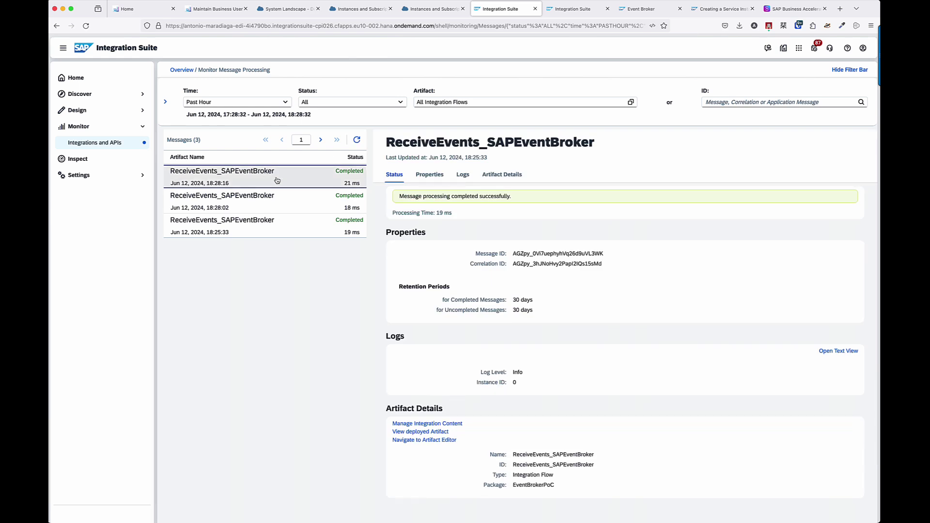
{"action": "left_click", "coordinate": [112, 143]}
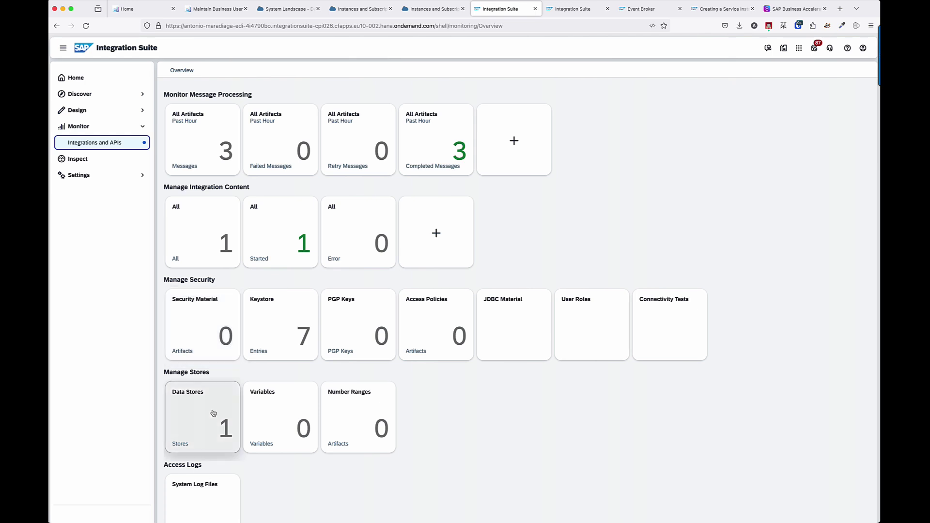
{"action": "left_click", "coordinate": [212, 418]}
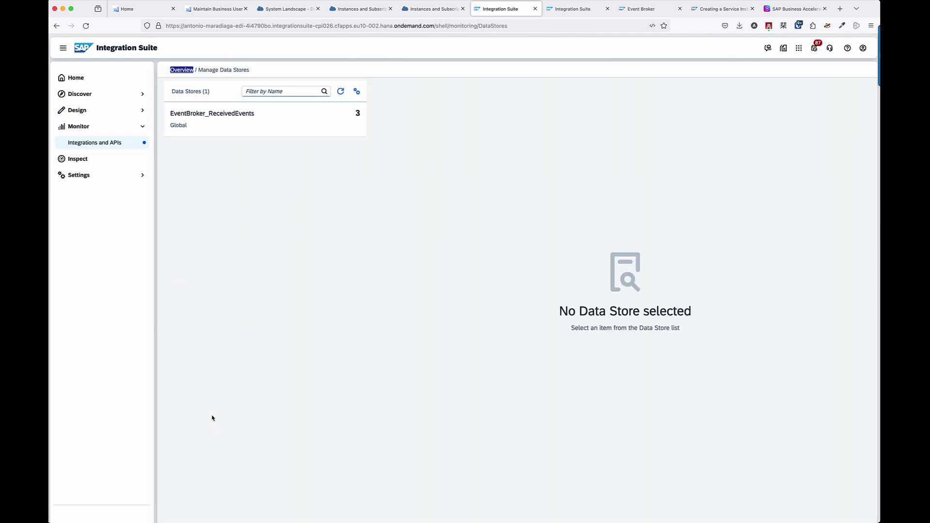
{"action": "left_click", "coordinate": [300, 130]}
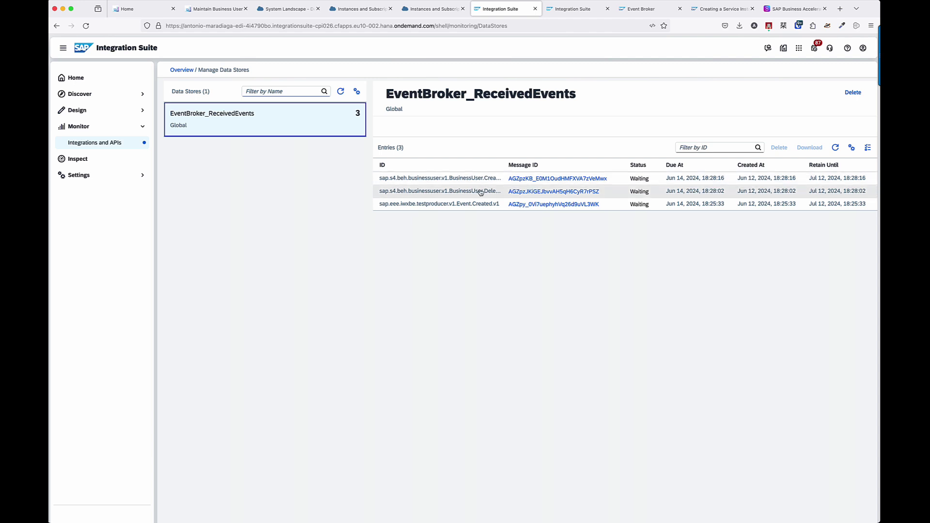
{"action": "left_click", "coordinate": [485, 180]}
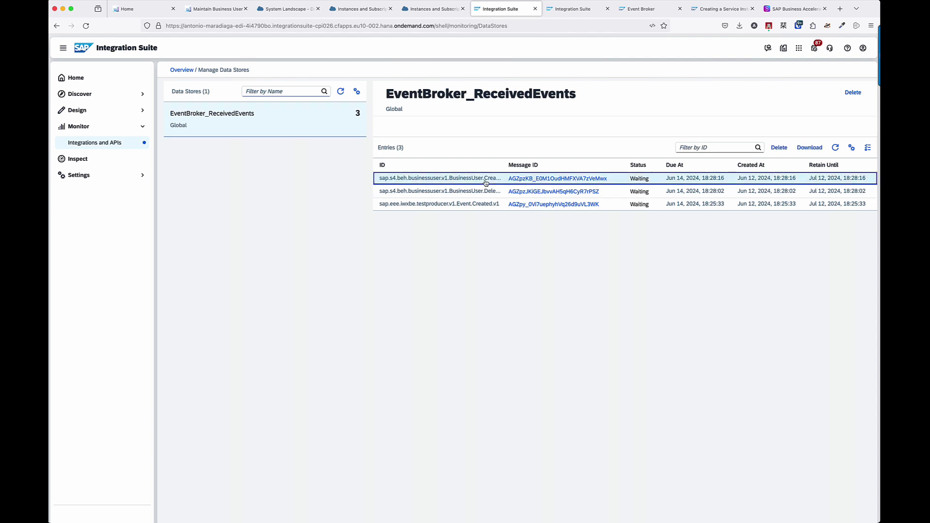
{"action": "left_click", "coordinate": [799, 148]}
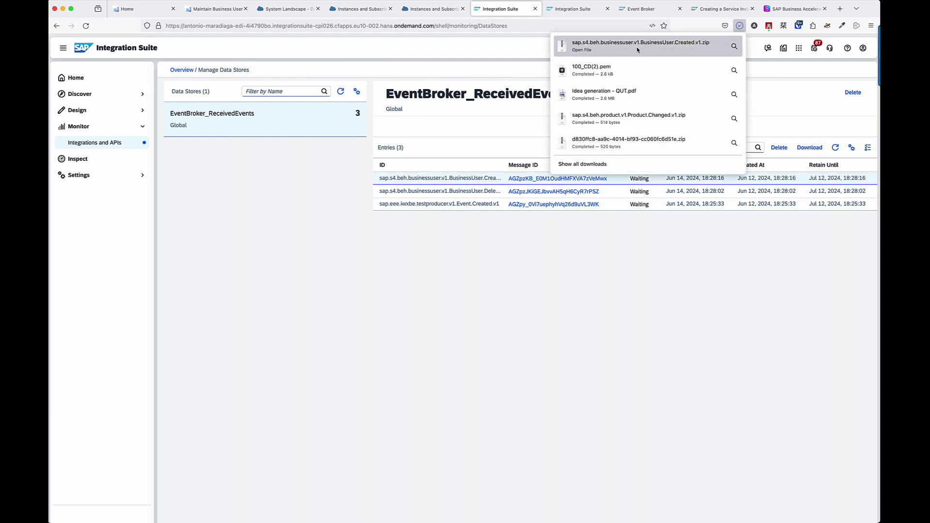
{"action": "left_click", "coordinate": [637, 48]}
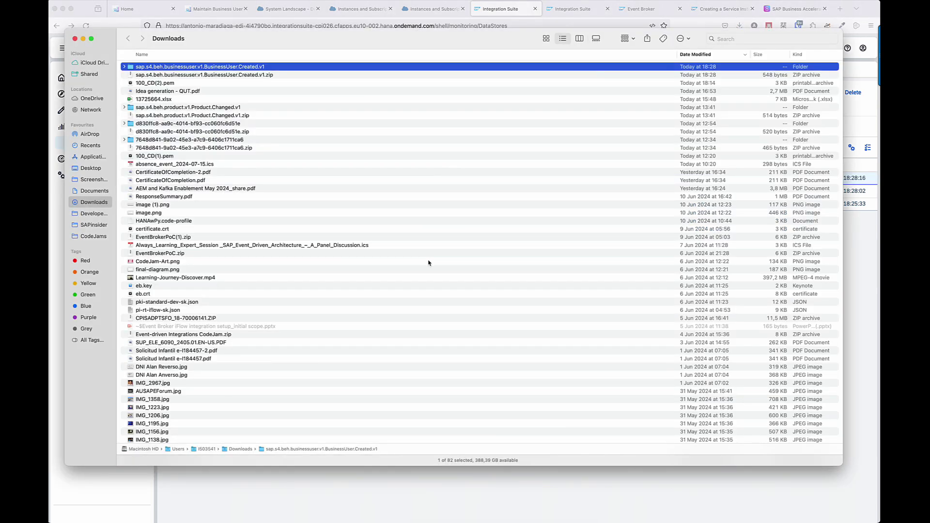
Open the extracted folder and review headers.prop, showing ce-type BusinessUser.Created.v1.
{"action": "double_click", "coordinate": [215, 68]}
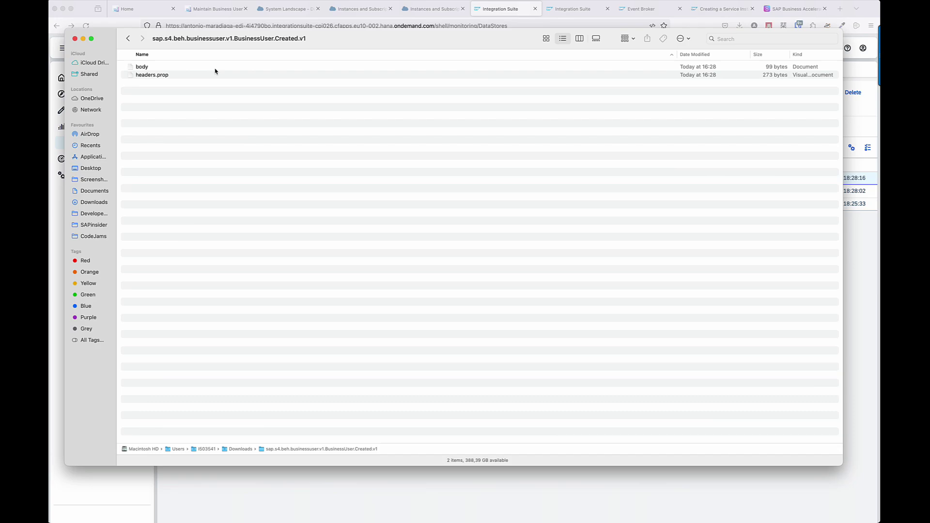
{"action": "double_click", "coordinate": [152, 75]}
{"action": "left_click_drag", "start_coordinate": [311, 79], "coordinate": [182, 40]}
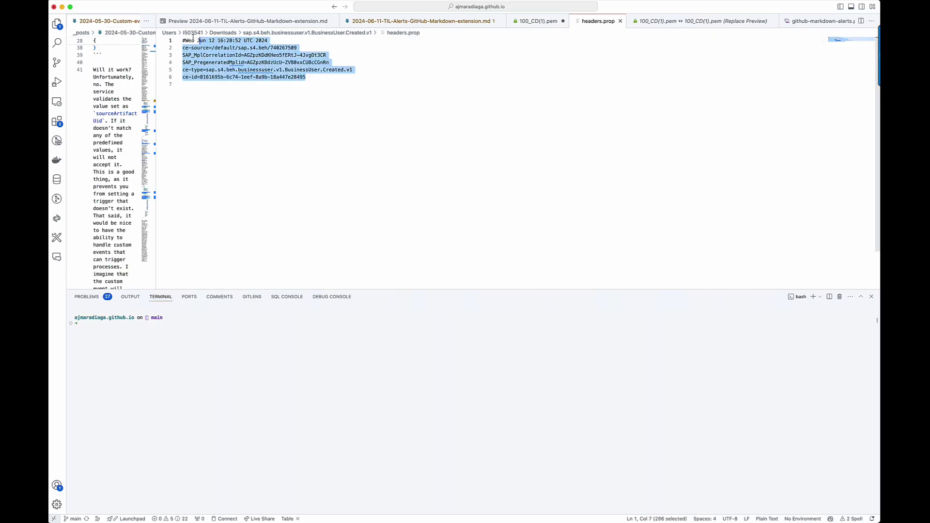
{"action": "key", "text": "super+Tab"}
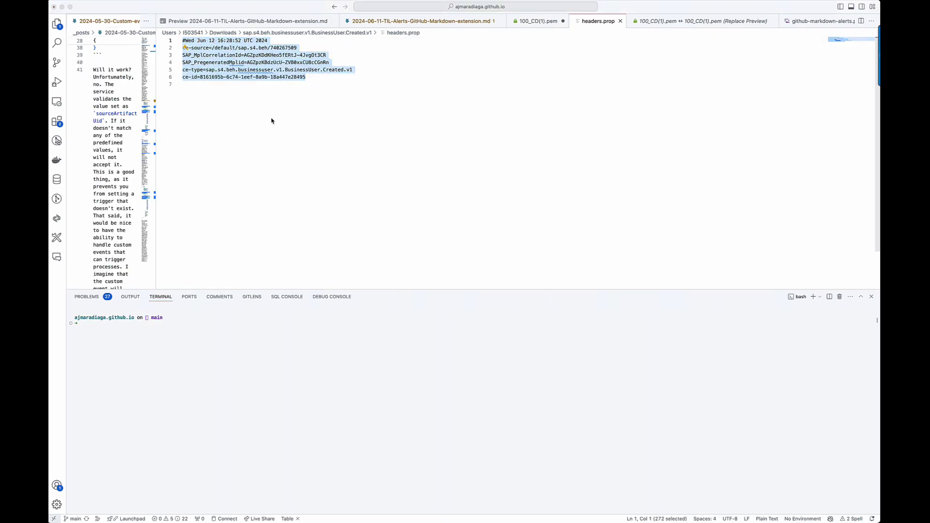
Open the body file and select its full JSON payload.
{"action": "double_click", "coordinate": [142, 67]}
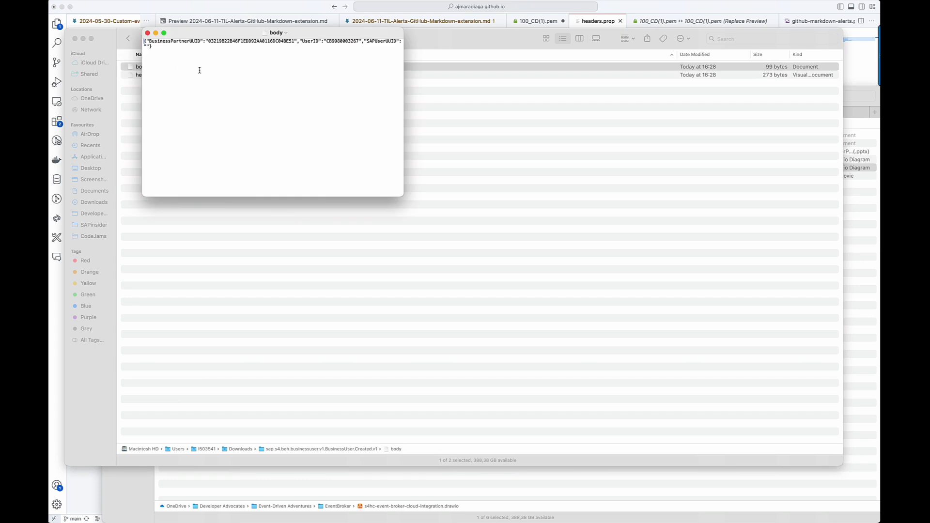
{"action": "key", "text": "super+a"}
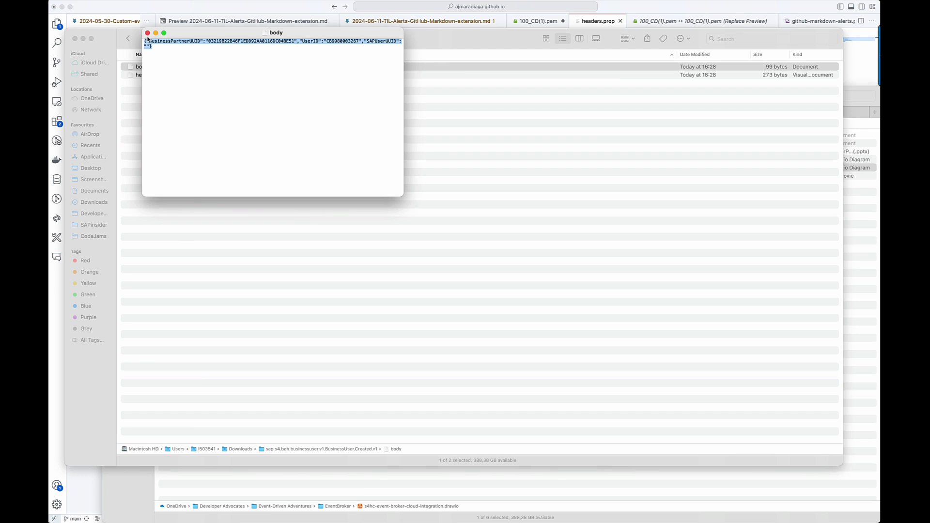
{"action": "key", "text": "super+Tab"}
{"action": "key", "text": "super+Tab"}
{"action": "key", "text": "super+Tab"}
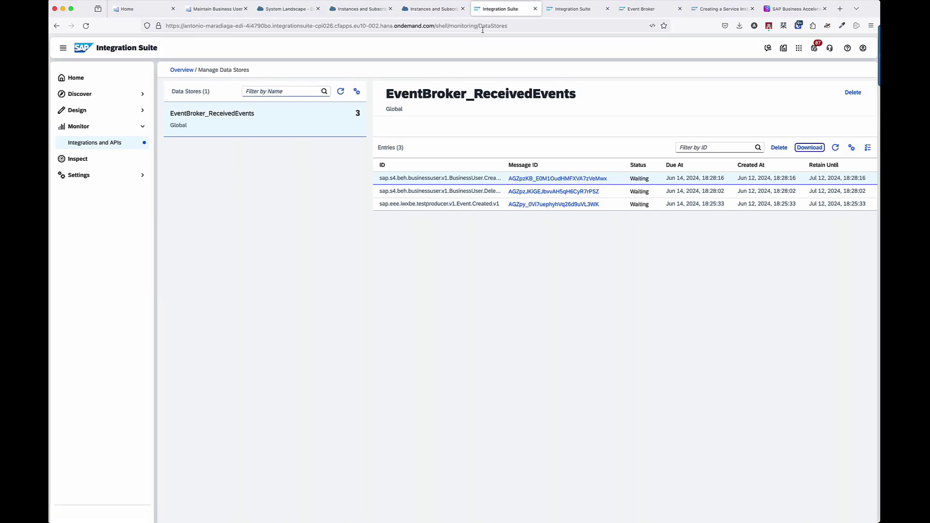
Find Business User Events on Business Accelerator Hub and view its event references.
{"action": "left_click", "coordinate": [794, 8]}
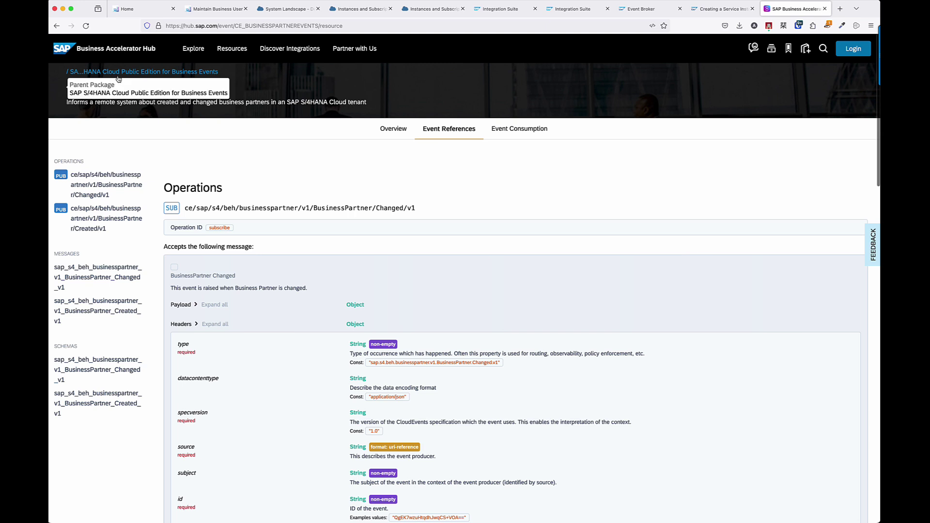
{"action": "left_click", "coordinate": [116, 79]}
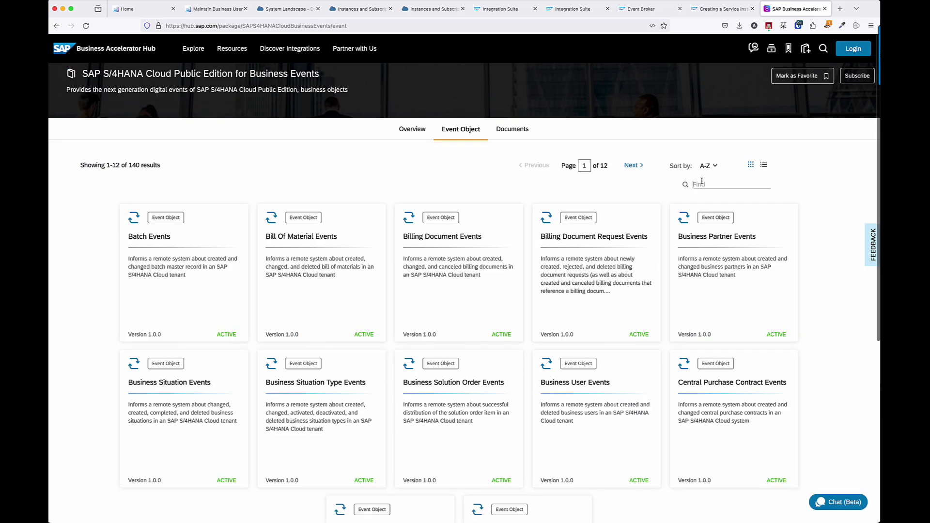
{"action": "type", "text": "Business Users"}
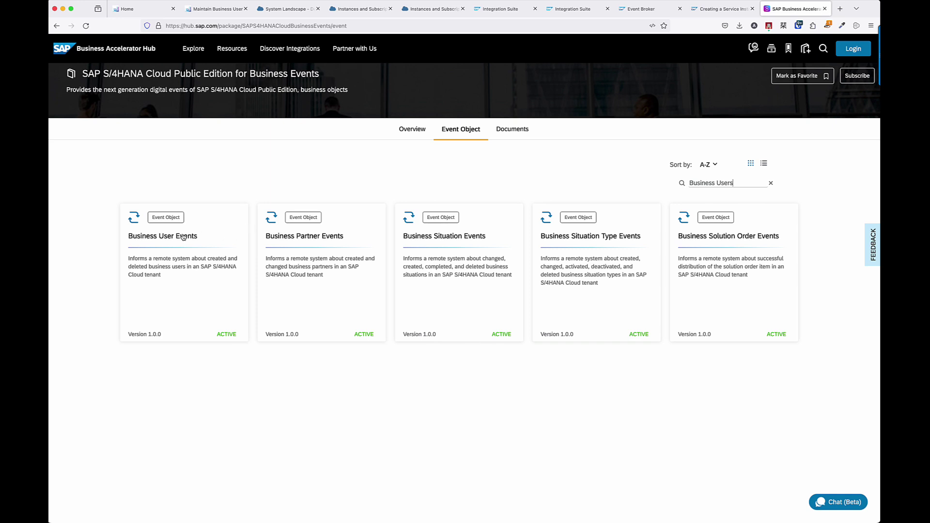
{"action": "left_click", "coordinate": [183, 237]}
{"action": "left_click", "coordinate": [230, 228]}
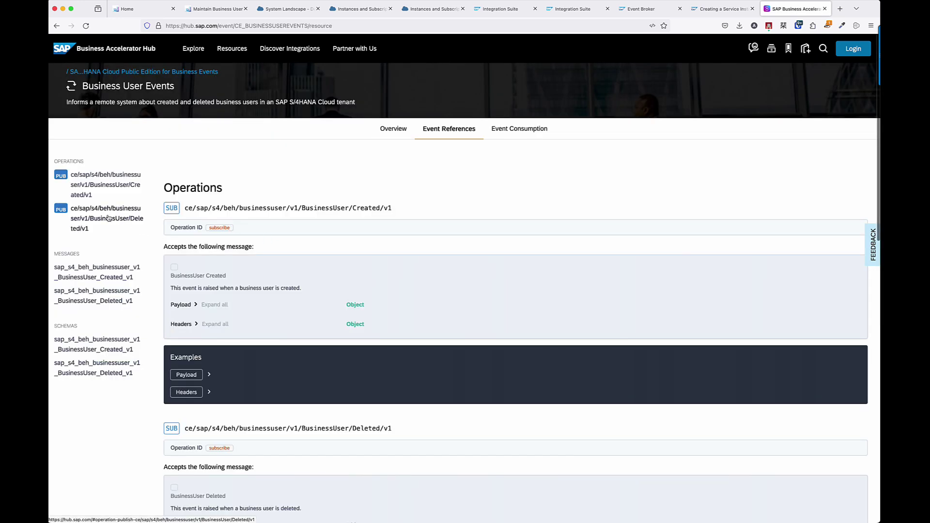
Compare the hub's example payload with the downloaded body JSON, then return to Event Broker.
{"action": "scroll", "coordinate": [212, 314], "scroll_direction": "down", "scroll_amount": 10}
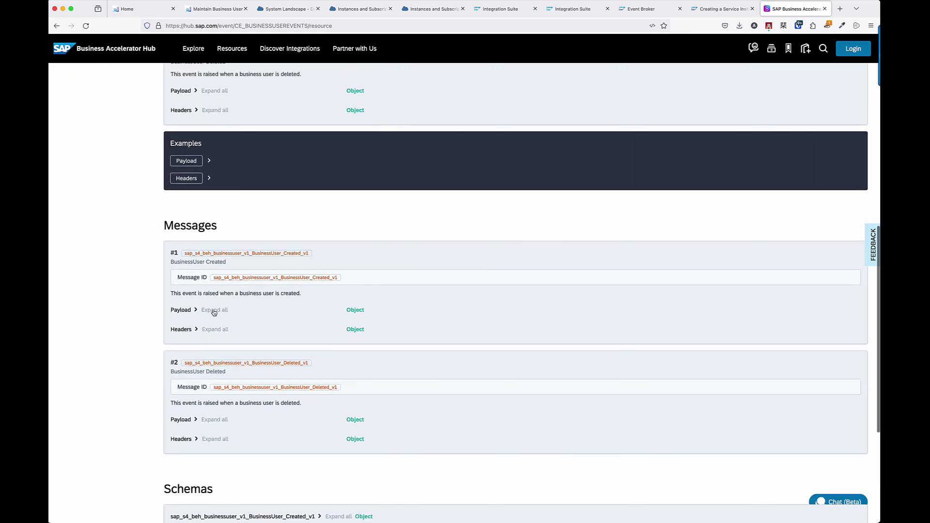
{"action": "left_click", "coordinate": [209, 164]}
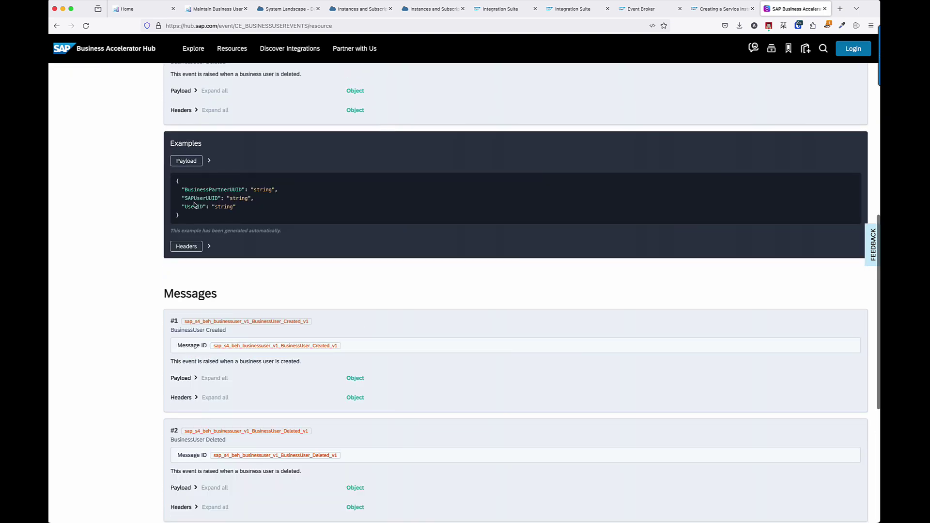
{"action": "key", "text": "super+Tab"}
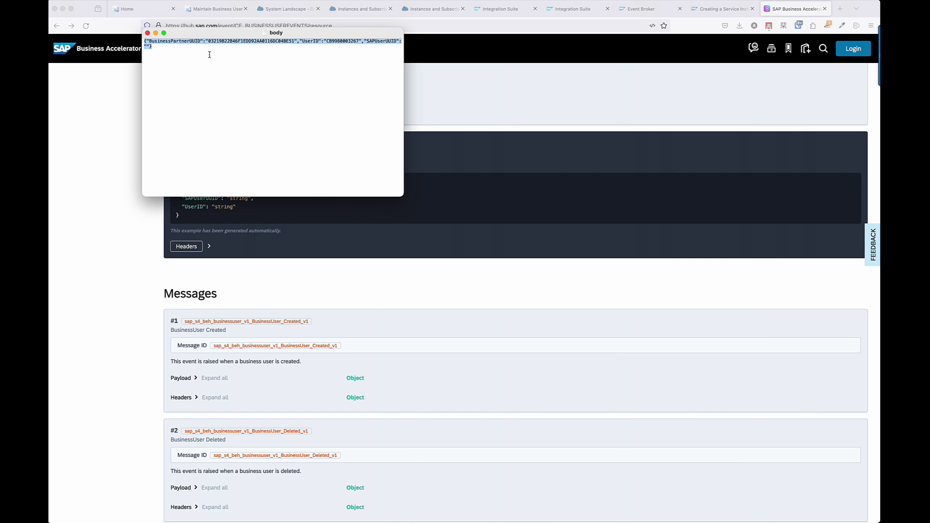
{"action": "left_click", "coordinate": [148, 33]}
{"action": "left_click", "coordinate": [218, 9]}
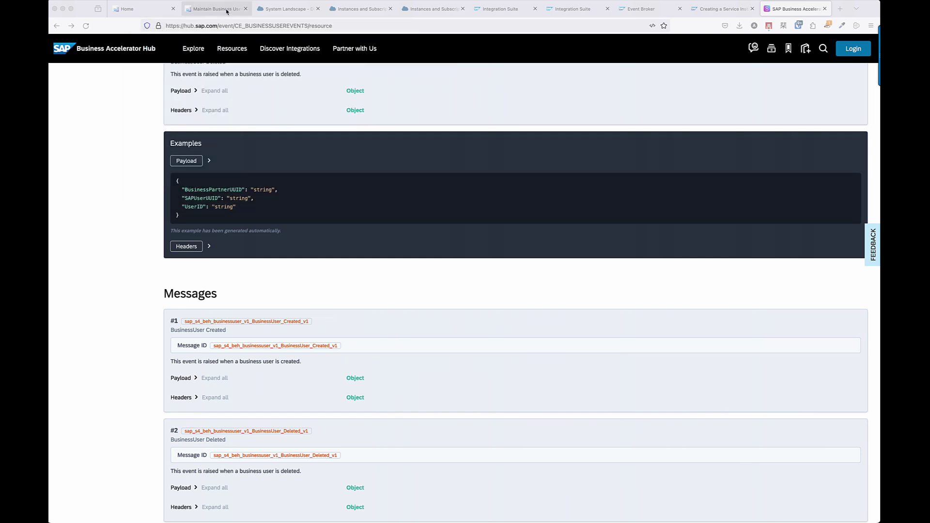
{"action": "left_click", "coordinate": [646, 9]}
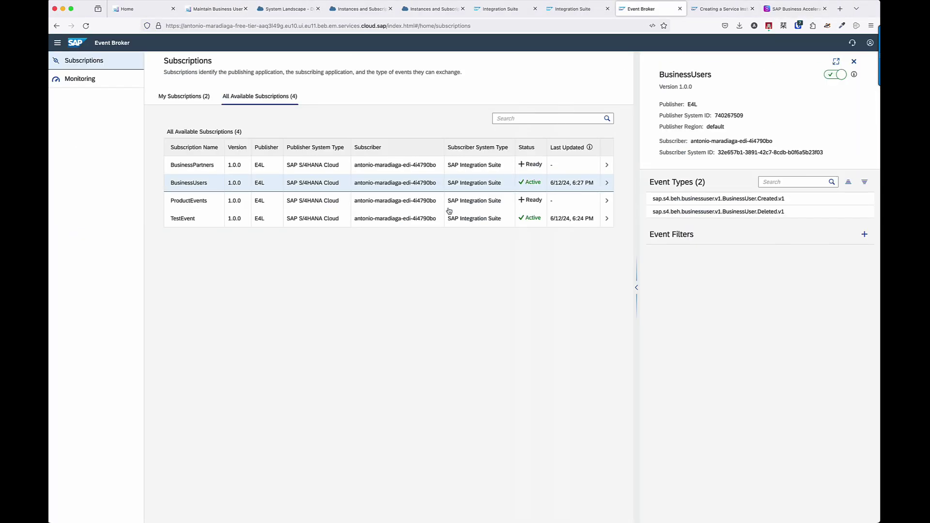
Enable the BusinessPartners subscription in Event Broker, confirming the warning.
{"action": "left_click", "coordinate": [374, 166]}
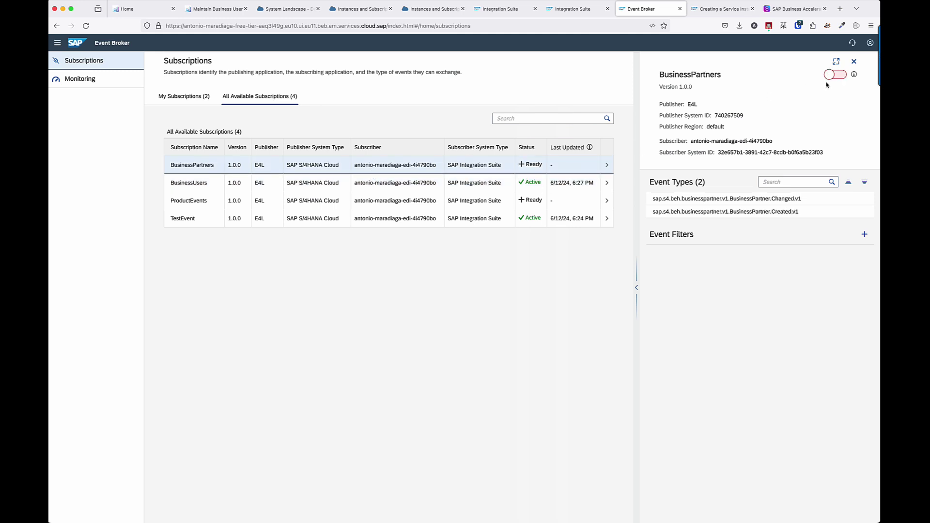
{"action": "left_click", "coordinate": [835, 76]}
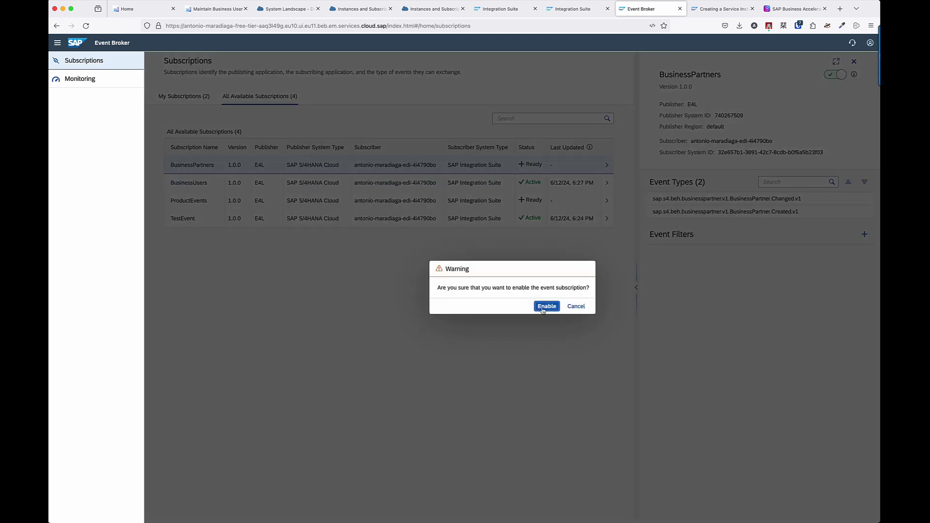
{"action": "left_click", "coordinate": [543, 309]}
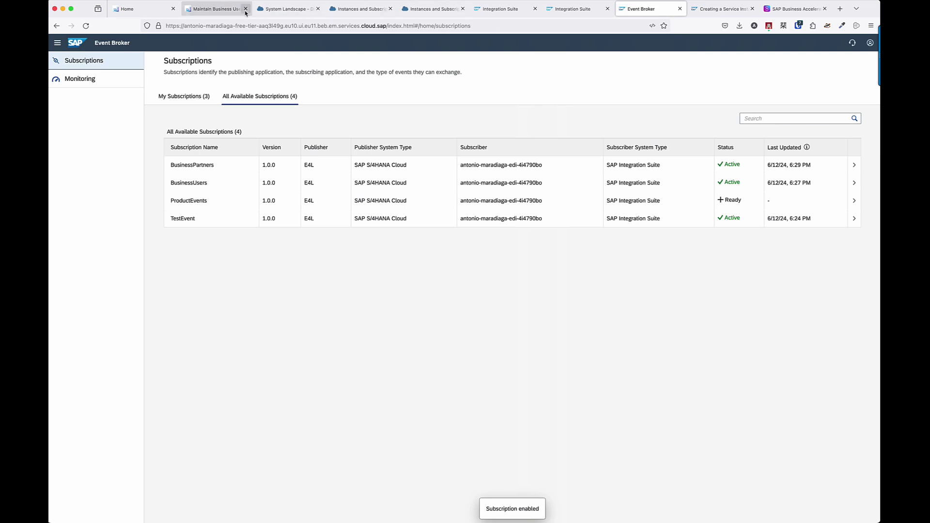
{"action": "left_click", "coordinate": [221, 12]}
{"action": "left_click", "coordinate": [454, 45]}
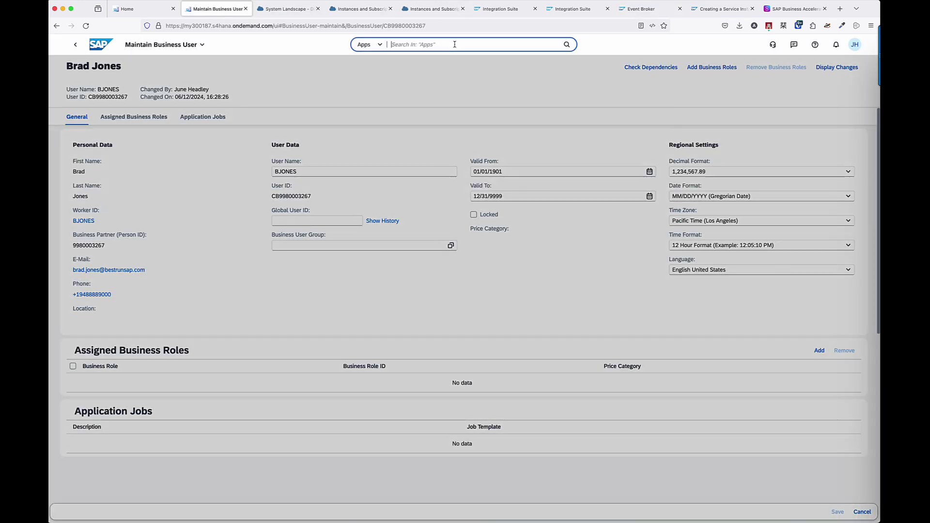
Open Configure Channel Binding and view the DEVADVS_BTP_FREETIER channel's 5 outbound topics.
{"action": "type", "text": "Event Enablement"}
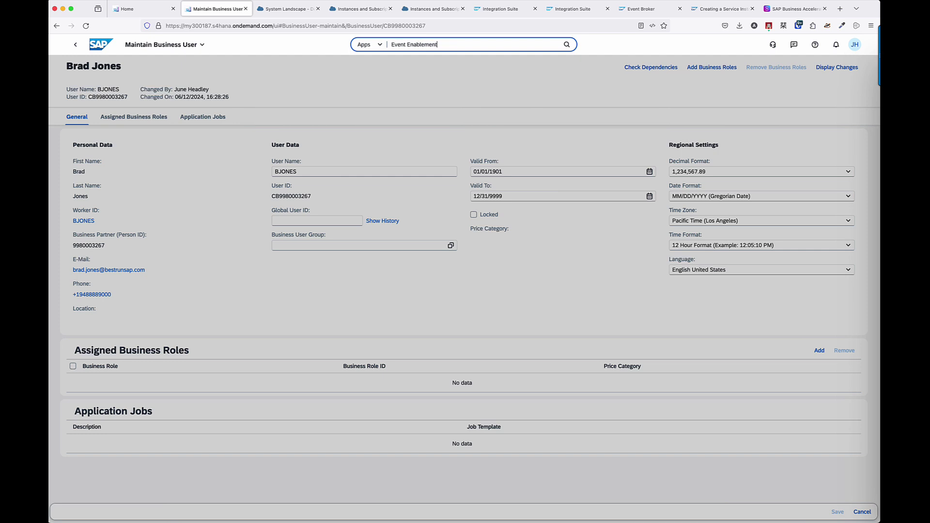
{"action": "left_click", "coordinate": [470, 76]}
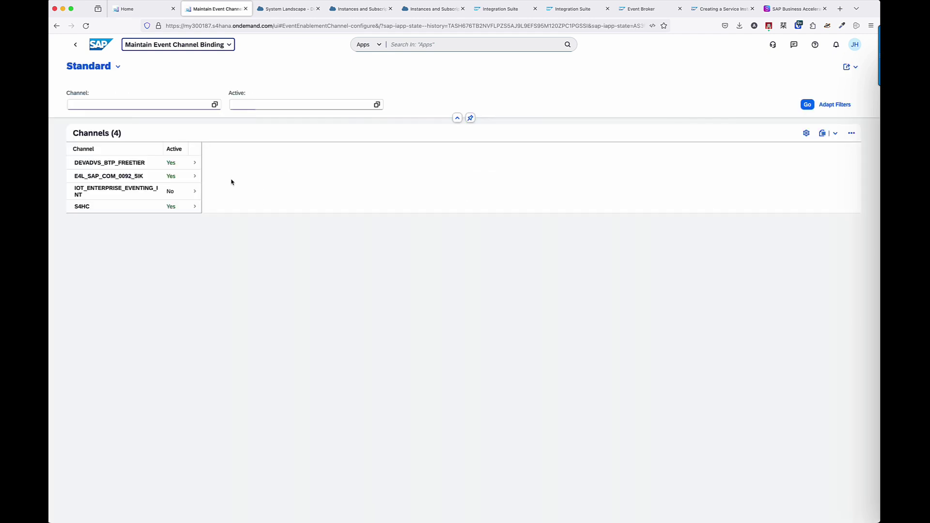
{"action": "left_click", "coordinate": [144, 162]}
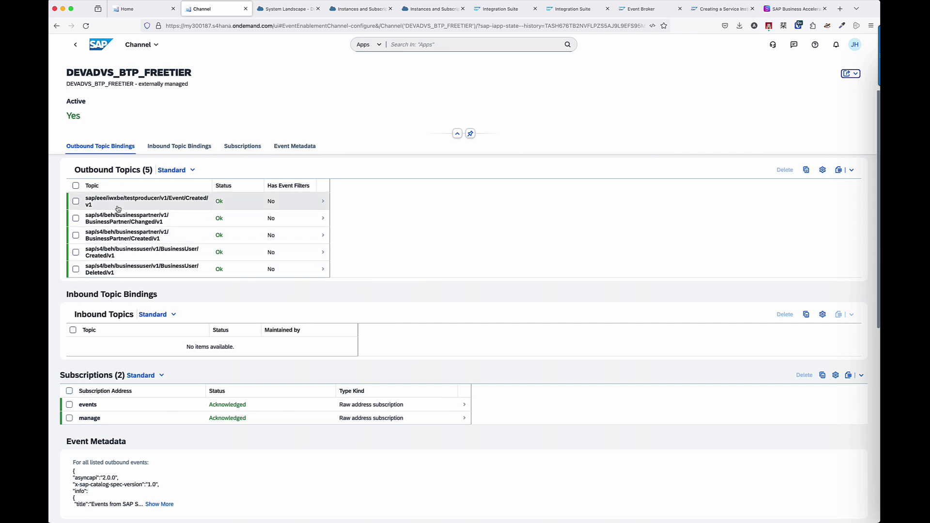
{"action": "left_click", "coordinate": [635, 11]}
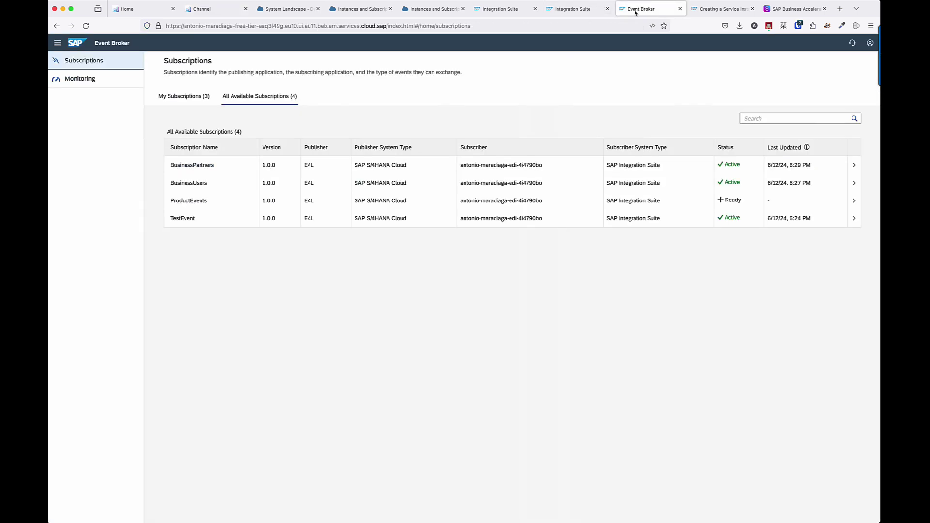
Enable the ProductEvents subscription in SAP Event Broker.
{"action": "left_click", "coordinate": [274, 203]}
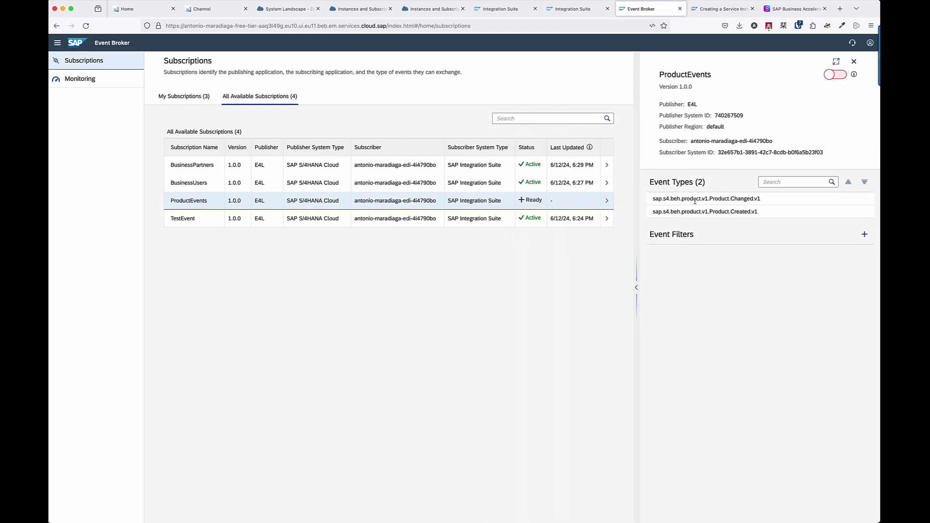
{"action": "left_click", "coordinate": [280, 10]}
{"action": "left_click", "coordinate": [224, 10]}
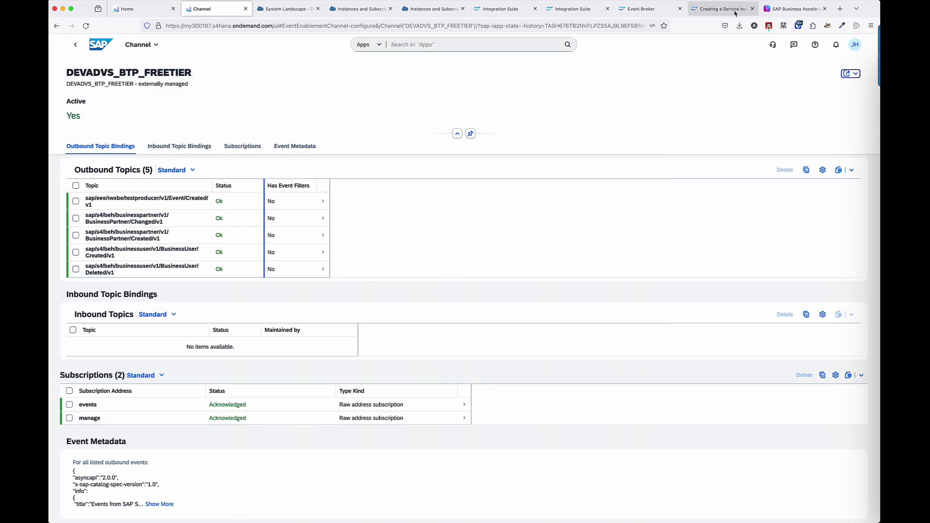
{"action": "left_click", "coordinate": [656, 10]}
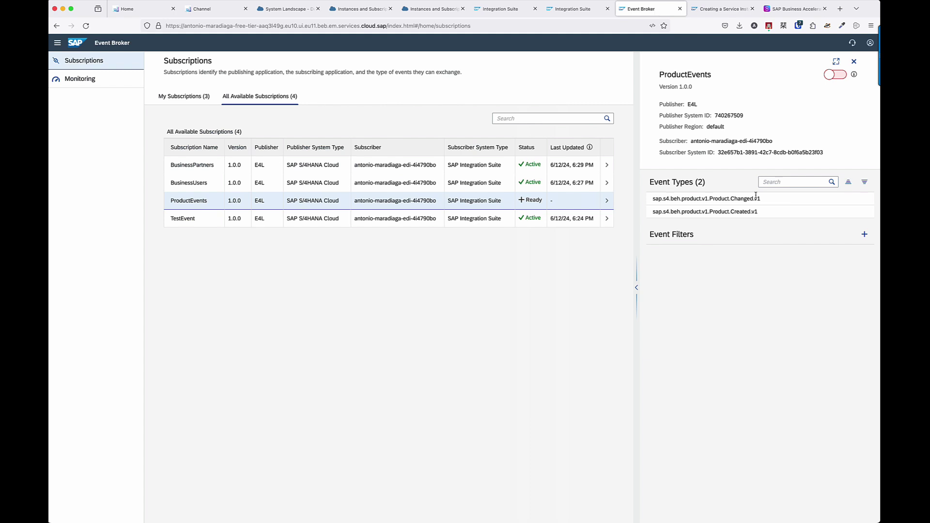
{"action": "left_click", "coordinate": [835, 76]}
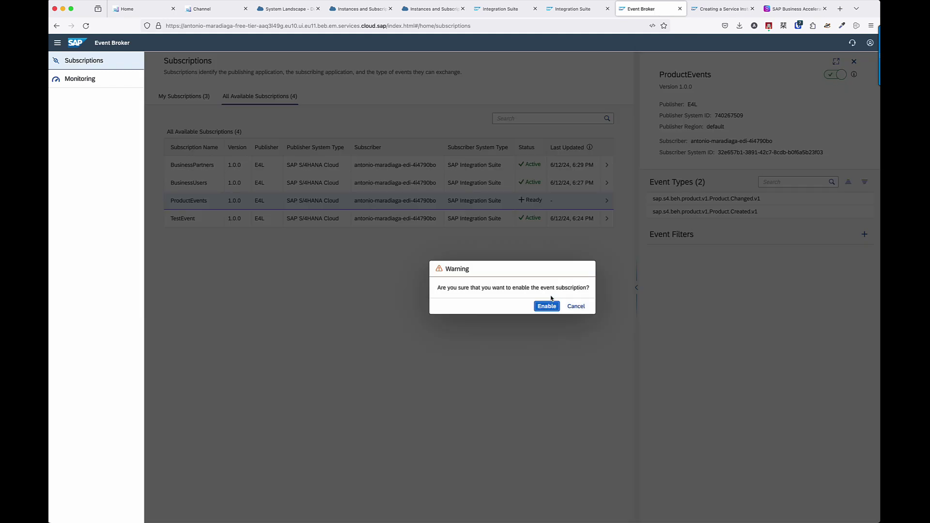
{"action": "left_click", "coordinate": [549, 307]}
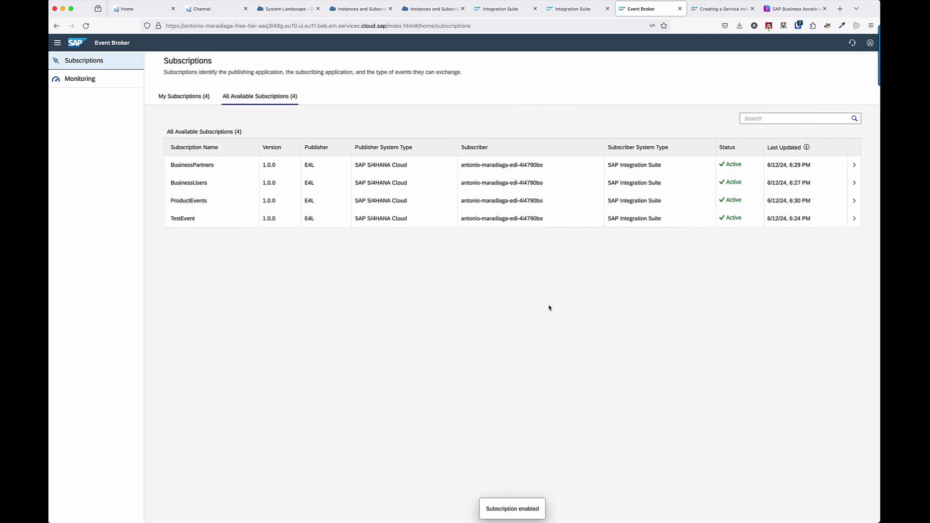
Disable the TestEvent subscription so it shows as Inactive.
{"action": "left_click", "coordinate": [359, 221]}
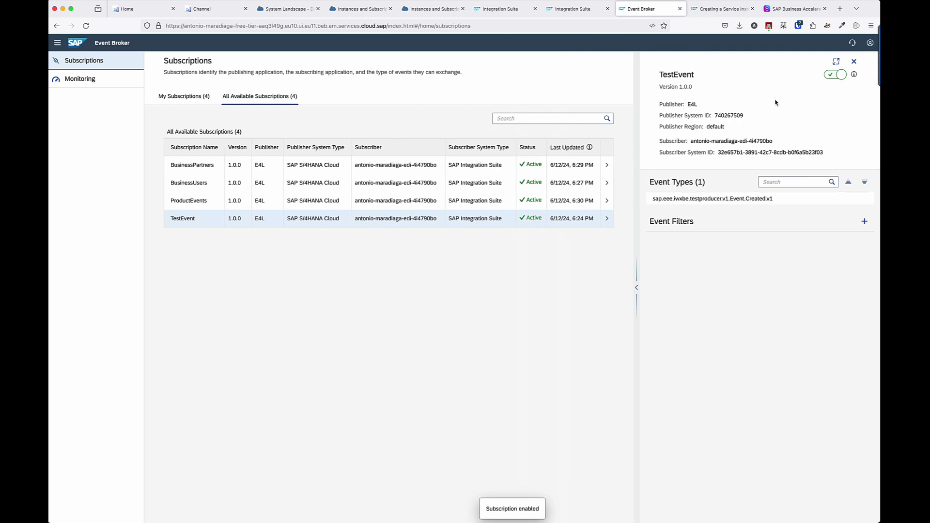
{"action": "left_click", "coordinate": [833, 76]}
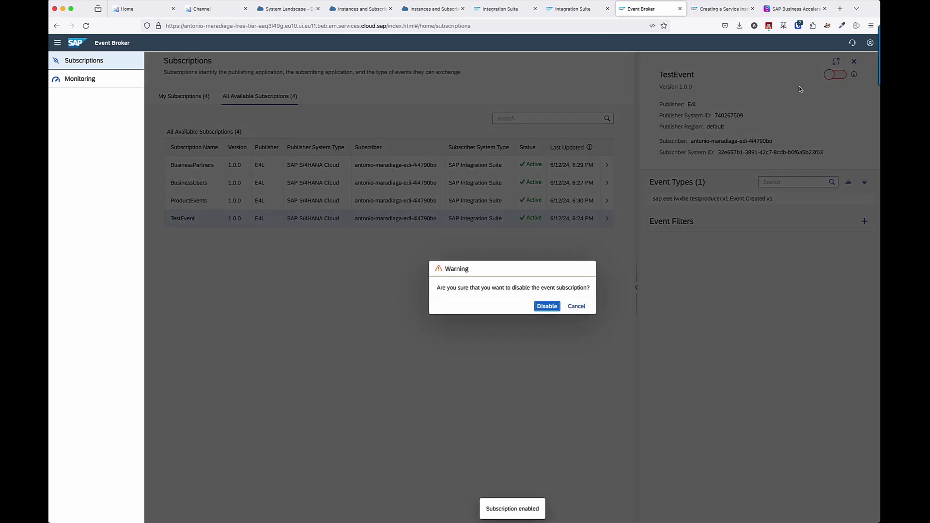
{"action": "left_click", "coordinate": [552, 307]}
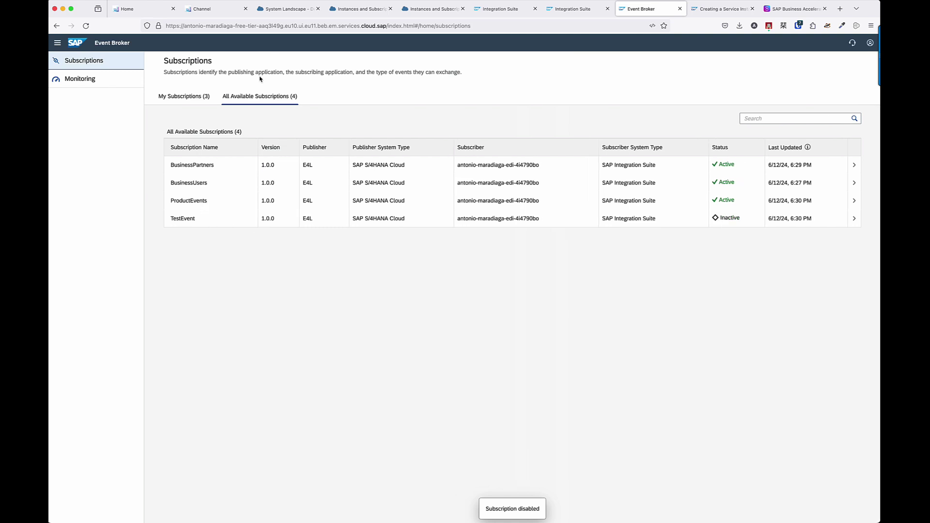
{"action": "left_click", "coordinate": [227, 10]}
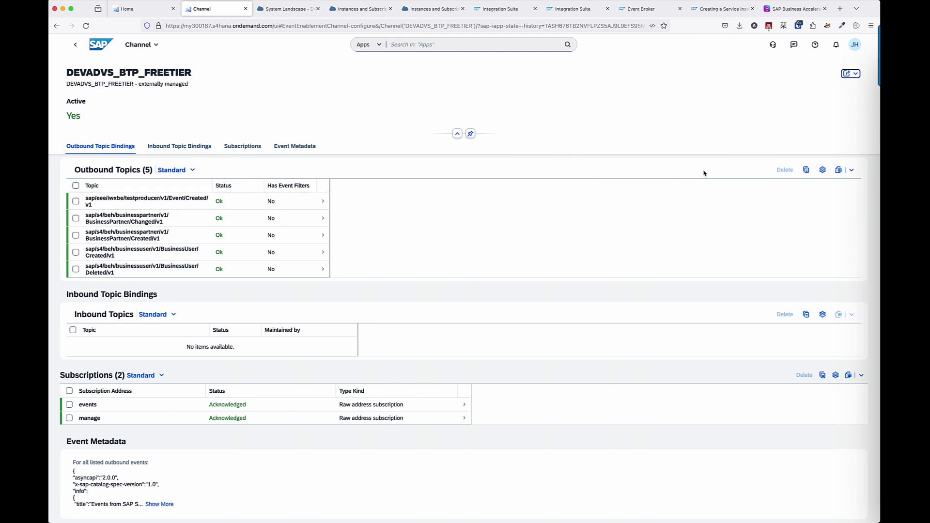
Refresh the DEVADVS_BTP_FREETIER channel and check its six outbound topics, now including product events, against Event Broker.
{"action": "key", "text": "super+r"}
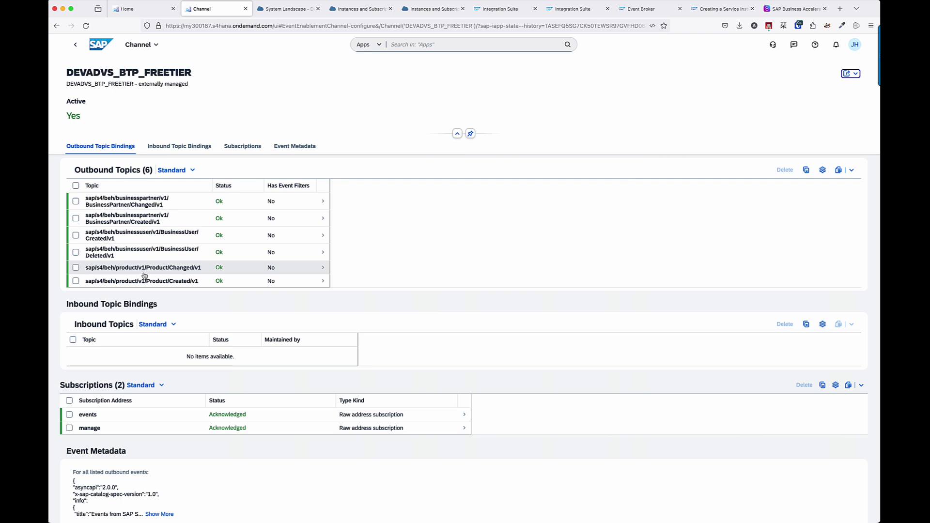
{"action": "left_click", "coordinate": [639, 8]}
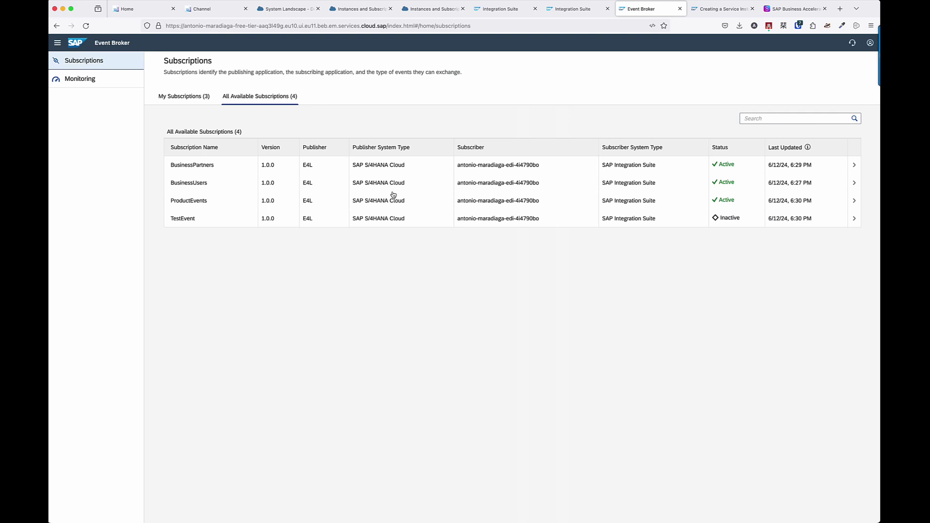
{"action": "left_click", "coordinate": [210, 10]}
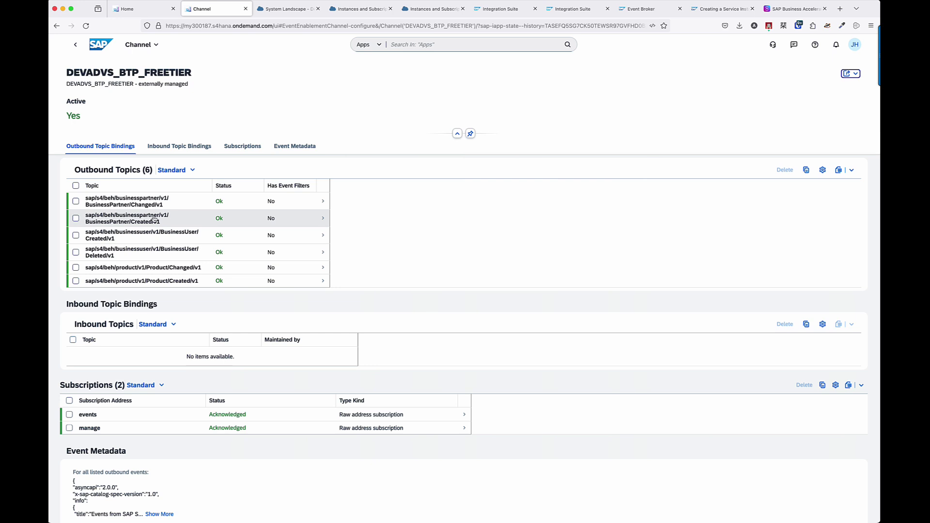
{"action": "left_click", "coordinate": [645, 9]}
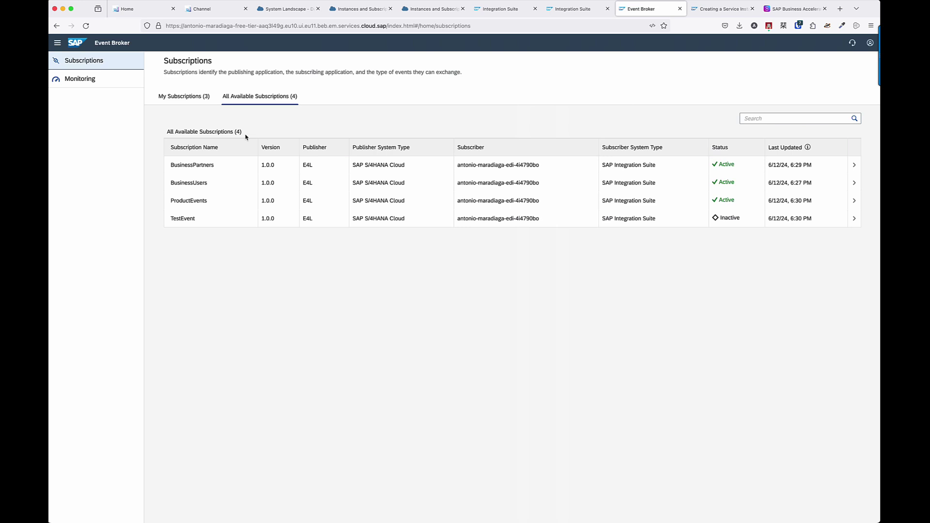
{"action": "left_click", "coordinate": [290, 9]}
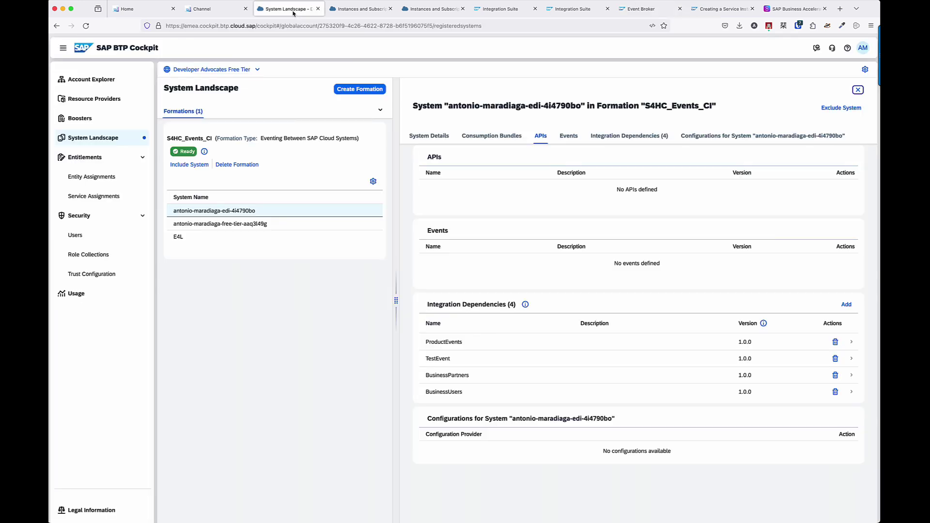